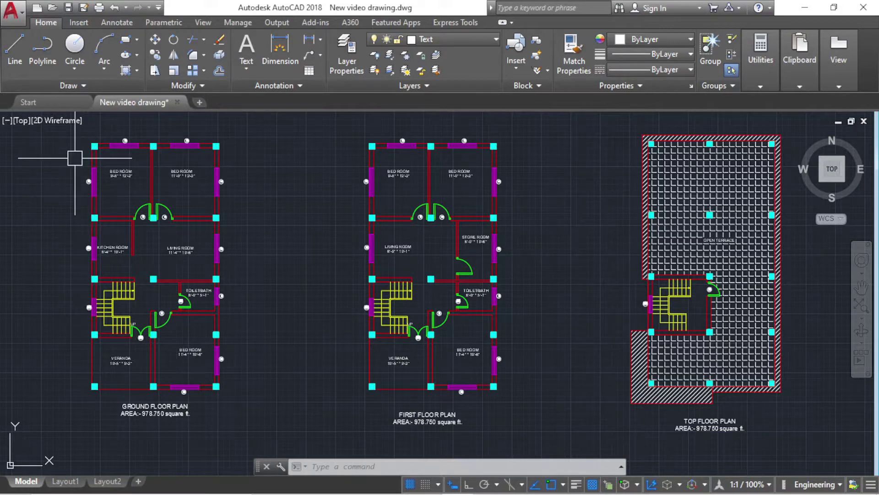
Zoom and pan the floor plan until the kitchen and living room fill the view.
scroll(77, 158, "up", 2)
middle_click_drag(151, 250, 307, 262)
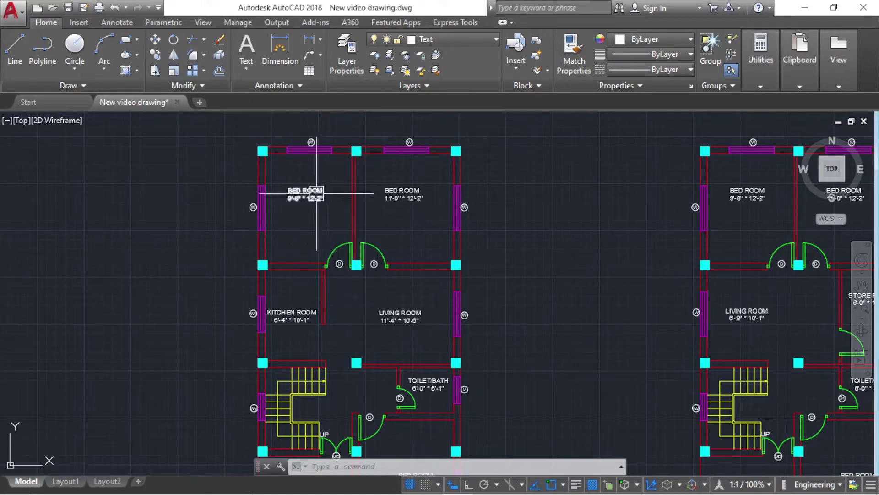
scroll(280, 335, "up", 4)
scroll(332, 237, "up", 2)
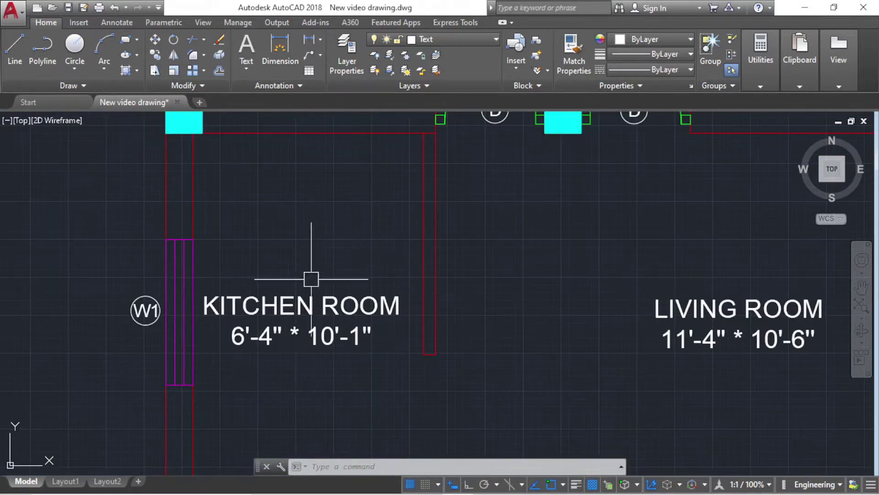
scroll(315, 211, "up", 2)
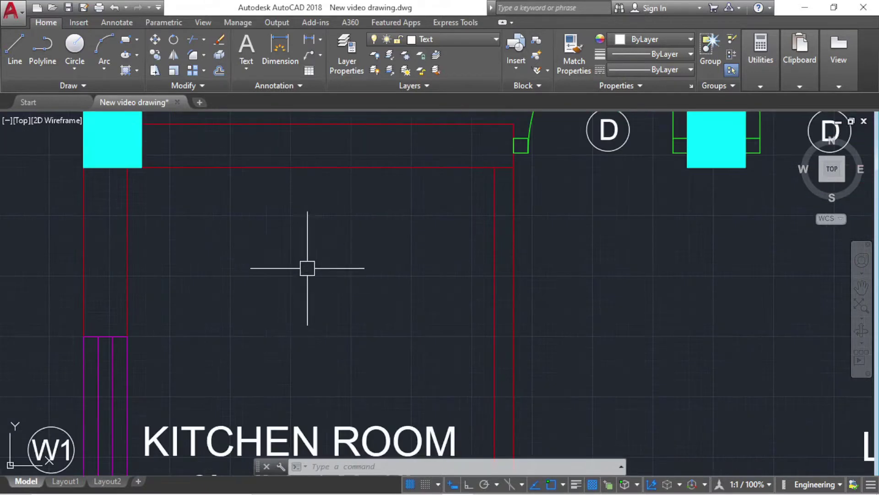
scroll(261, 230, "down", 4)
middle_click_drag(261, 290, 256, 281)
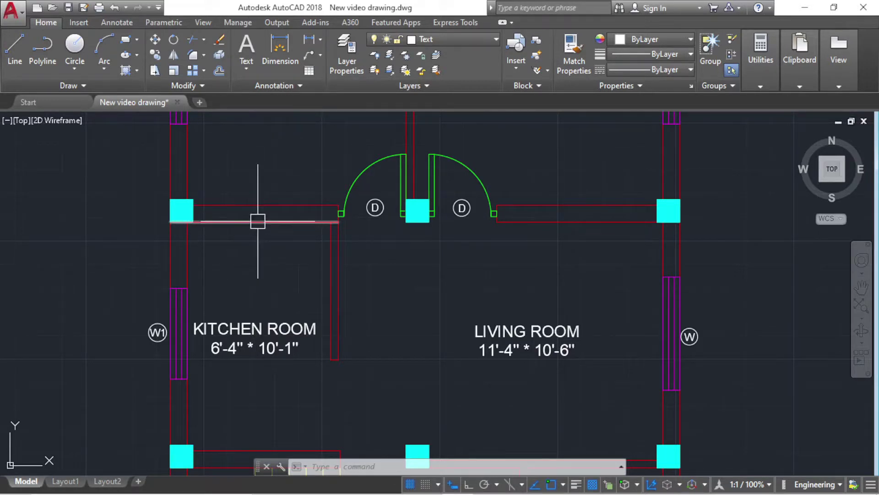
Offset the kitchen's top and left wall lines 22 inward to outline the counter.
type("o")
key("Return")
type("22")
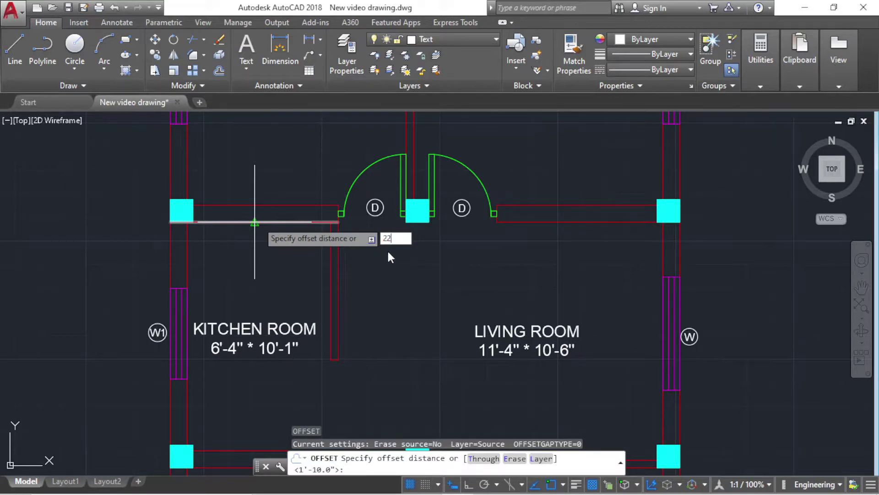
key("Return")
left_click(239, 222)
left_click(214, 277)
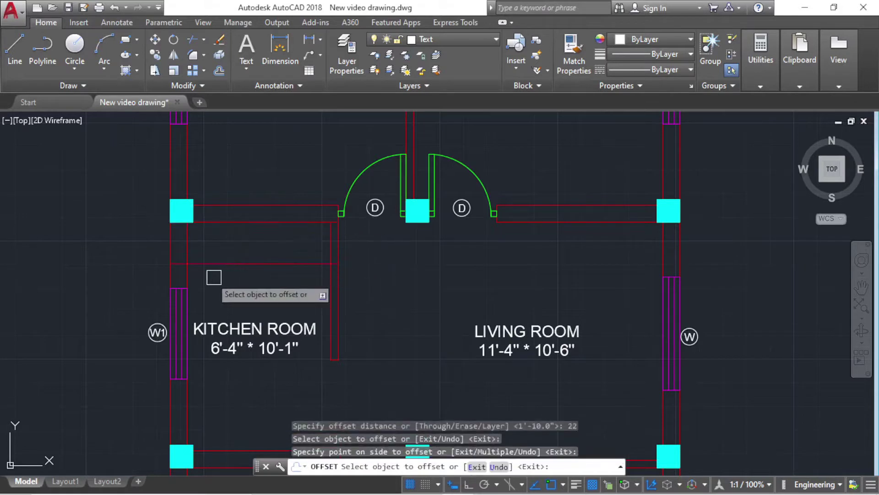
left_click(186, 246)
left_click(223, 230)
scroll(215, 284, "up", 2)
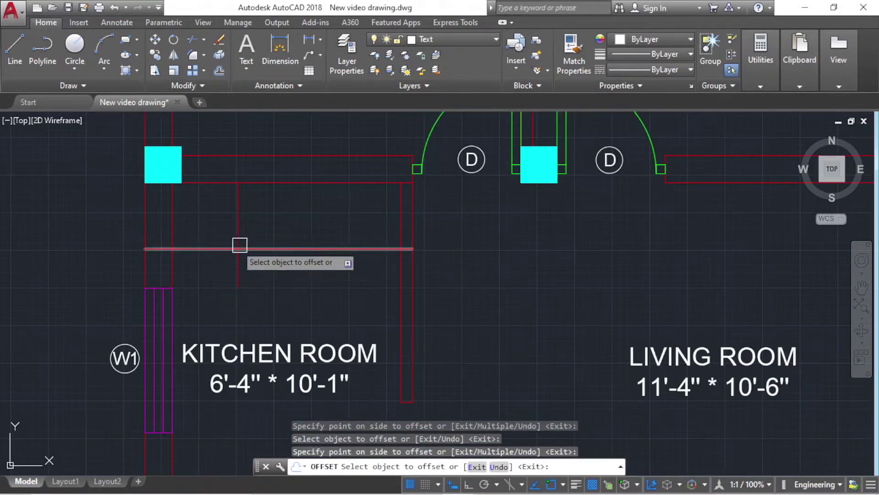
key("Escape")
type("tr")
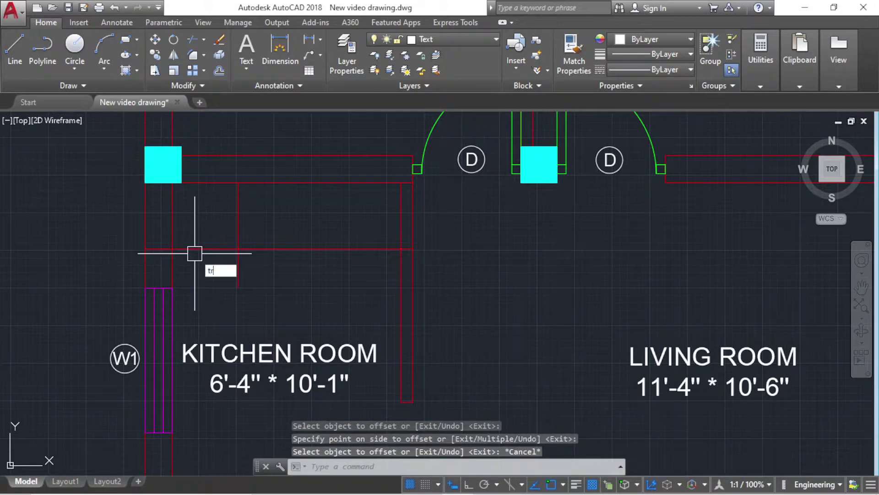
Trim the overhanging counter lines into a clean L-shaped corner.
key("Return")
key("Return")
left_click(158, 250)
left_click(215, 250)
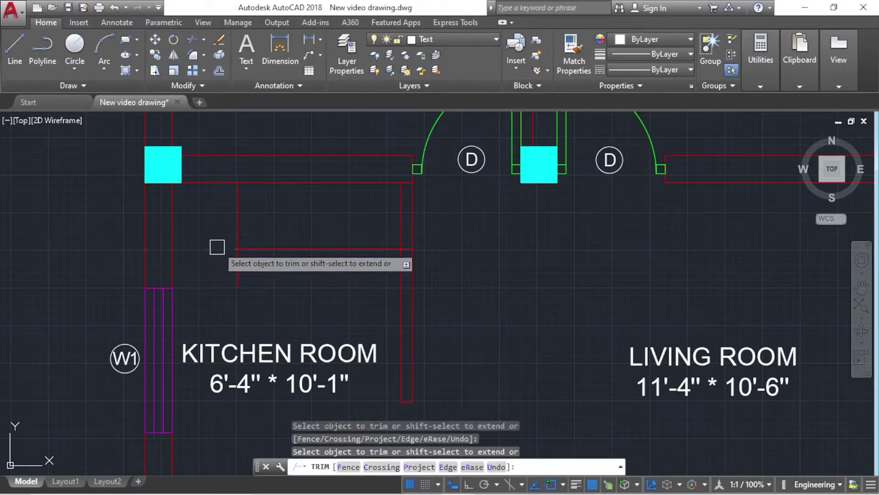
left_click(239, 221)
key("Escape")
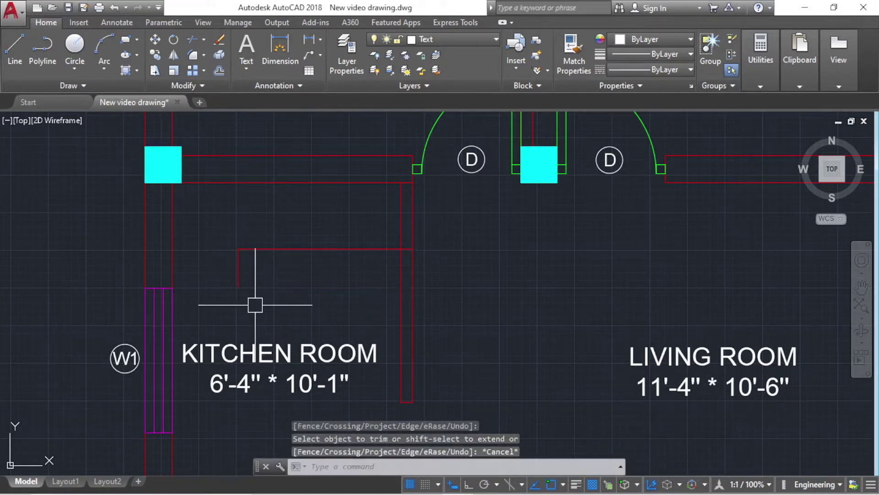
key("Escape")
middle_click_drag(249, 308, 255, 229)
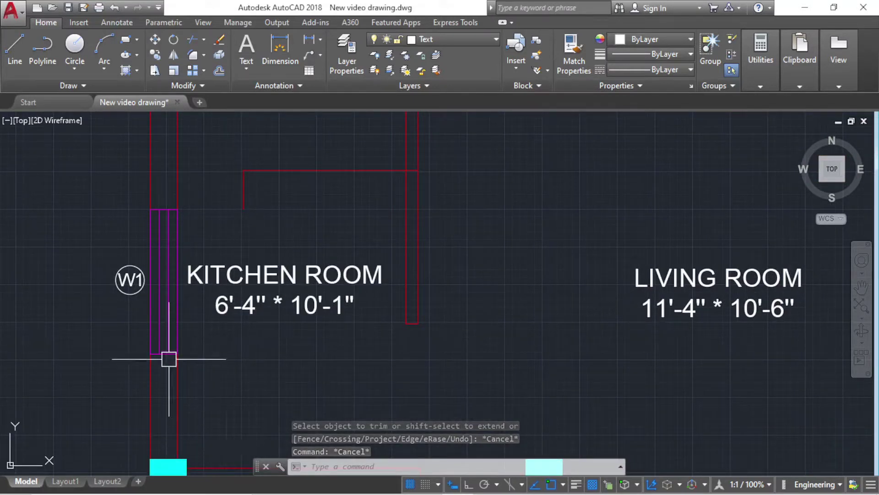
mouse_move(436, 489)
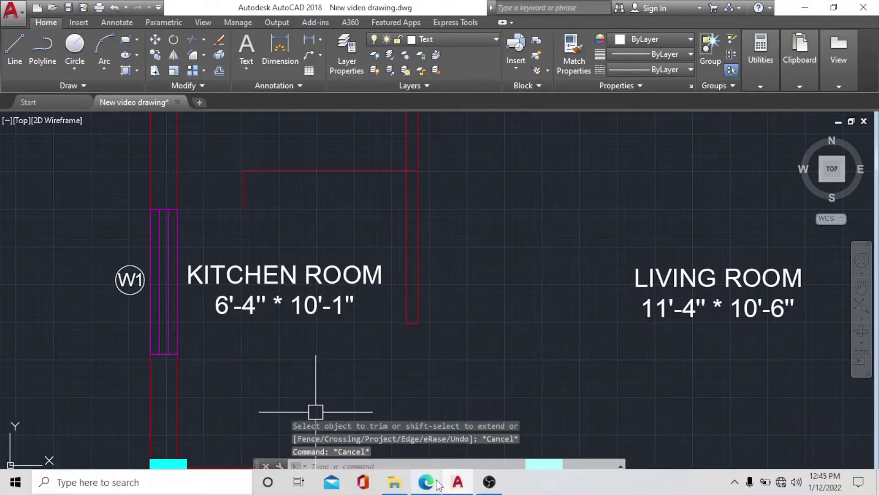
left_click(426, 481)
scroll(406, 295, "down", 5)
scroll(407, 295, "up", 2, "ctrl")
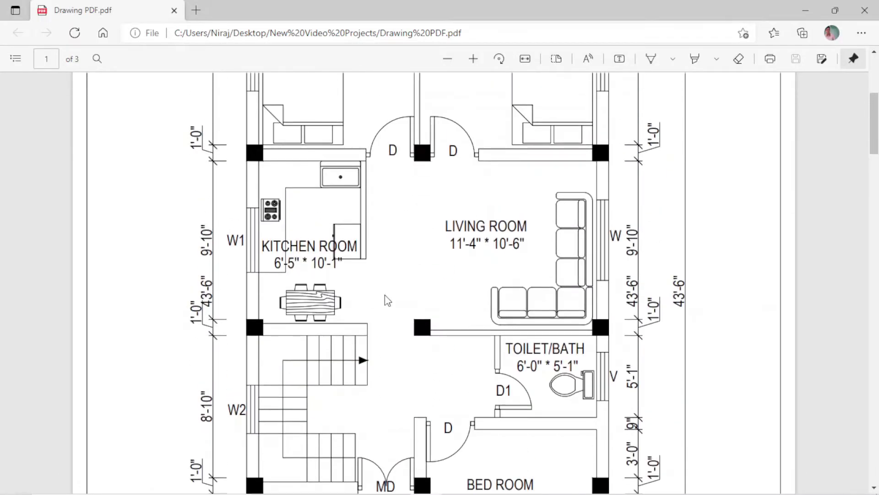
scroll(387, 300, "up", 2)
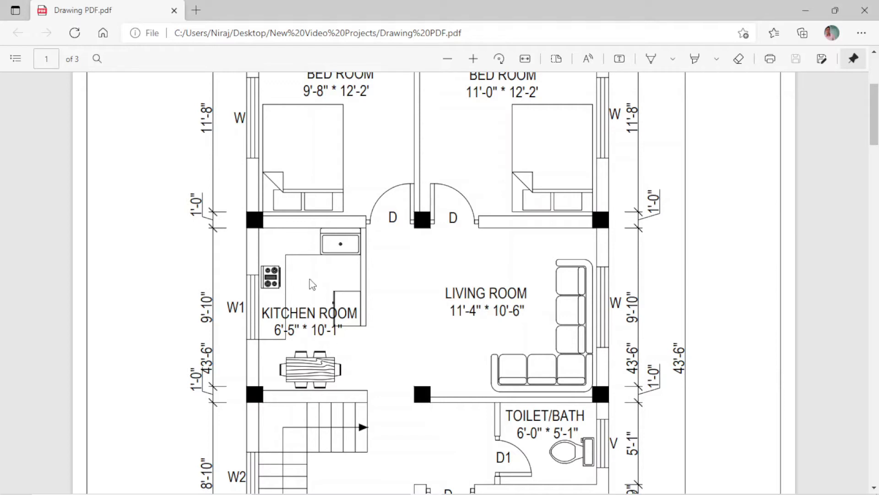
Move the KITCHEN ROOM label to the kitchen's upper right.
left_click(815, 6)
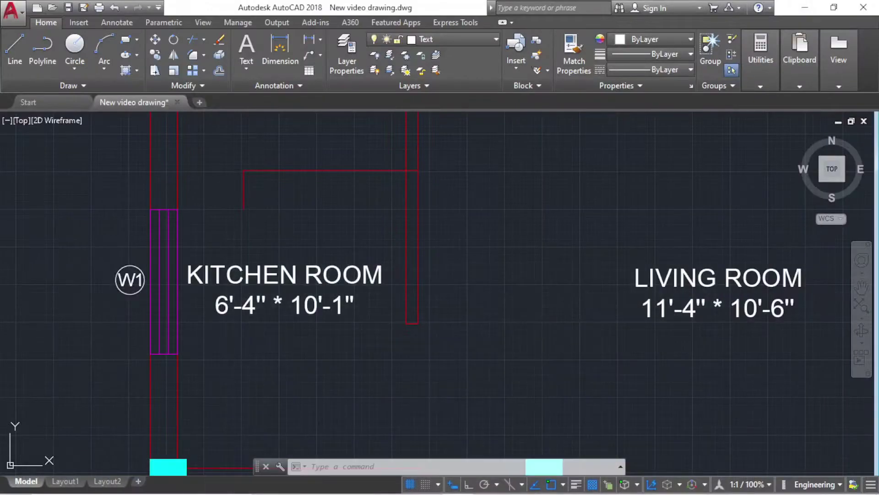
left_click(204, 275)
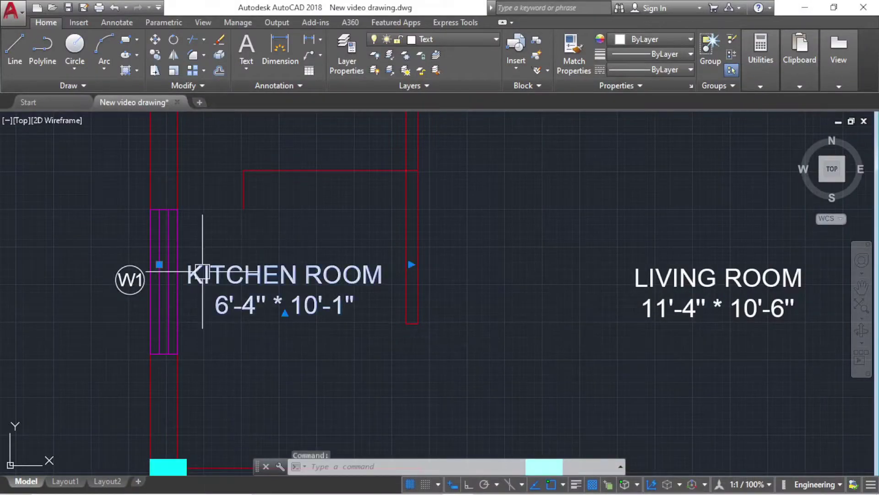
left_click(158, 263)
left_click(455, 174)
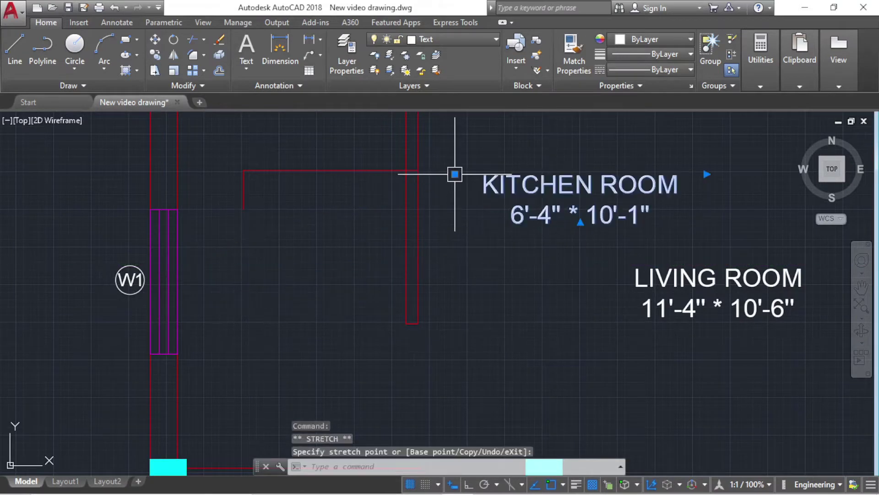
key("Escape")
key("Escape")
key("Return")
key("Return")
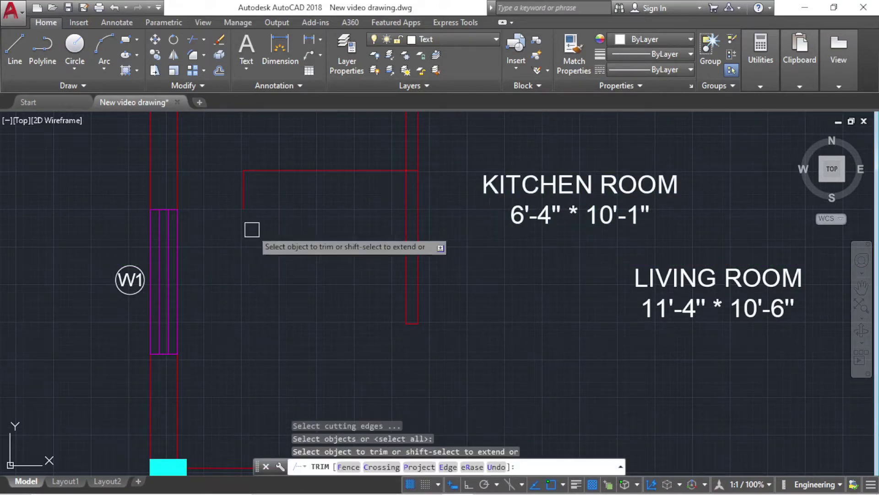
scroll(250, 194, "down", 2)
scroll(215, 313, "up", 2)
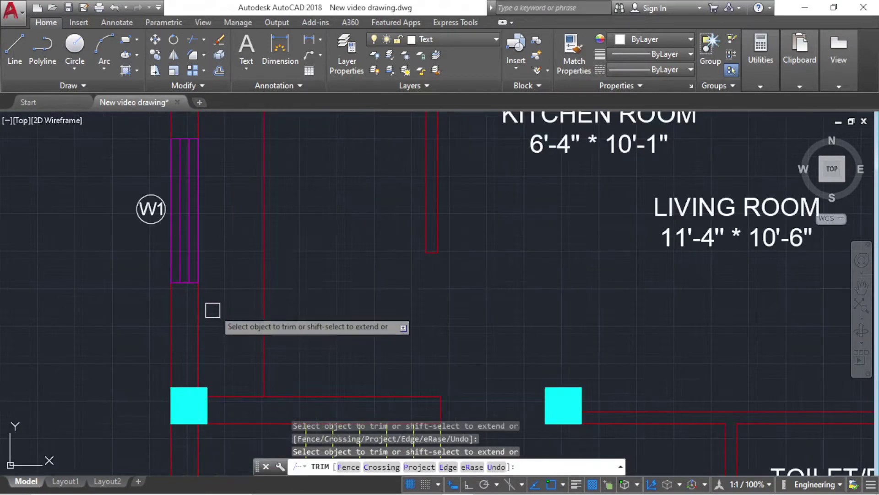
scroll(274, 309, "down", 2)
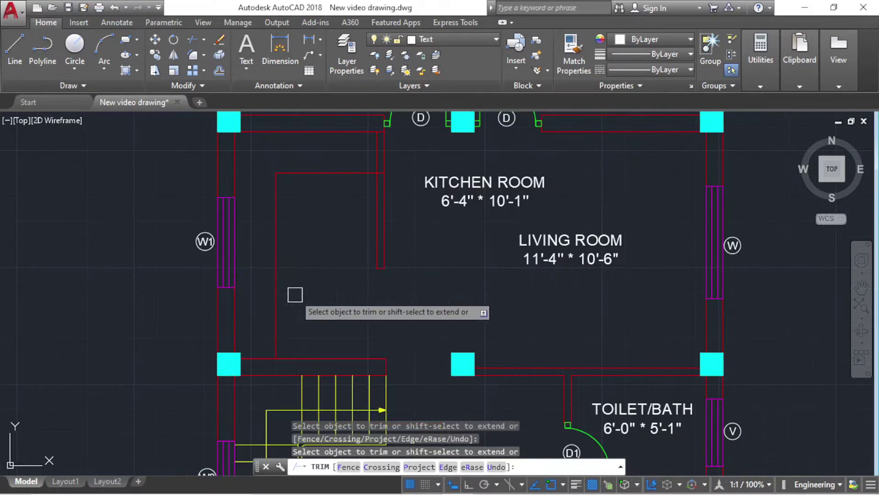
key("Escape")
Draw a 1'-10" line from the wall corner below W1 to the counter's edge.
left_click(17, 55)
scroll(238, 295, "up", 3)
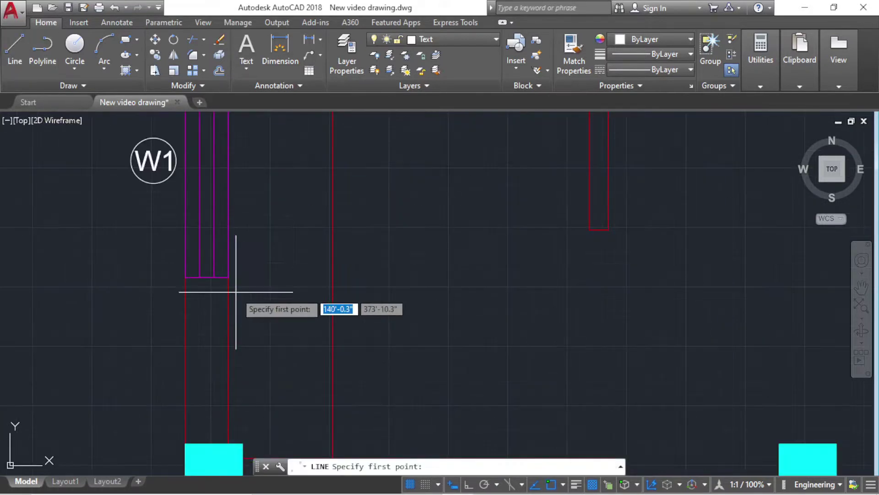
left_click(228, 277)
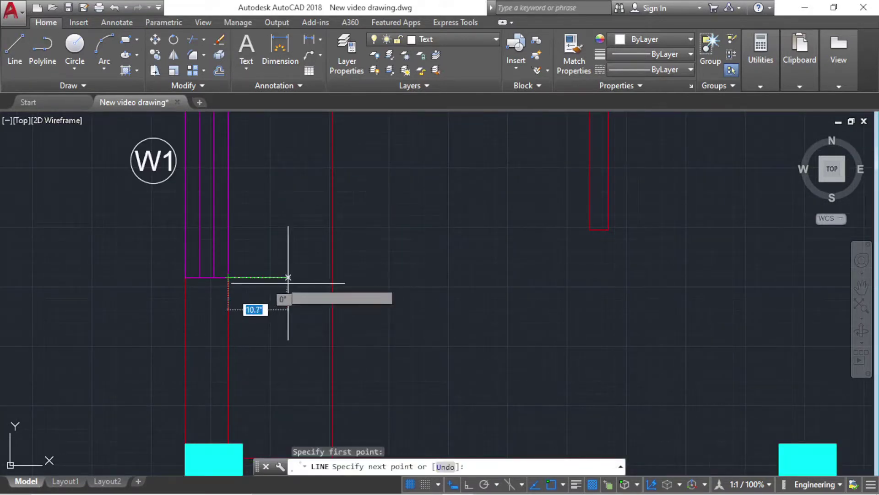
left_click(332, 277)
key("Escape")
key("Escape")
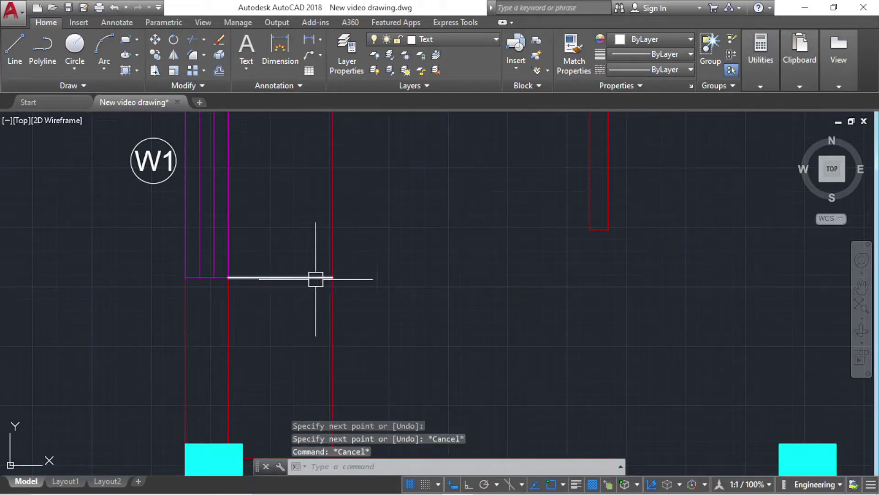
type("tr")
key("Return")
key("Return")
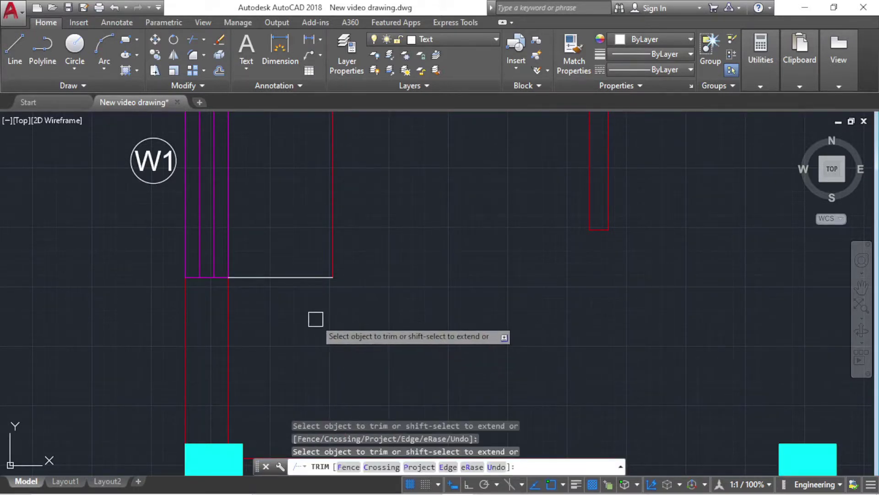
scroll(317, 375, "down", 4)
key("Escape")
Put the L-shaped kitchen counter outline on the Staircase layer so it shows yellow.
scroll(357, 380, "down", 2)
left_click(361, 370)
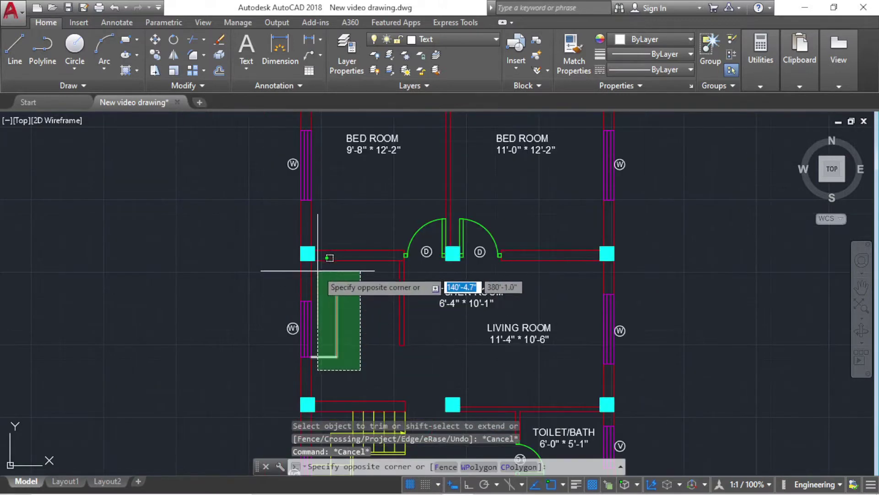
left_click(330, 275)
scroll(350, 294, "up", 4)
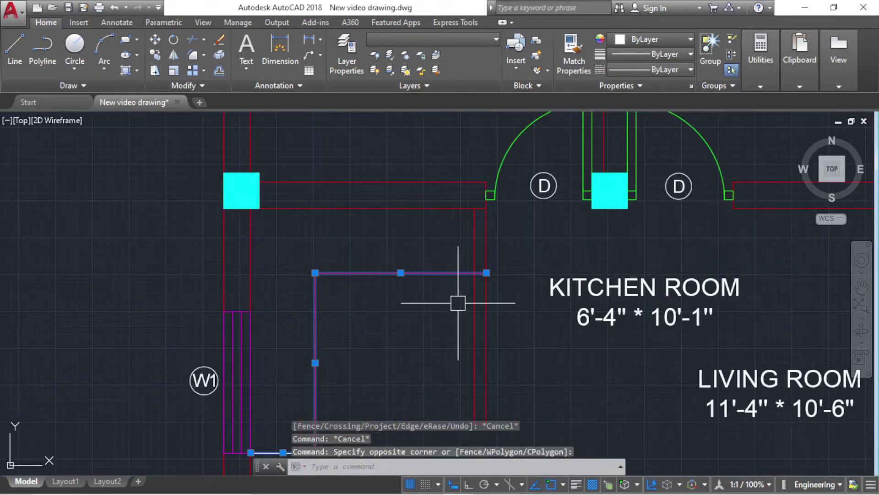
left_click(490, 37)
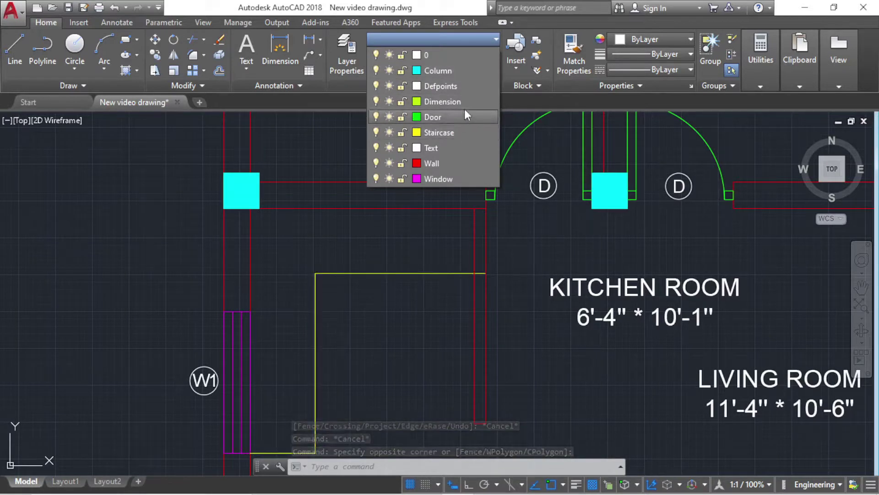
left_click(458, 134)
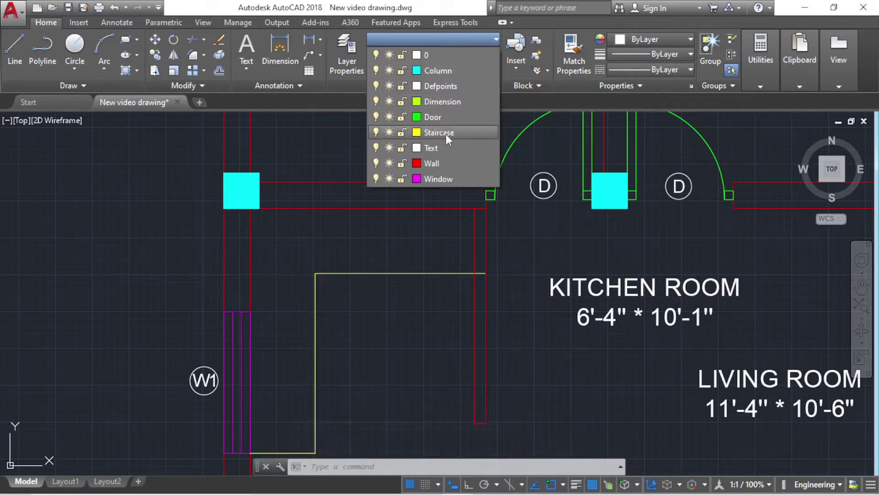
left_click(450, 134)
scroll(341, 301, "down", 6)
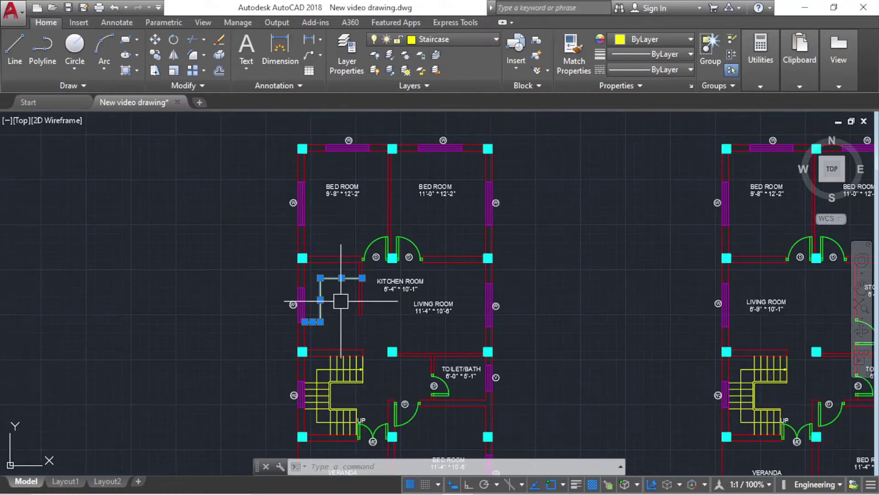
scroll(353, 275, "up", 6)
key("Escape")
key("Escape")
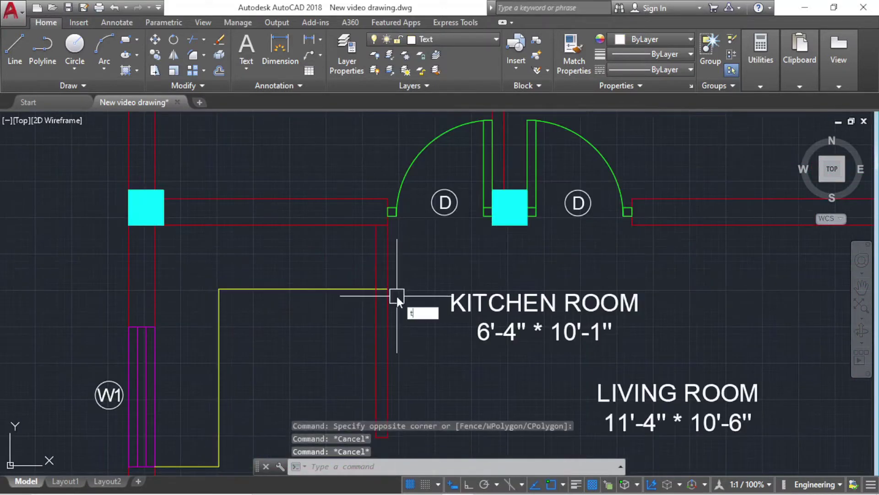
Cancel a stray trim and zoom back in on the kitchen room.
type("tr")
key("Return")
key("Return")
scroll(379, 289, "up", 5)
scroll(379, 288, "up", 2)
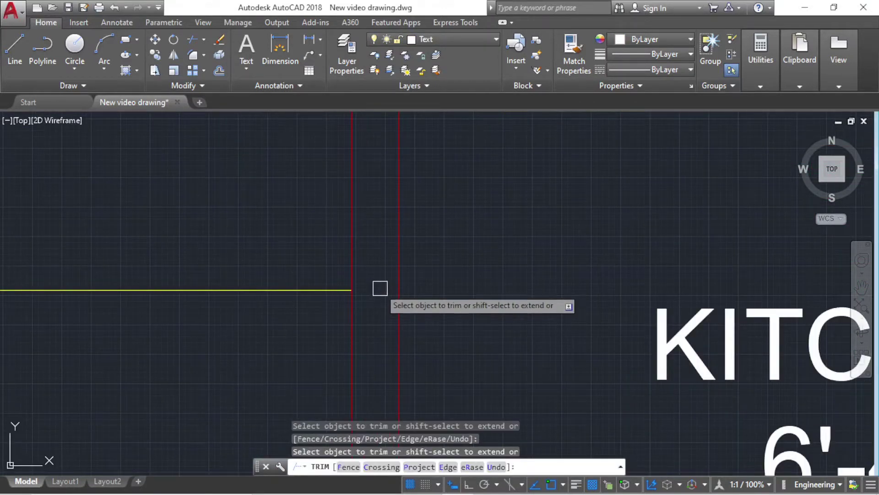
scroll(373, 299, "down", 8)
middle_click_drag(373, 299, 406, 273)
key("Escape")
key("Escape")
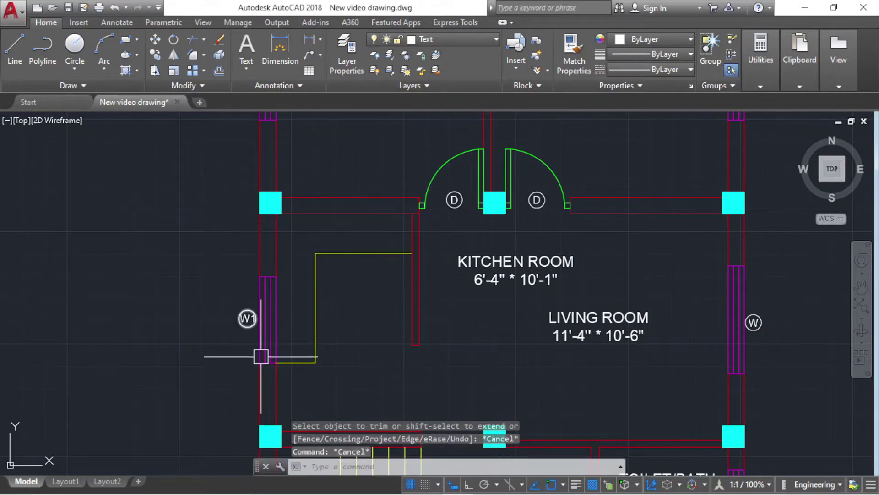
scroll(343, 261, "down", 5)
scroll(336, 353, "up", 1)
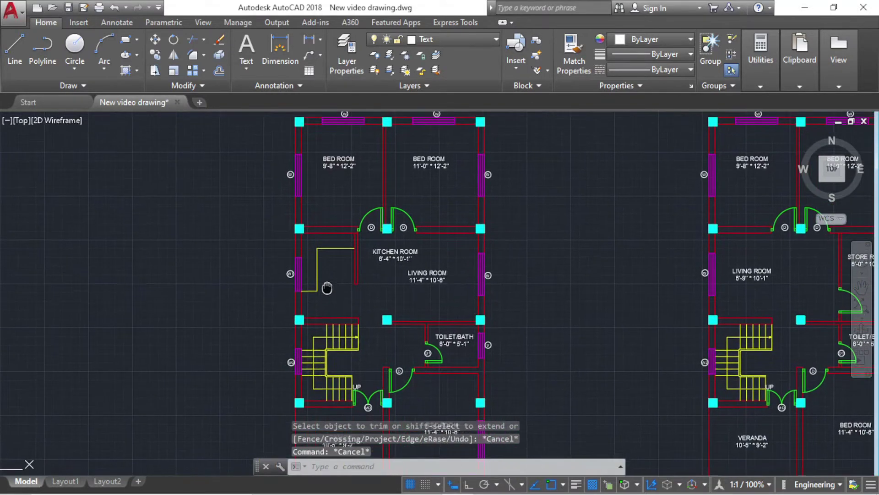
scroll(337, 353, "up", 4)
middle_click_drag(349, 270, 359, 381)
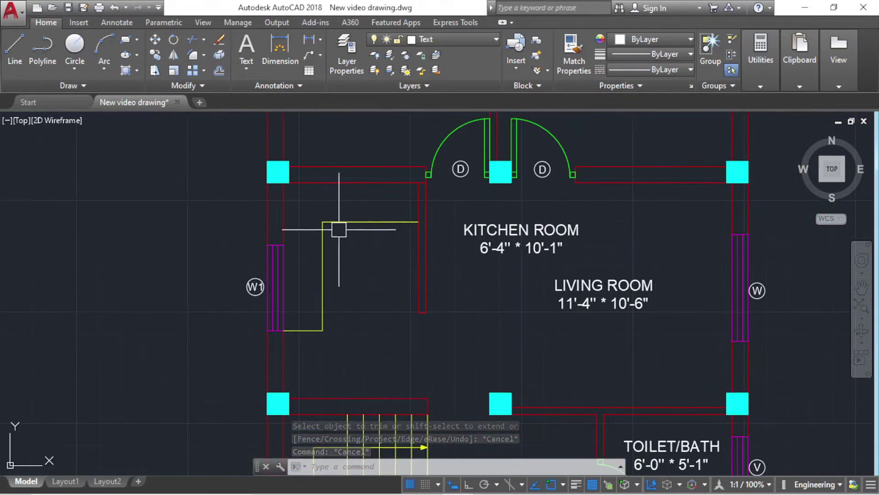
middle_click_drag(338, 227, 339, 263)
Reposition the KITCHEN ROOM label lower, into the middle of the kitchen.
left_click(507, 232)
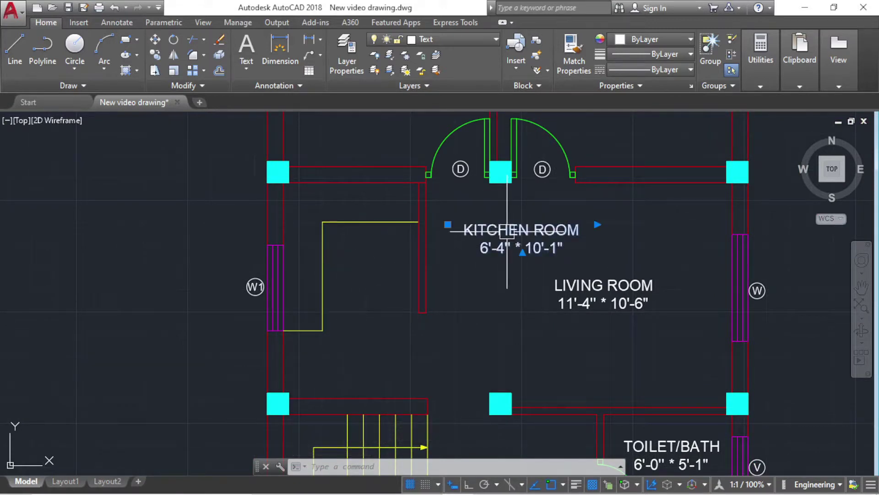
left_click(597, 224)
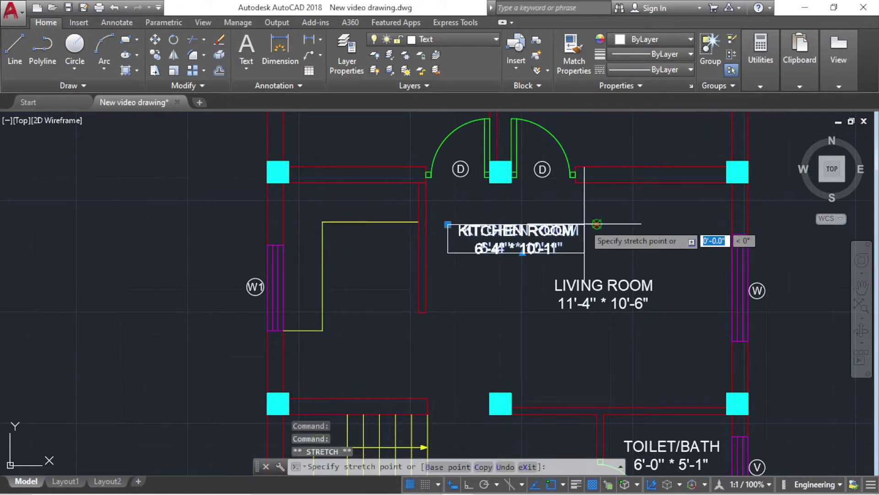
left_click(589, 223)
scroll(479, 232, "up", 4)
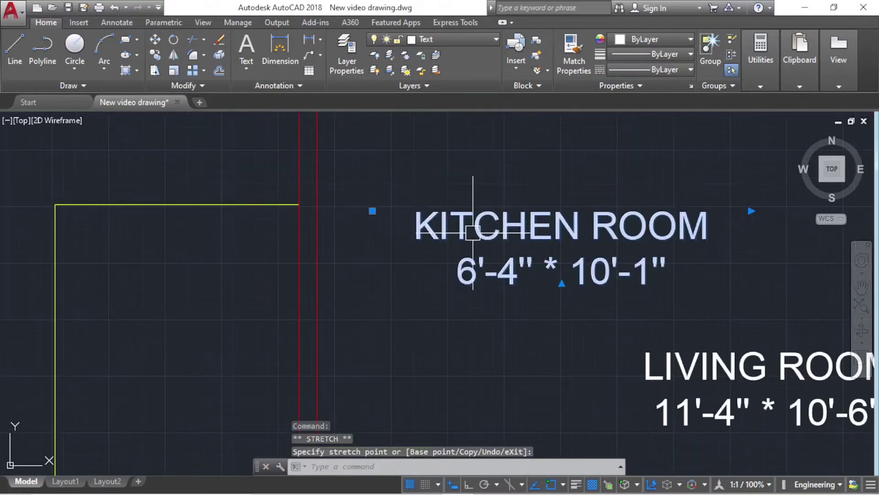
scroll(362, 228, "down", 5)
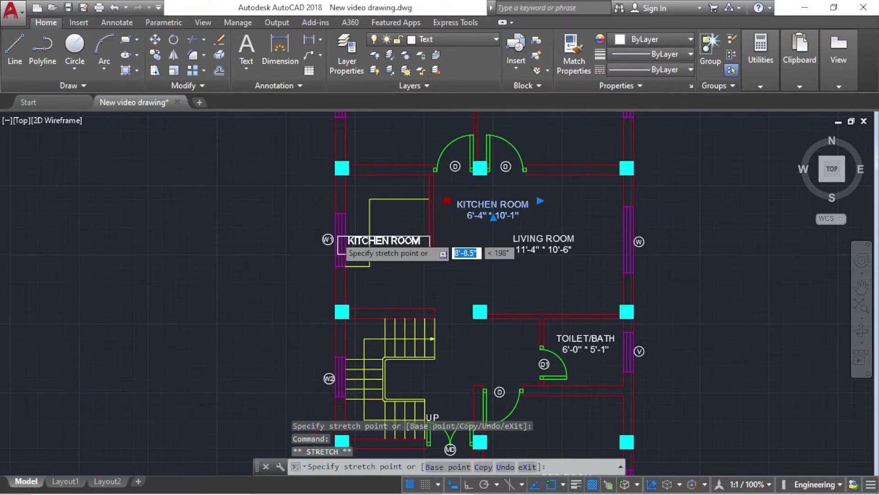
scroll(377, 206, "up", 5)
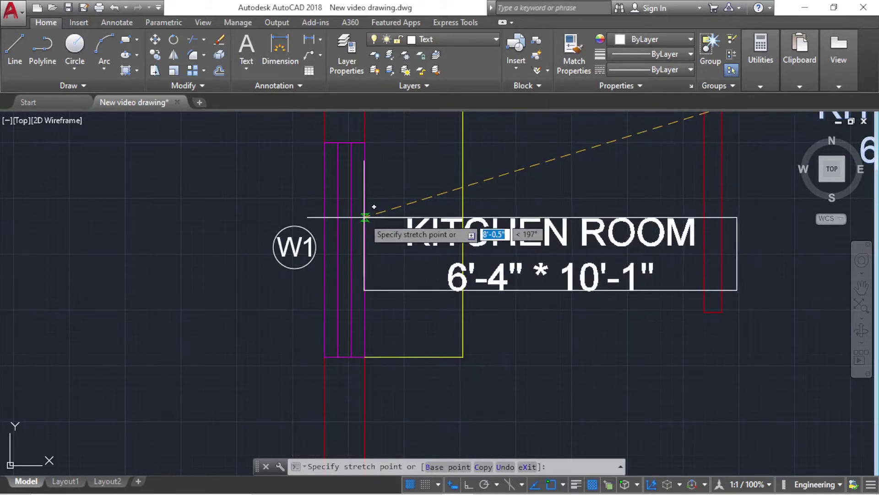
key("Escape")
scroll(432, 219, "down", 6)
key("Escape")
Zoom out and pan until the whole ground floor plan is in view.
middle_click_drag(460, 245, 399, 353)
scroll(398, 354, "up", 1)
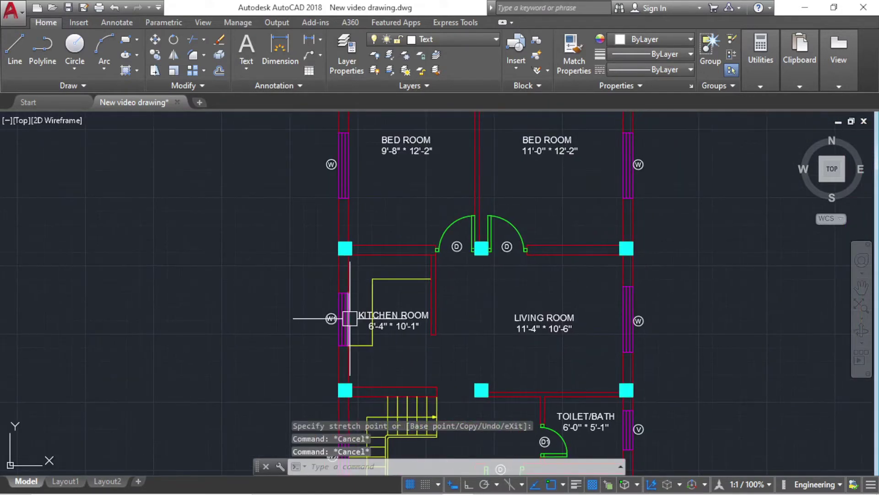
scroll(333, 314, "up", 3)
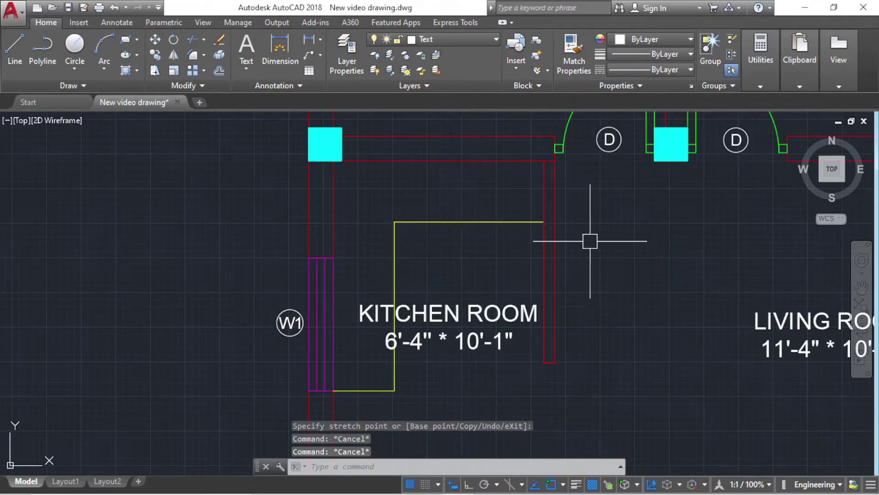
scroll(383, 314, "down", 3)
scroll(319, 317, "down", 1)
scroll(317, 290, "up", 2)
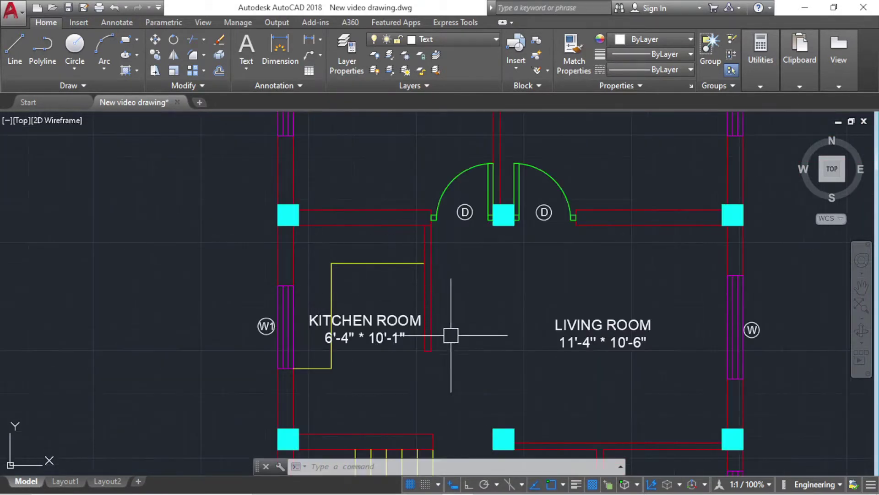
scroll(451, 335, "down", 2)
middle_click_drag(402, 367, 314, 324)
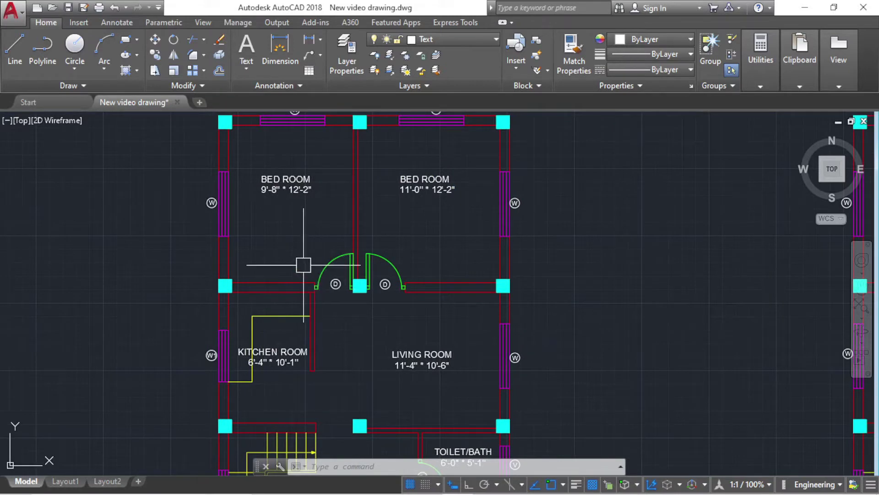
scroll(303, 265, "down", 5)
middle_click_drag(290, 275, 338, 213)
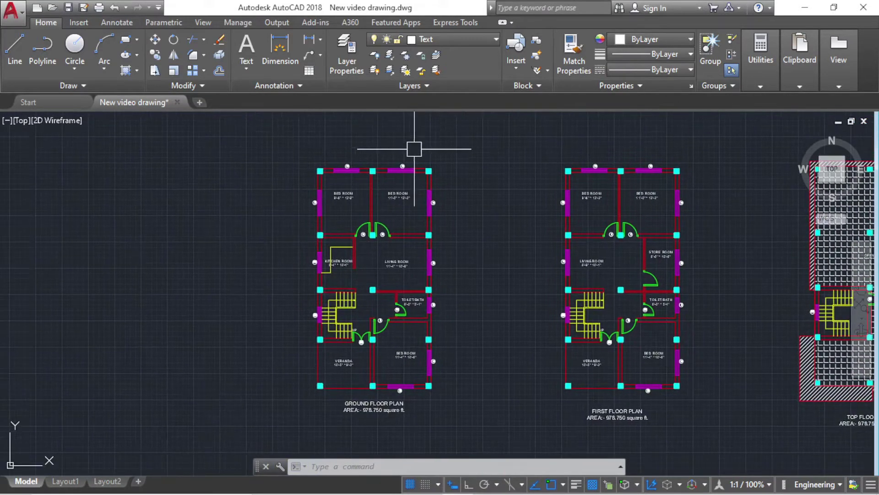
Zoom in on the ground floor plan.
scroll(324, 193, "up", 2)
type("ADC")
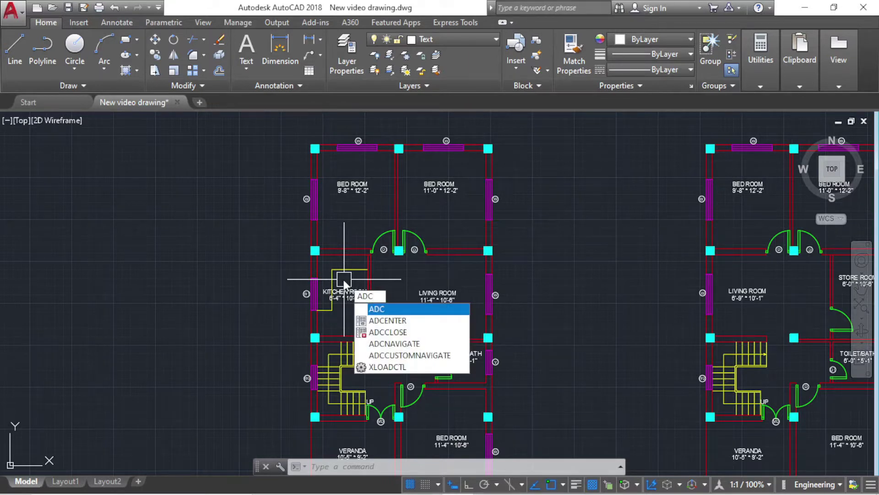
Open the DesignCenter palette with ADC and position it on screen.
key("Return")
key("Escape")
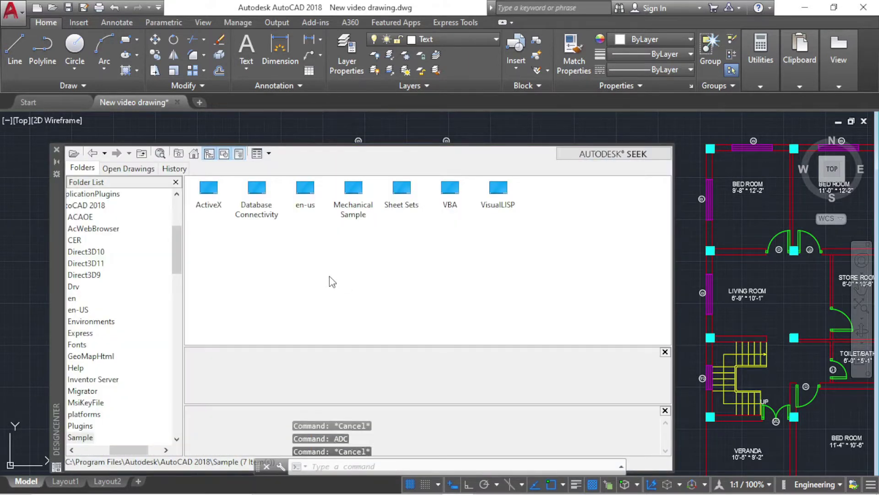
left_click(56, 151)
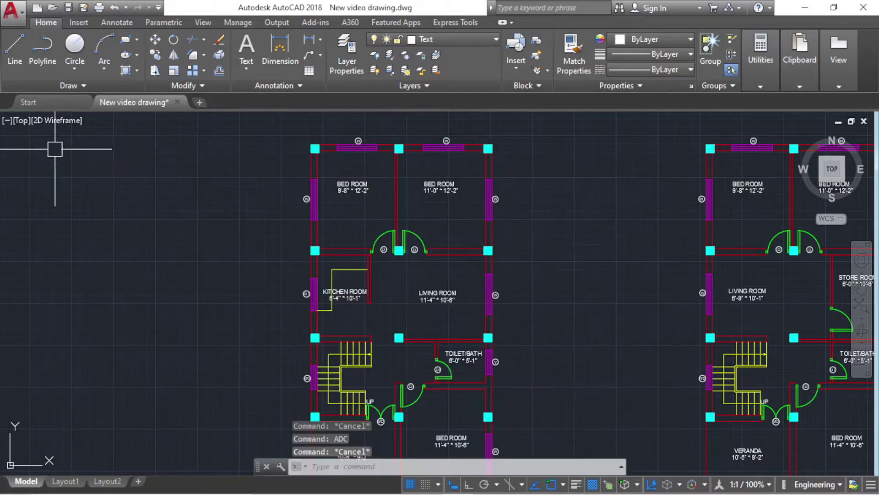
key("ctrl+2")
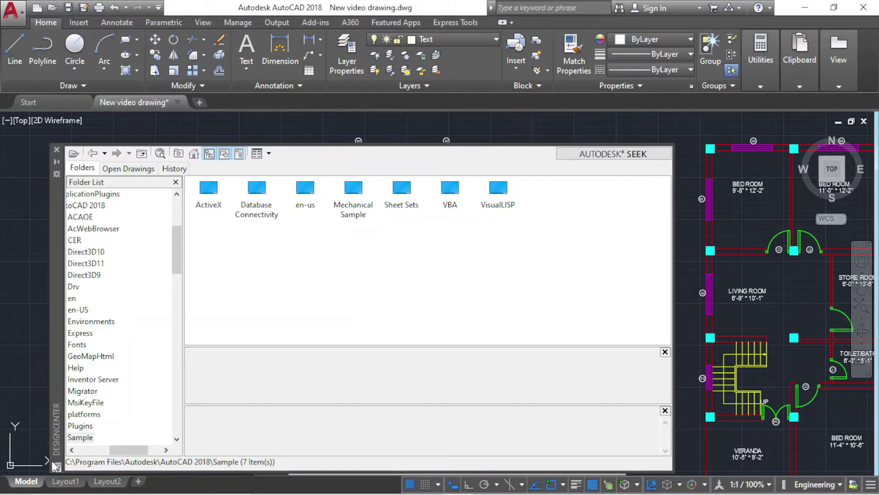
mouse_move(61, 376)
left_mouse_down()
mouse_move(48, 360)
mouse_move(59, 460)
mouse_move(53, 376)
left_mouse_up()
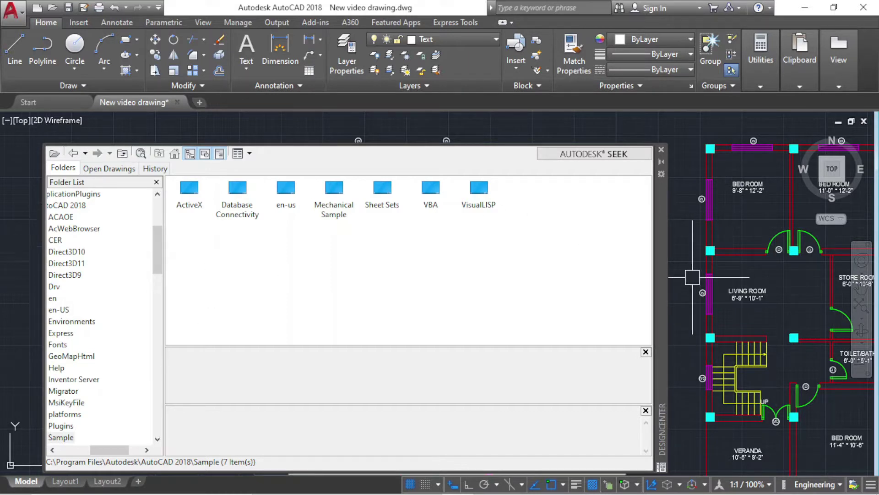
mouse_move(662, 281)
left_mouse_down()
mouse_move(697, 274)
mouse_move(687, 309)
left_mouse_up()
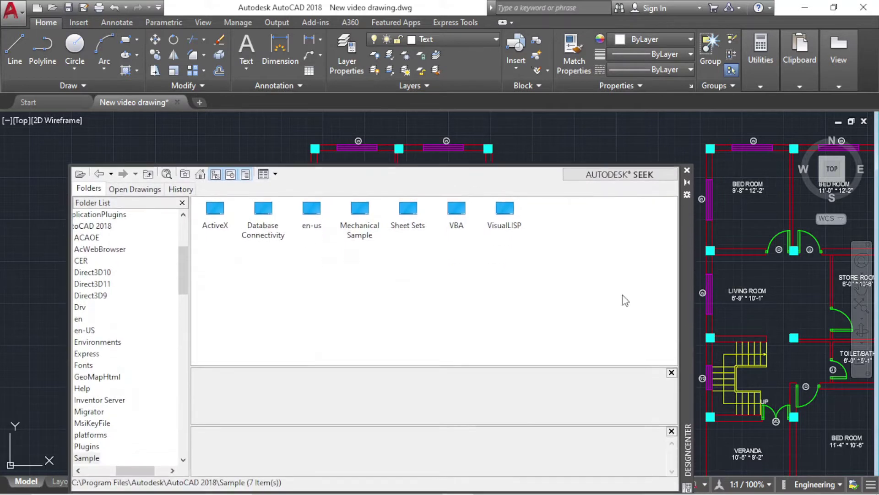
Browse en-us > DesignCenter > Home - Space Planner.dwg > Blocks and select Bed - Queen.
double_click(312, 213)
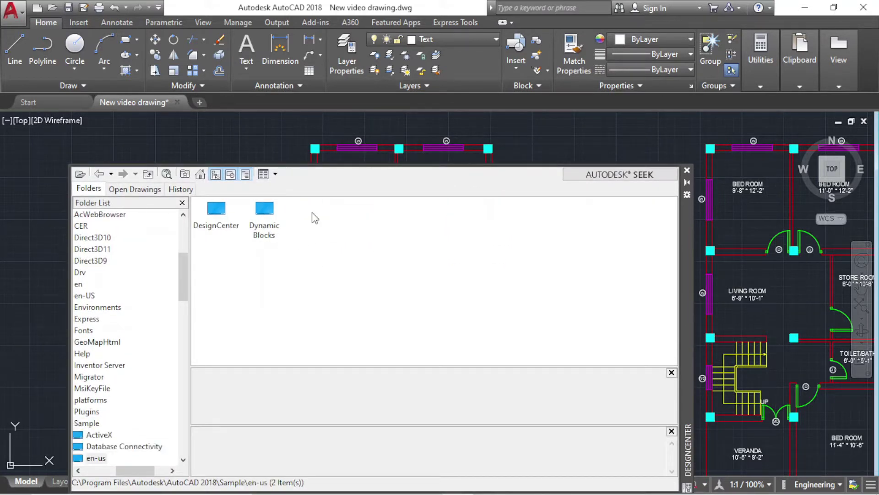
double_click(215, 213)
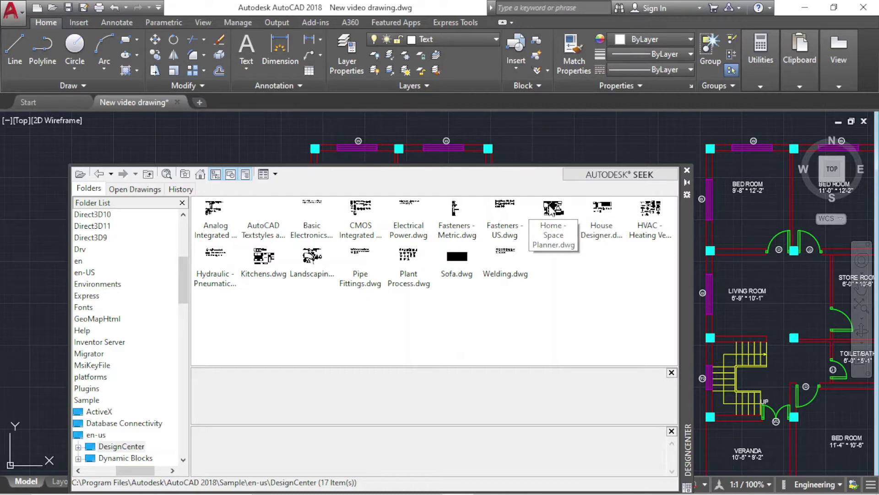
double_click(553, 211)
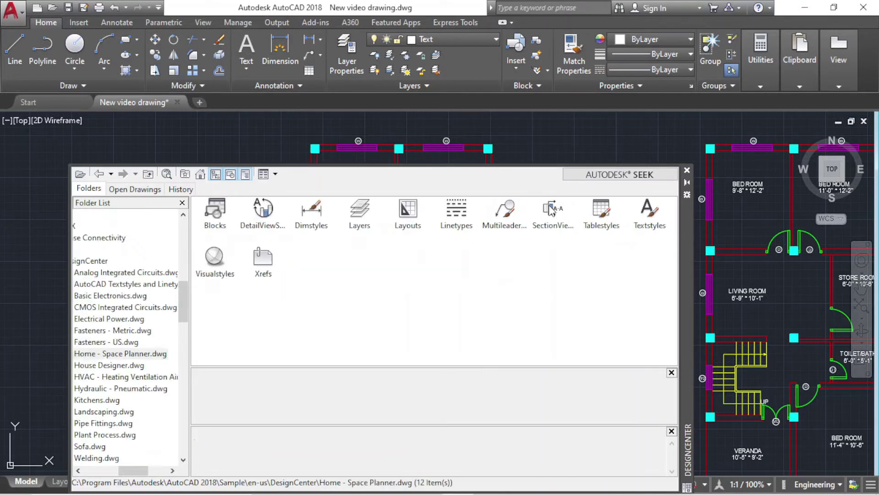
double_click(215, 212)
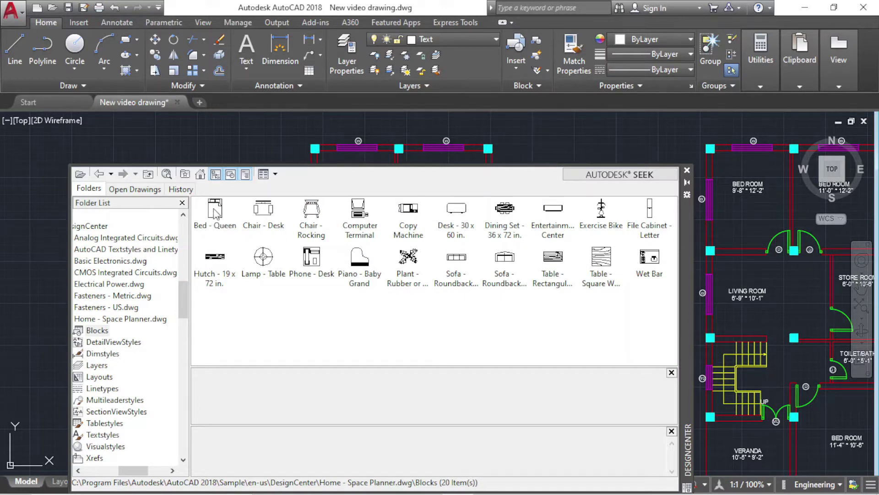
left_click(220, 210)
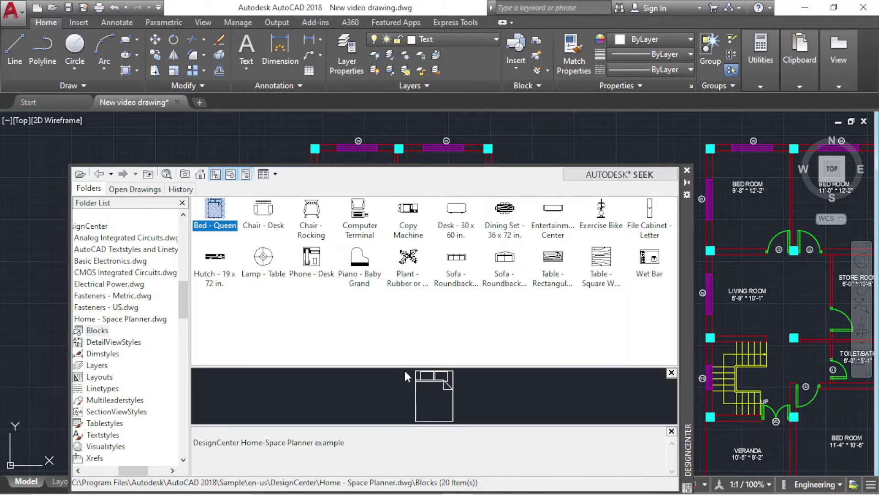
Insert the Bed - Queen block beside the floor plan.
double_click(218, 209)
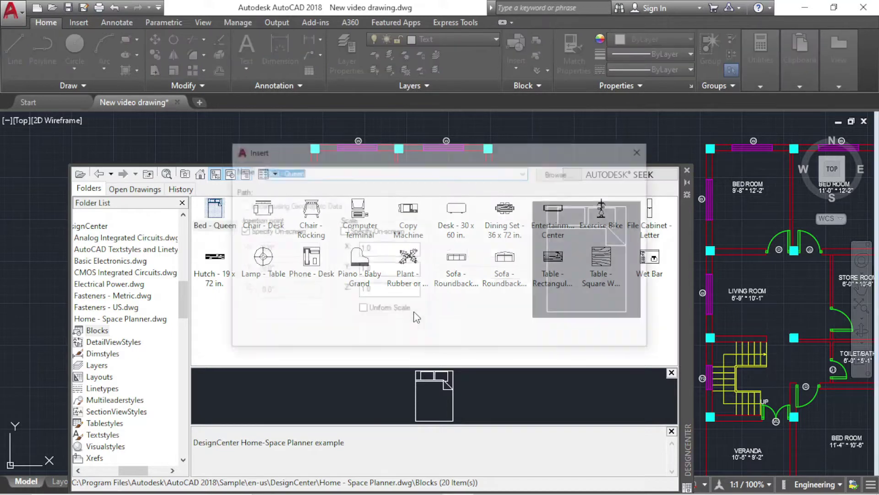
left_click(503, 337)
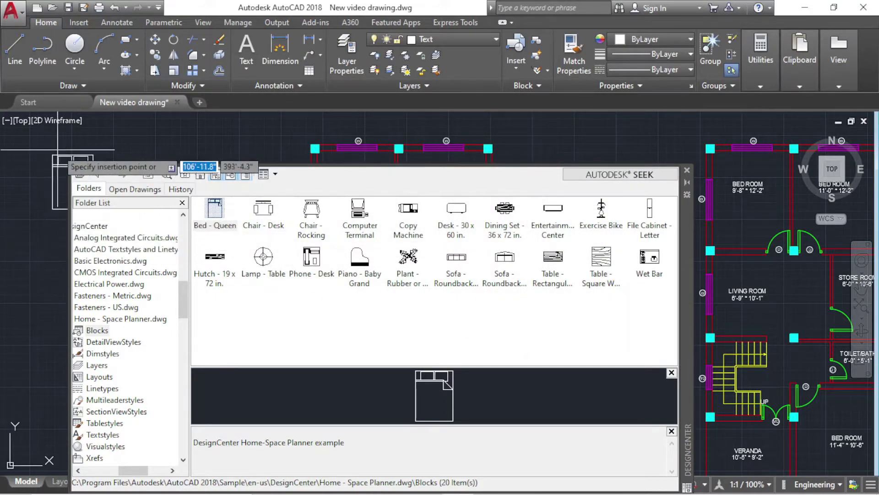
left_click(35, 161)
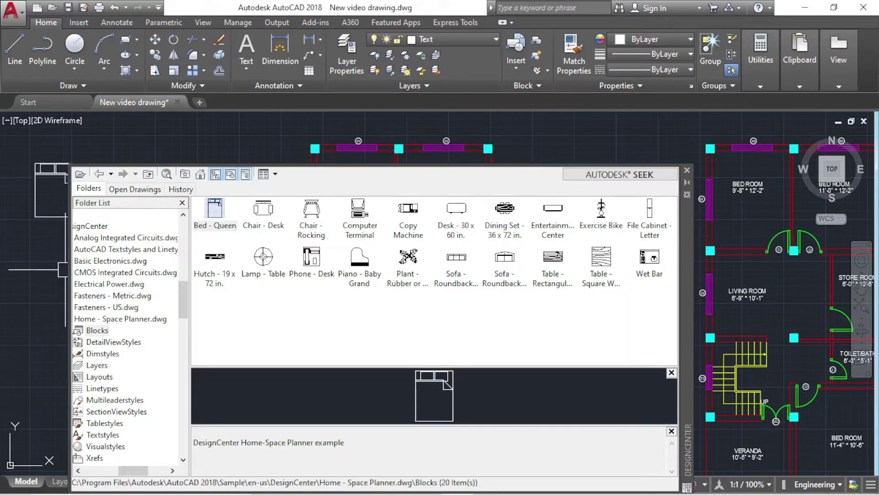
mouse_move(688, 323)
left_mouse_down()
mouse_move(819, 454)
mouse_move(716, 306)
left_mouse_up()
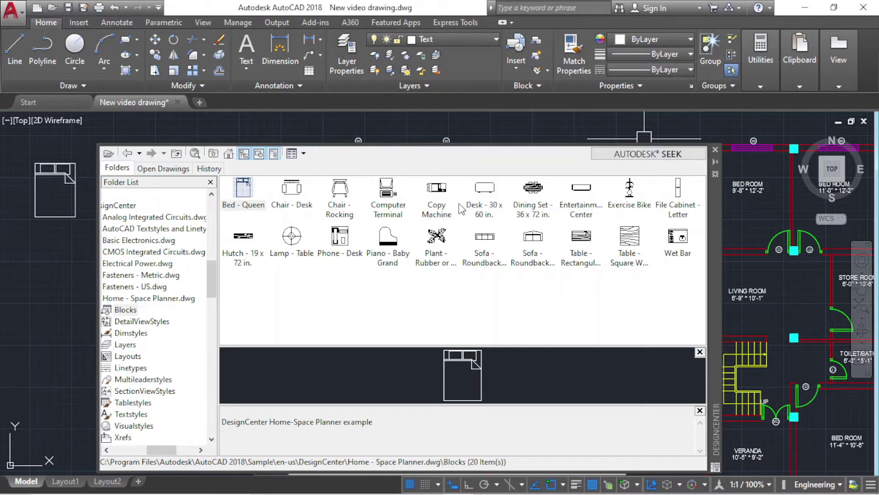
Insert the Dining Set block below the bed.
left_click(538, 191)
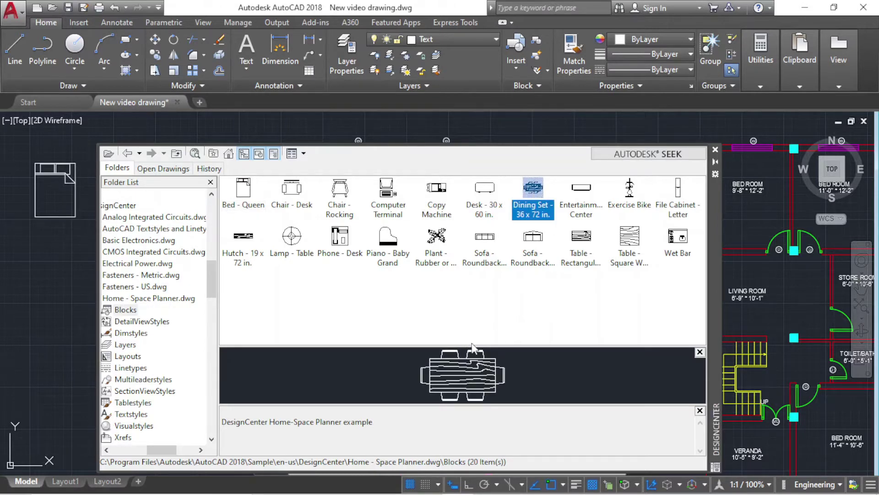
mouse_move(714, 289)
left_mouse_down()
mouse_move(855, 474)
mouse_move(812, 255)
left_mouse_up()
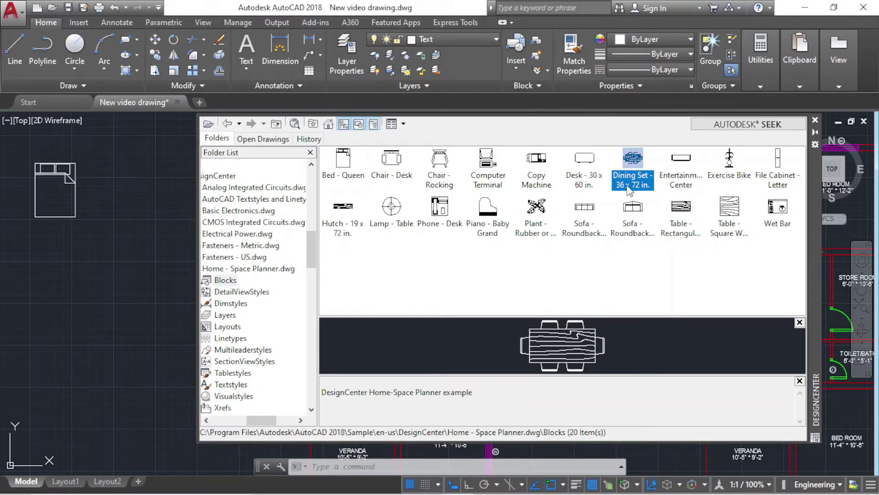
double_click(640, 160)
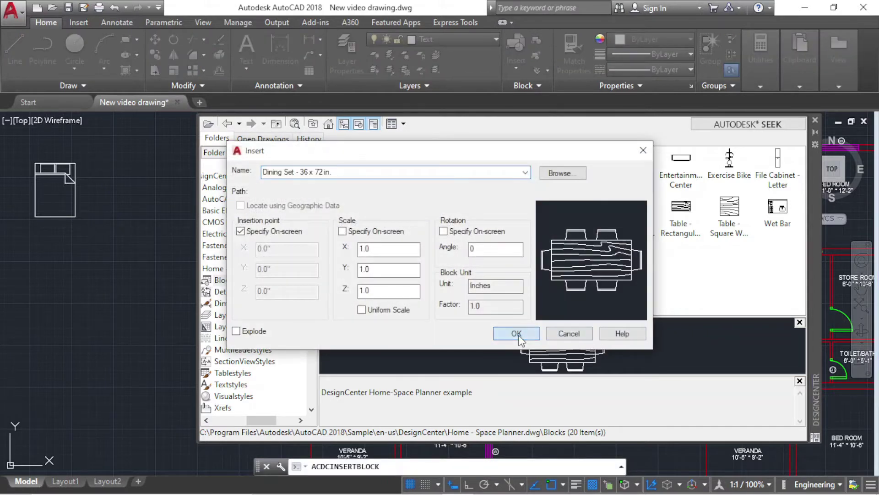
left_click(516, 333)
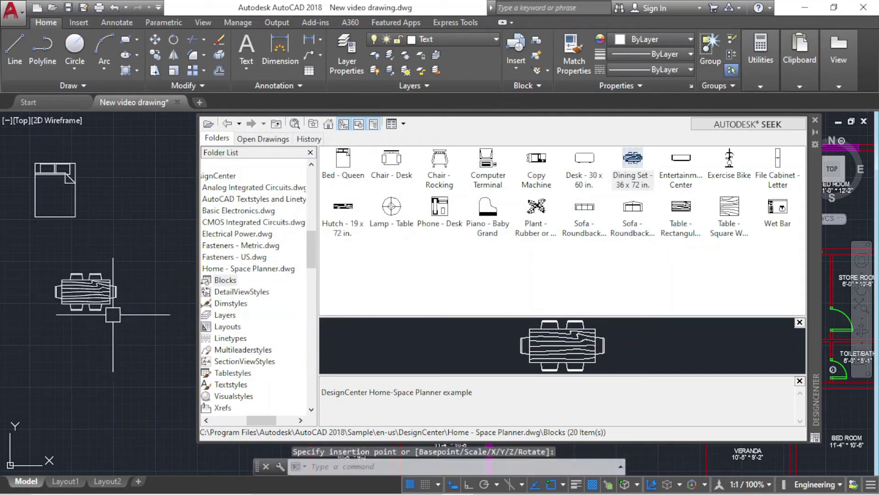
left_click(113, 314)
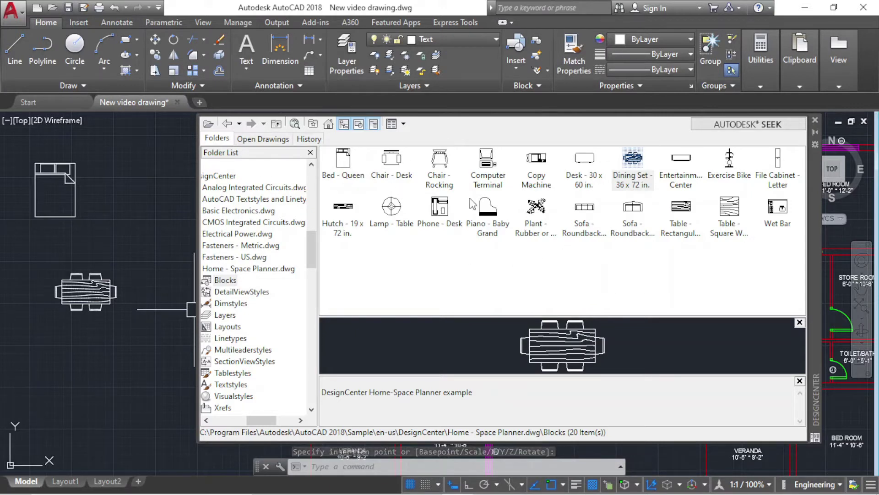
Close DesignCenter and move the queen bed closer to the upper bedrooms.
left_click(816, 118)
middle_click_drag(261, 308, 418, 324)
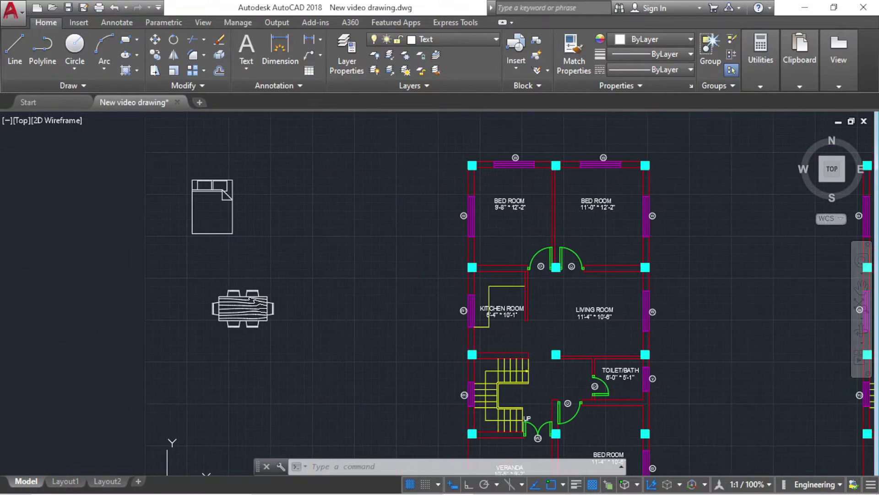
left_click(182, 174)
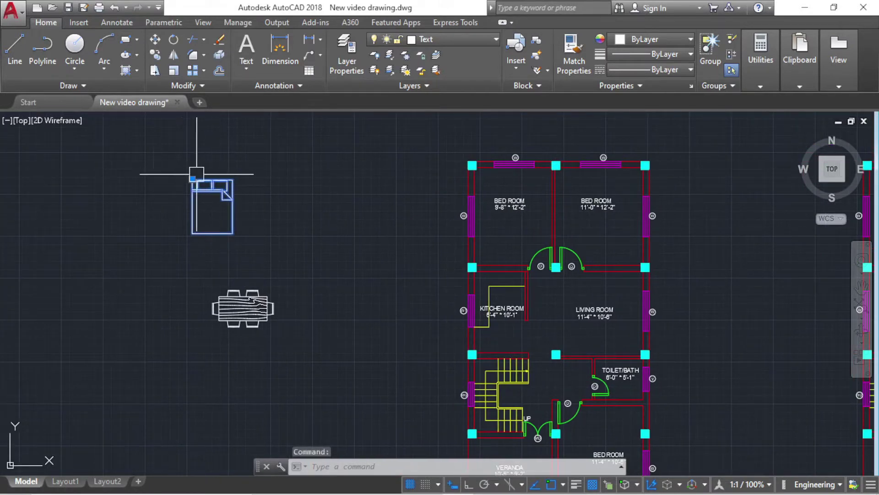
left_click(192, 177)
left_click(346, 211)
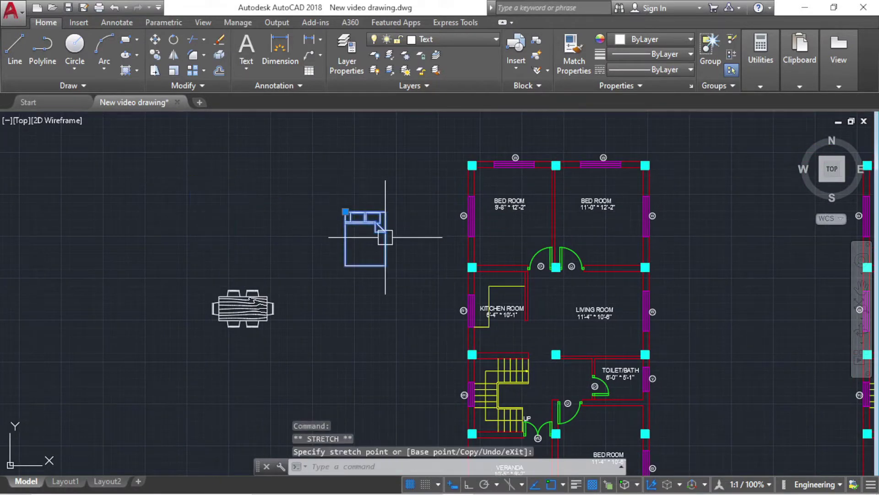
scroll(385, 237, "up", 5)
scroll(318, 240, "down", 4)
scroll(489, 254, "up", 1)
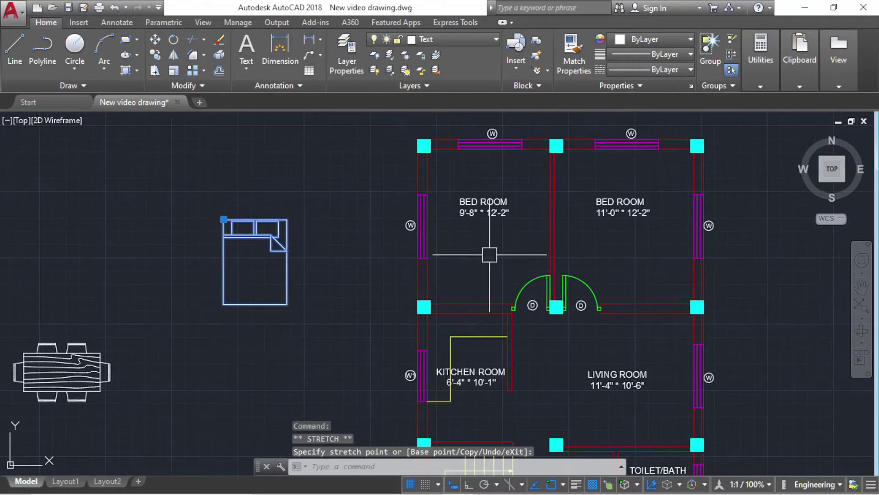
middle_click_drag(499, 287, 433, 290)
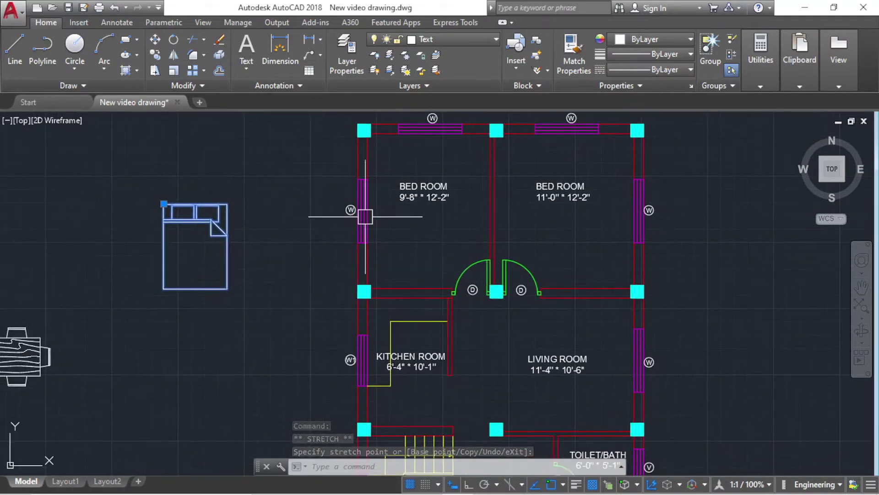
scroll(440, 304, "up", 4)
scroll(414, 348, "down", 4)
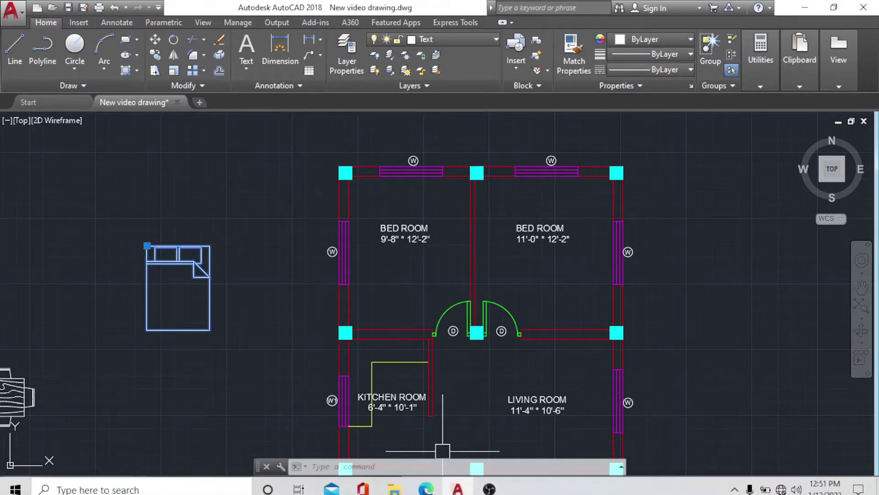
Scroll through Drawing PDF.pdf in Edge to check furniture placement, then return to AutoCAD.
left_click(423, 483)
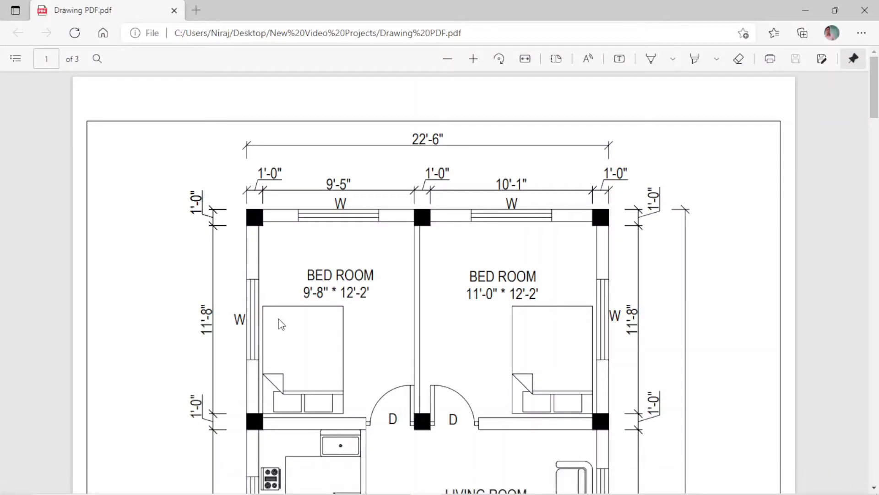
scroll(280, 320, "down", 2)
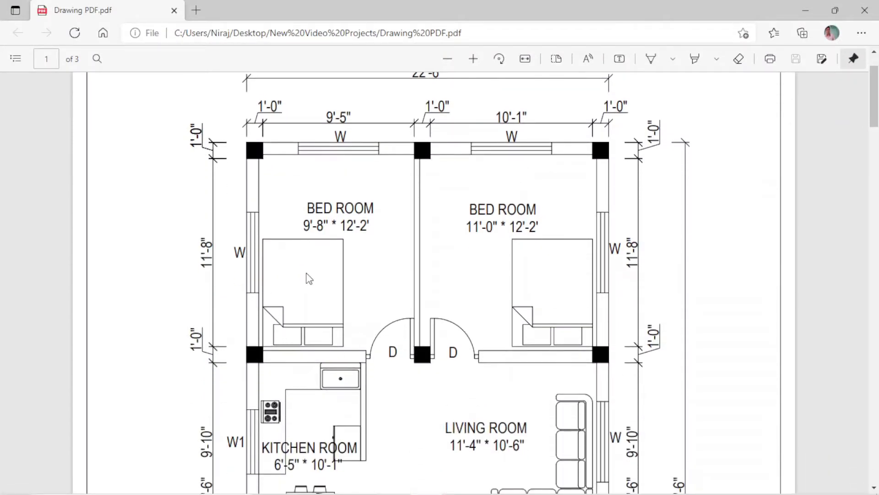
scroll(307, 277, "down", 2)
scroll(307, 273, "down", 5)
scroll(522, 272, "down", 3)
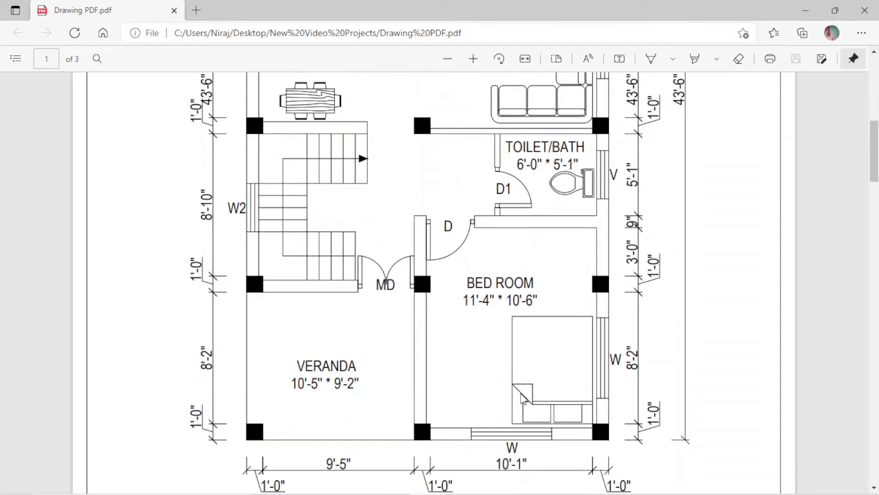
scroll(554, 398, "down", 4)
scroll(571, 398, "up", 7)
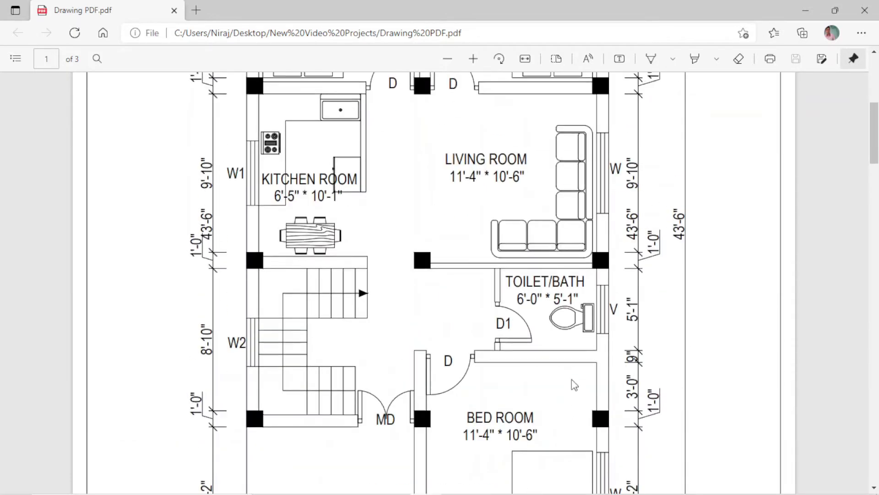
scroll(573, 384, "up", 6)
left_click(807, 12)
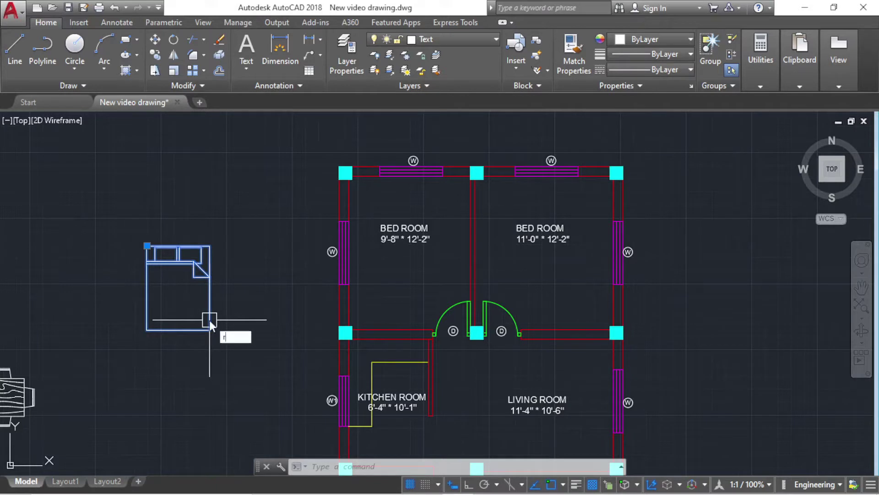
Rotate the bed 180° about its top-right corner with Ortho on.
type("o")
key("Return")
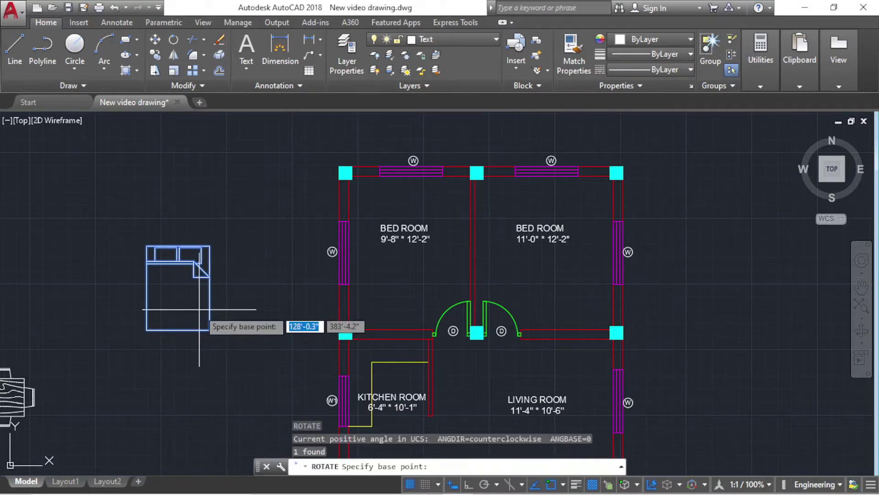
key("F8")
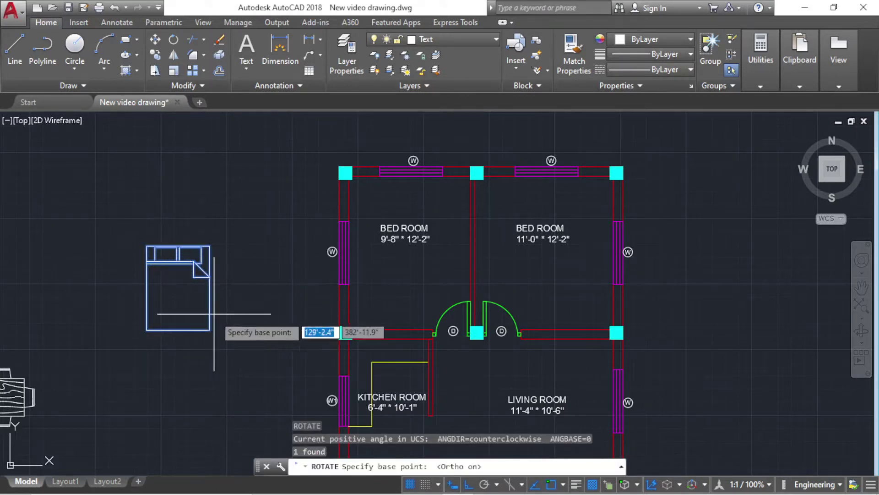
left_click(209, 246)
key("Return")
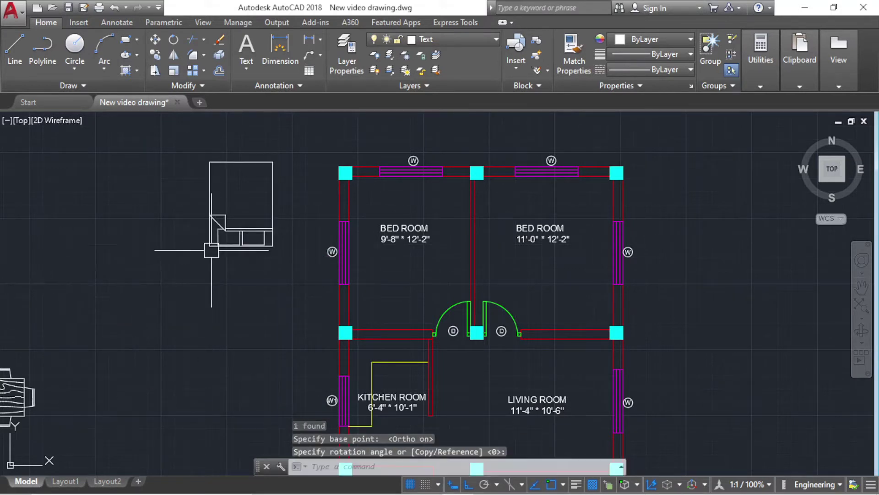
scroll(243, 241, "up", 4)
key("Return")
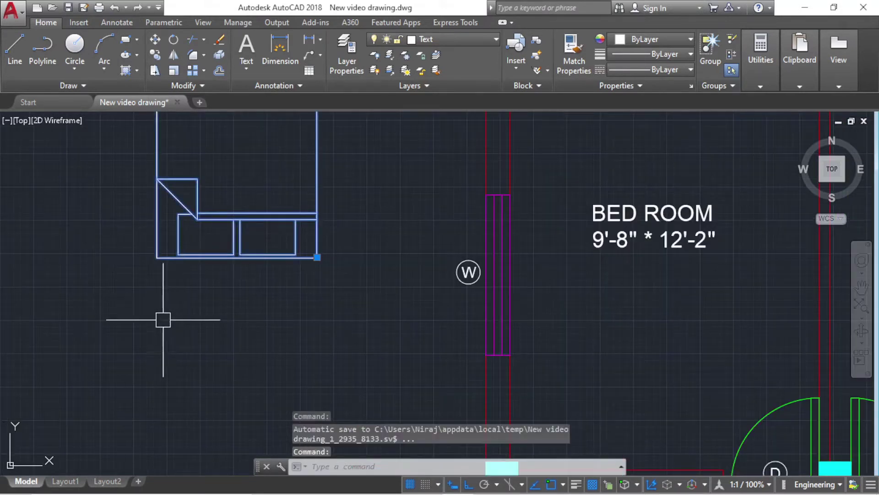
scroll(163, 318, "down", 2)
Move the bed into the bottom-left wall corner of the 9'-8" × 12'-2" bedroom.
key("Return")
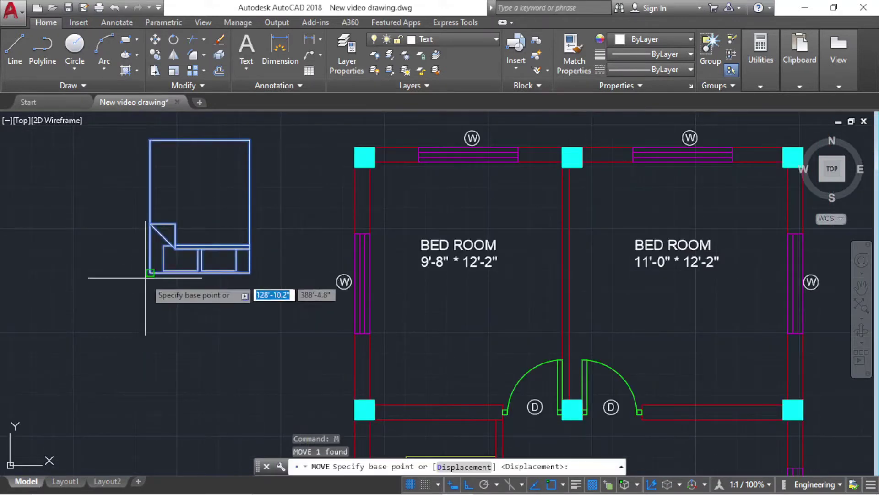
left_click(150, 273)
scroll(353, 311, "down", 2)
scroll(353, 311, "up", 5)
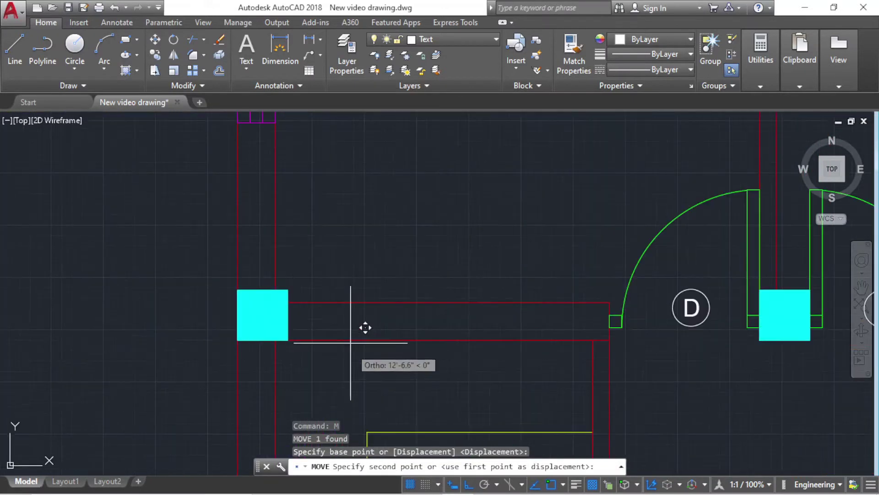
left_click(288, 289)
scroll(293, 298, "down", 3)
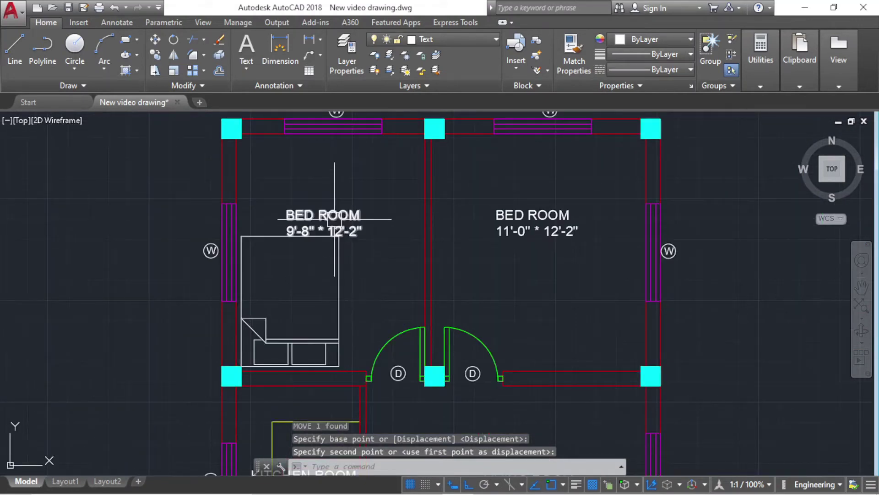
Adjust the BED ROOM labels, nudging the right bedroom's label slightly higher.
left_click(295, 231)
scroll(309, 172, "up", 2)
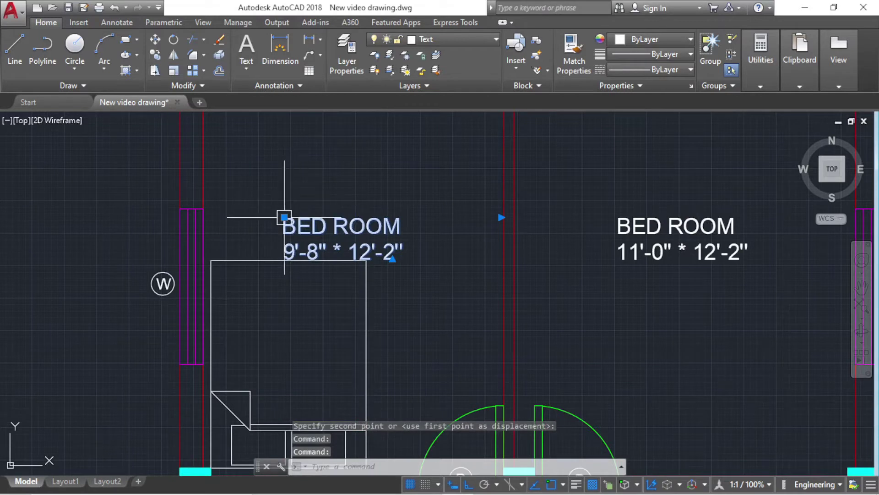
left_click(285, 217)
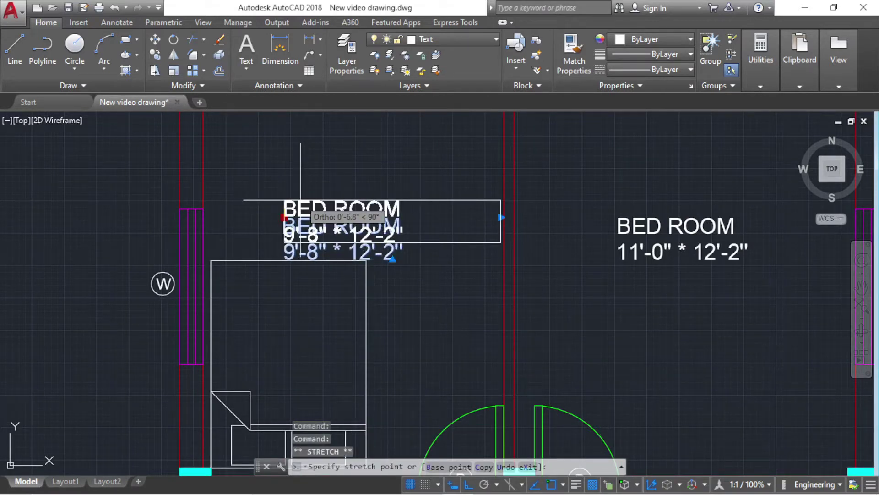
key("F8")
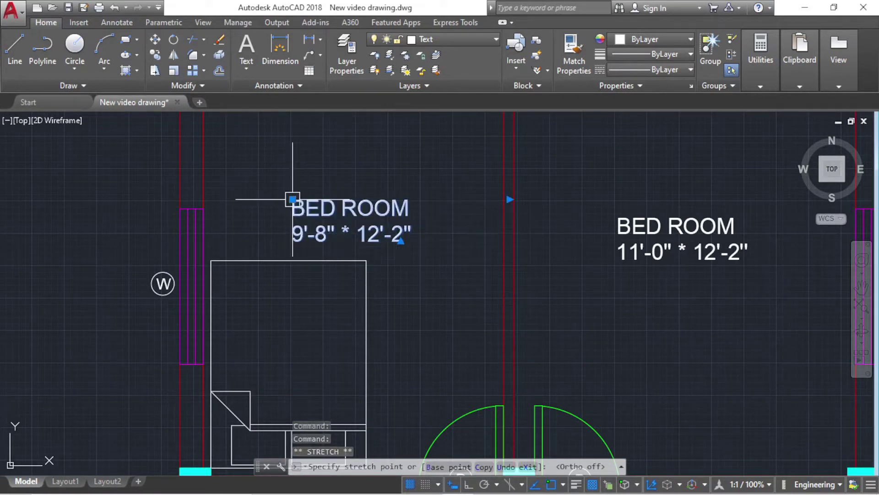
key("Escape")
key("Escape")
scroll(350, 201, "down", 5)
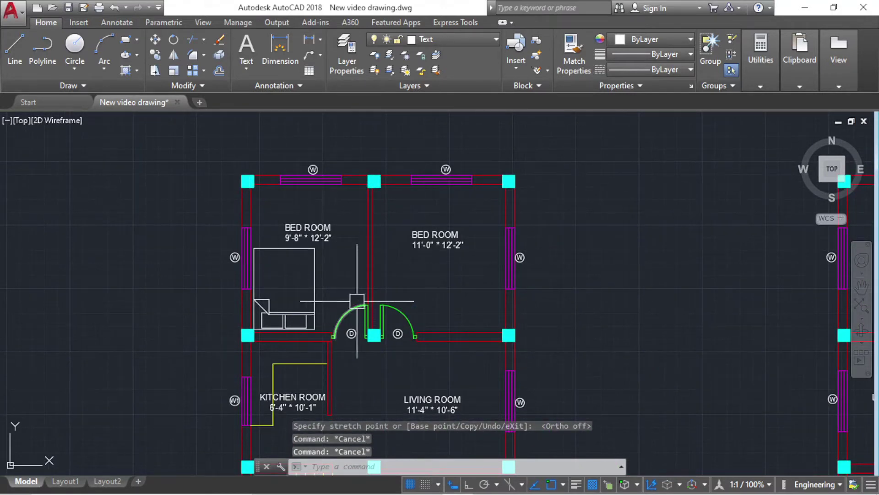
scroll(420, 260, "up", 4)
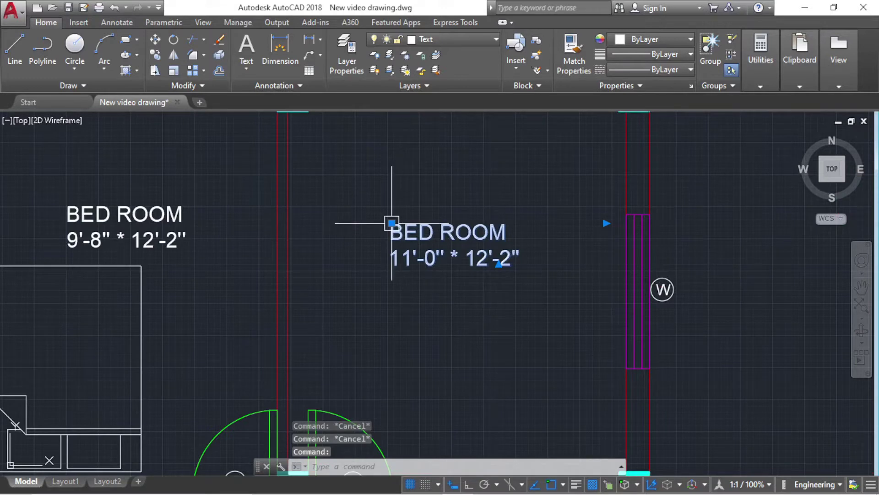
left_click(392, 223)
left_click(386, 203)
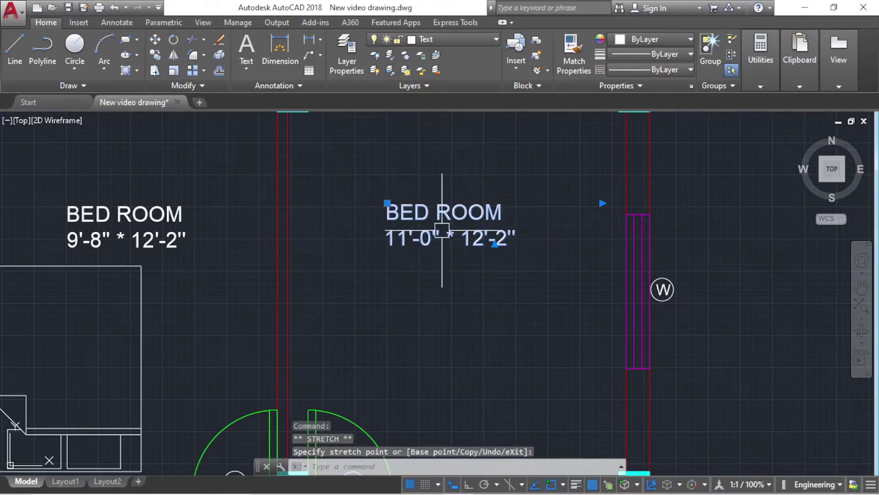
scroll(442, 231, "down", 5)
key("Escape")
scroll(315, 294, "up", 5)
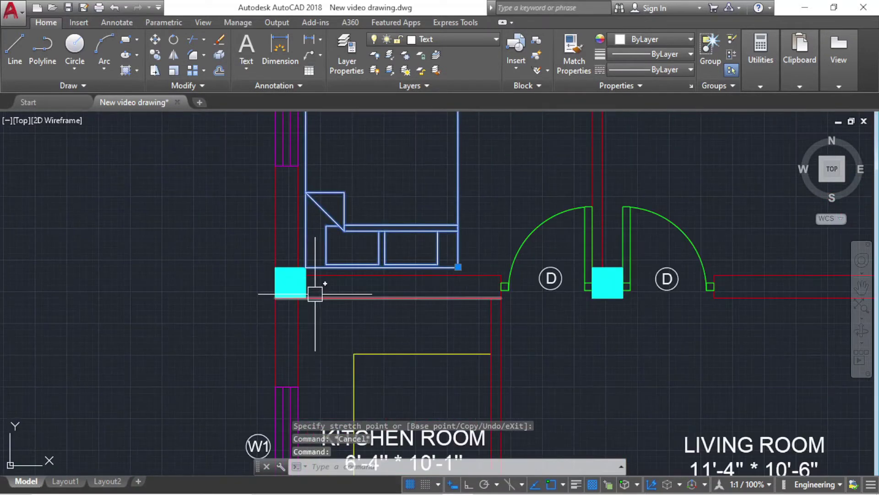
Copy the bed from its corner into the right upper bedroom.
left_click(315, 296)
type("cp")
key("Return")
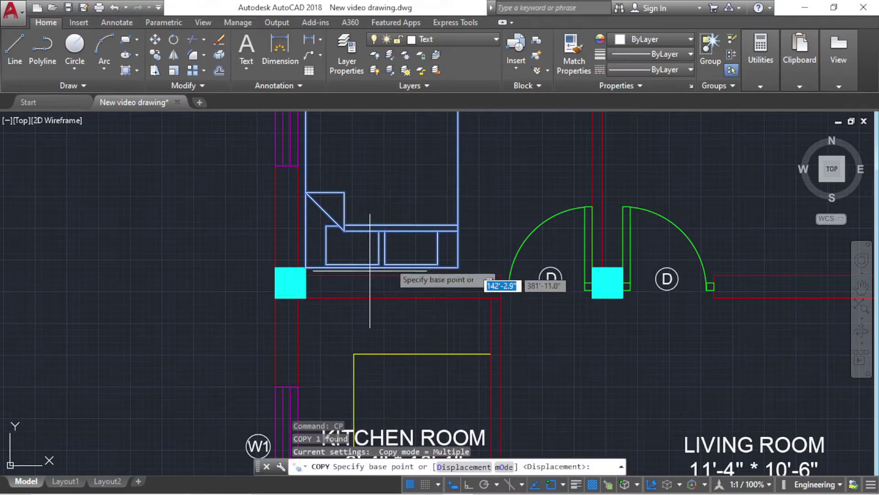
left_click(458, 267)
scroll(392, 251, "down", 5)
scroll(527, 256, "up", 4)
scroll(462, 264, "up", 6)
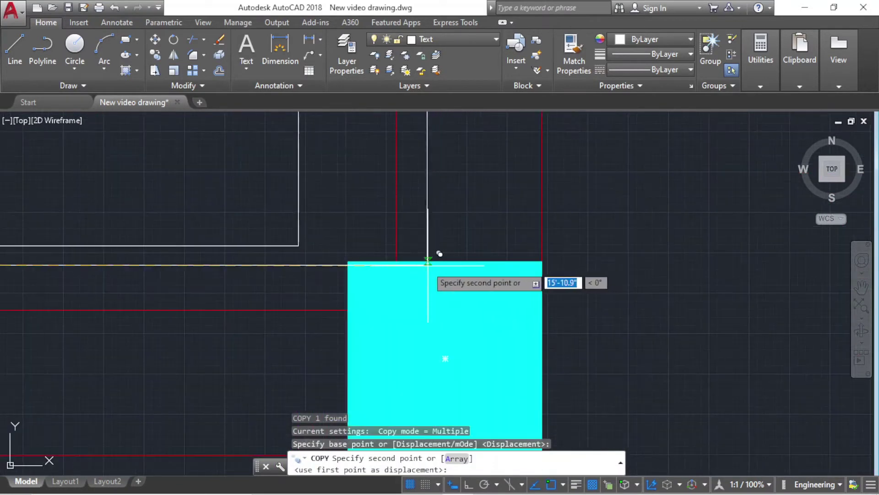
left_click(350, 256)
Place a second bed copy in the lower 11'-4" × 10'-6" bedroom.
scroll(357, 215, "down", 4)
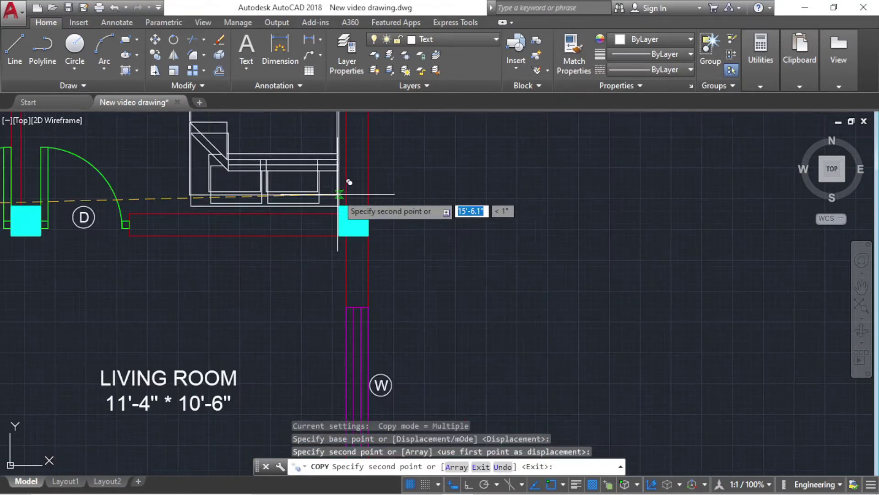
scroll(353, 213, "down", 2)
scroll(353, 213, "down", 3)
scroll(325, 371, "up", 5)
scroll(348, 320, "up", 2)
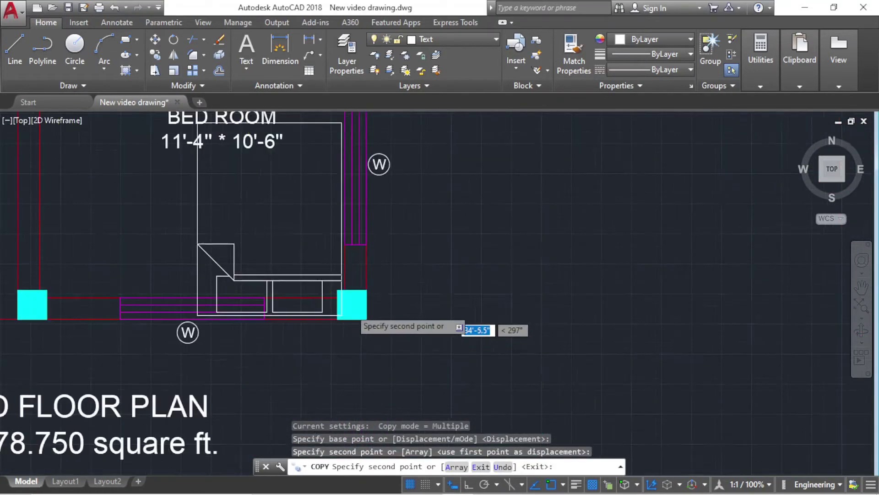
scroll(333, 266, "up", 2)
left_click(333, 266)
scroll(334, 268, "down", 5)
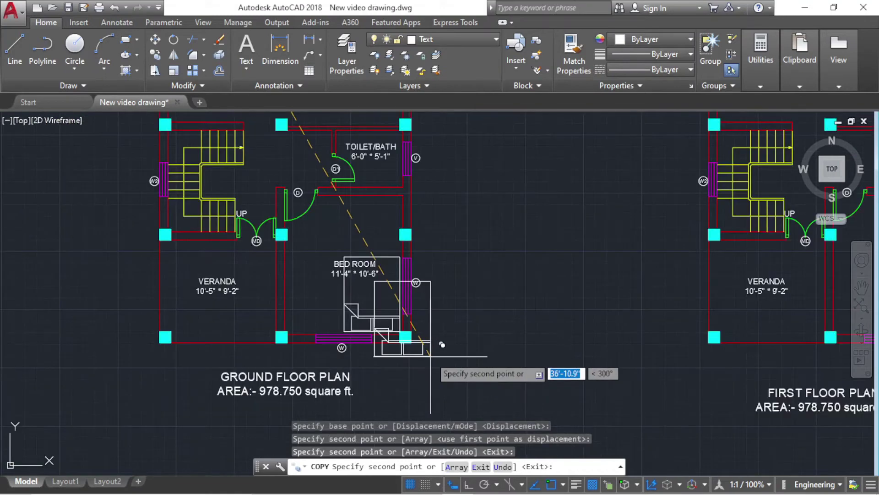
key("Escape")
left_click(307, 261)
scroll(300, 260, "up", 4)
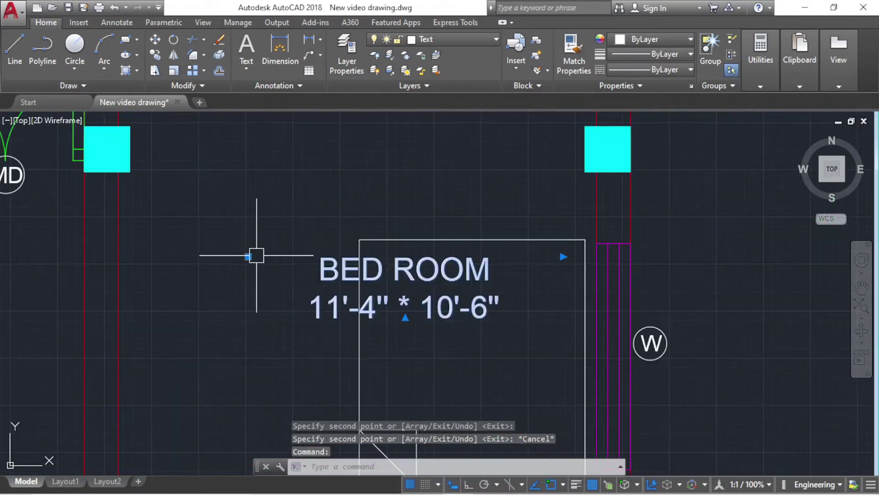
left_click(565, 252)
key("Escape")
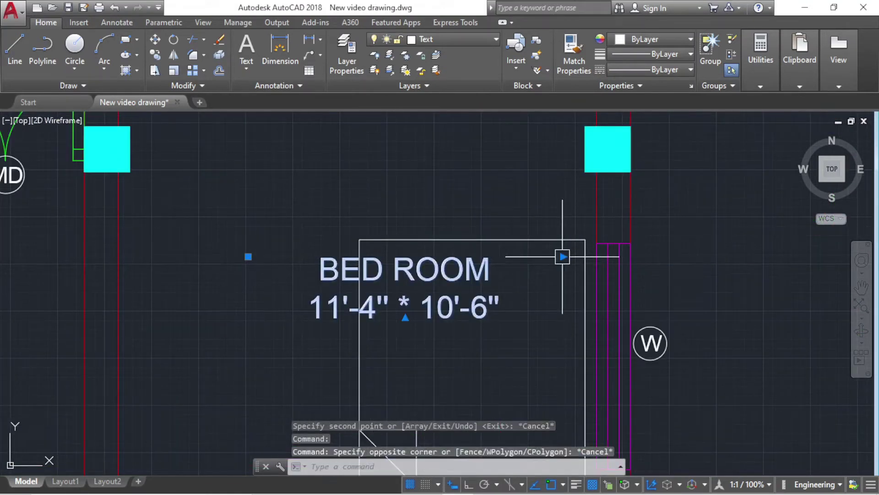
left_click(563, 256)
left_click(477, 254)
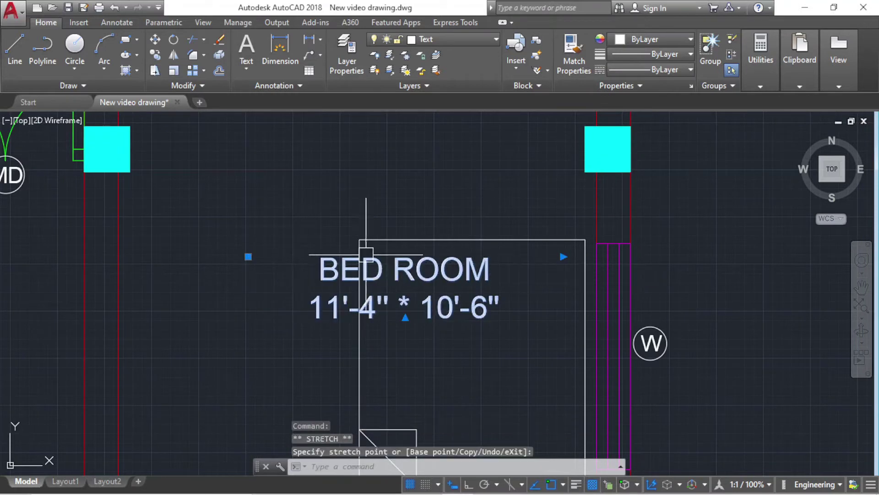
scroll(503, 255, "up", 3)
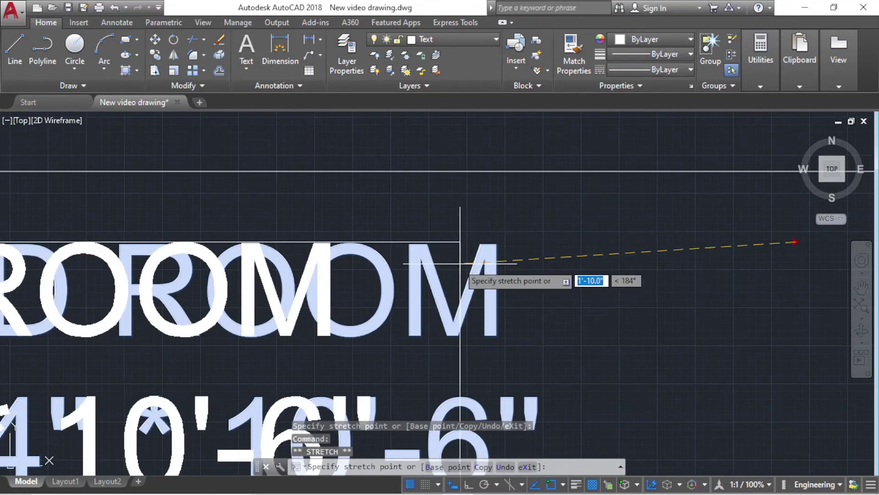
scroll(439, 246, "down", 3)
scroll(321, 252, "down", 2)
key("Escape")
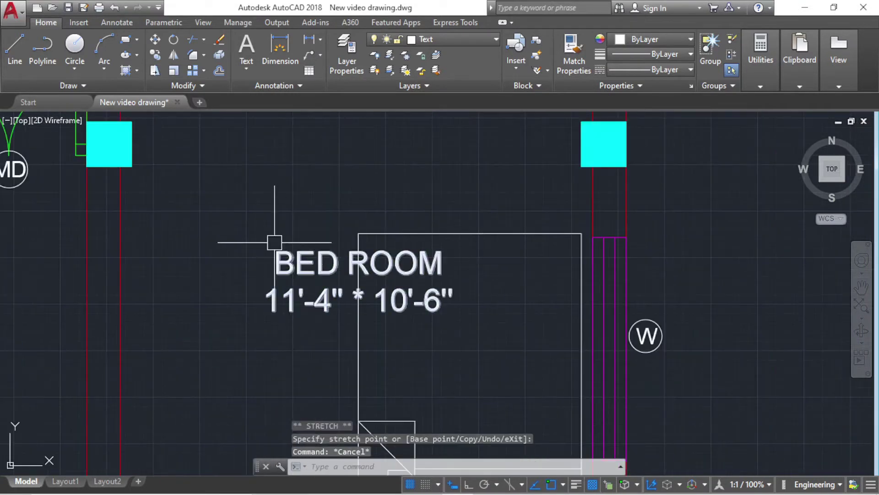
left_click(248, 249)
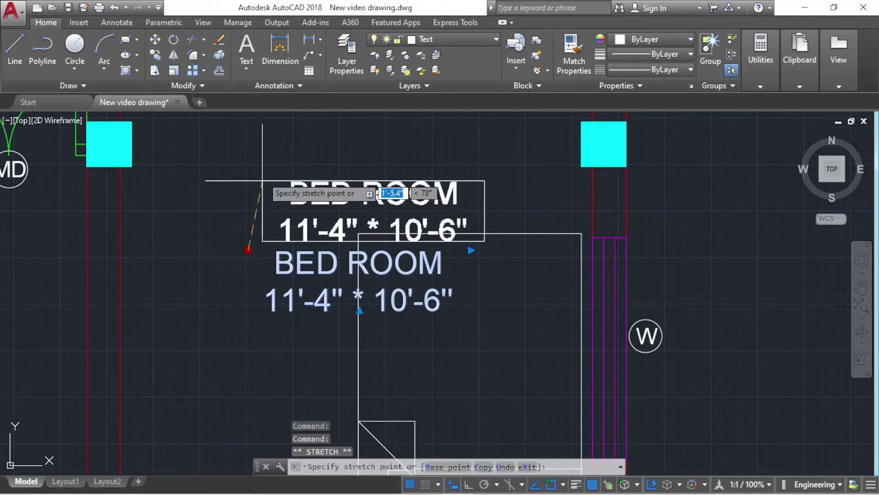
key("Escape")
key("Escape")
scroll(321, 206, "down", 3)
Open the Layer Properties Manager and add a new layer named 'furniture'.
scroll(366, 220, "down", 3)
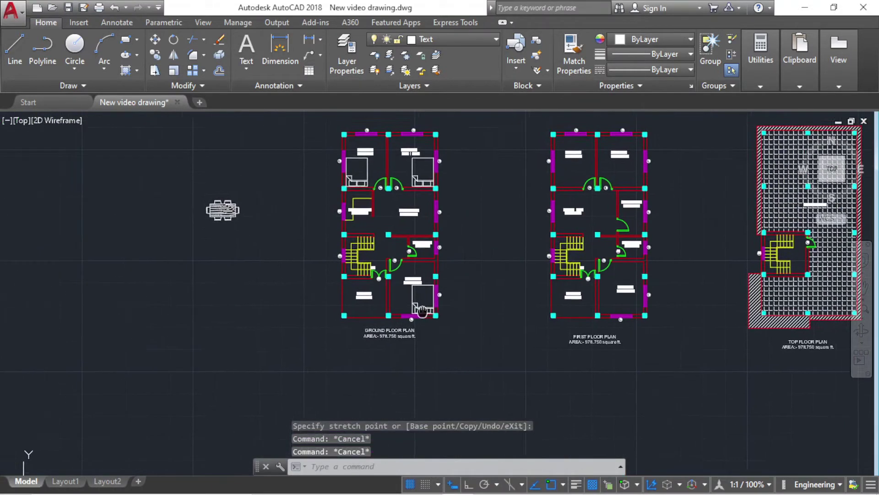
scroll(383, 231, "down", 2)
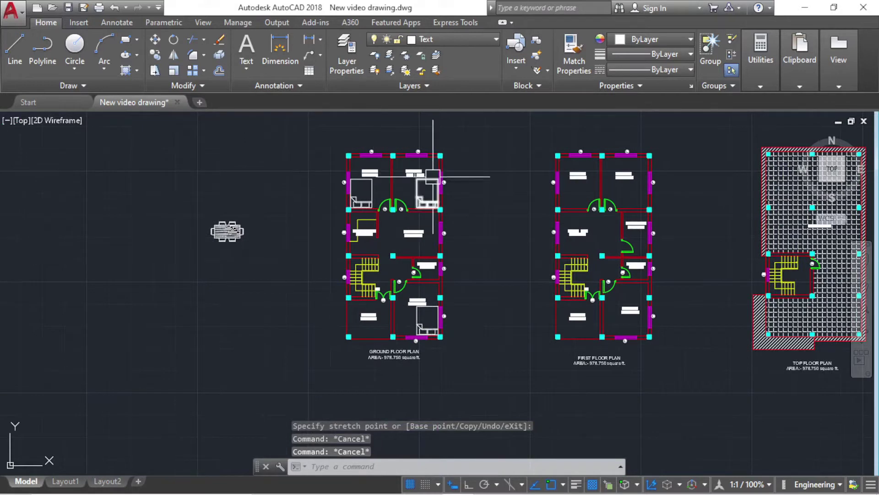
scroll(395, 176, "up", 2)
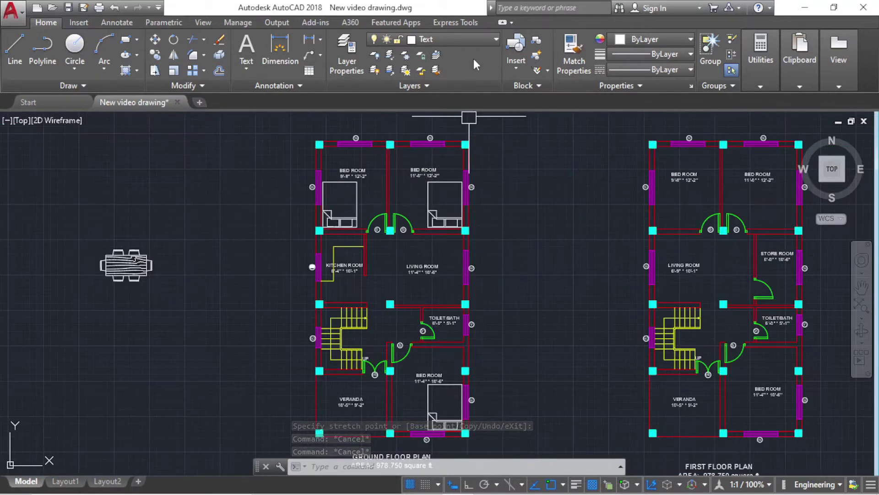
left_click(475, 39)
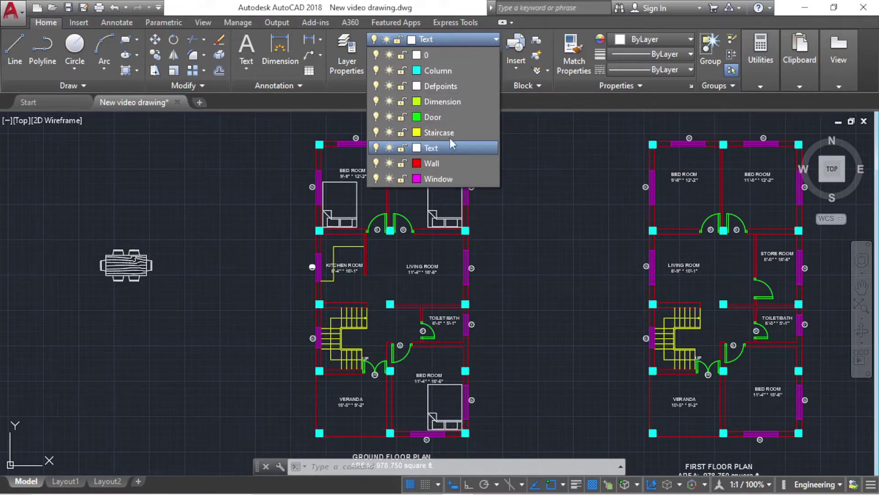
left_click(440, 147)
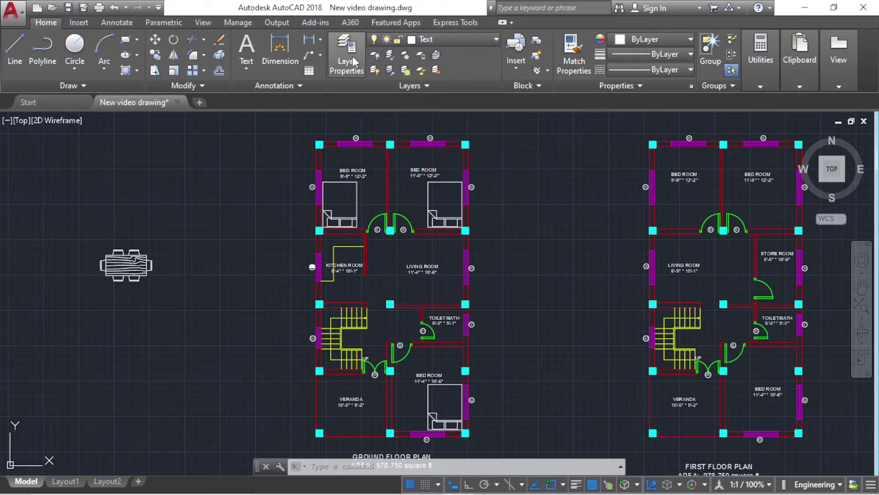
scroll(348, 189, "up", 2)
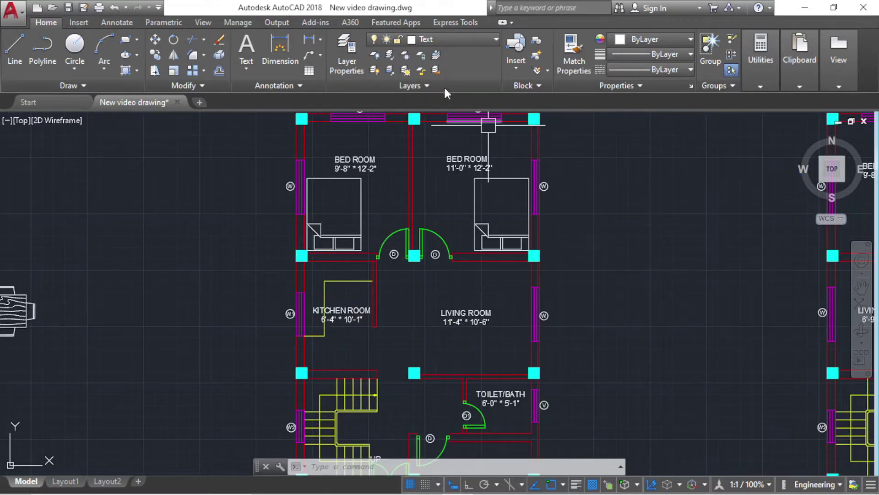
left_click(356, 52)
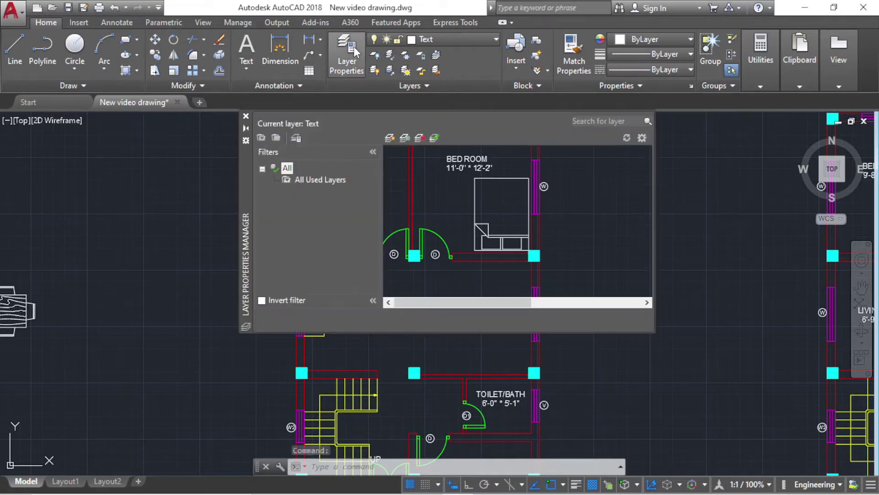
left_click(391, 137)
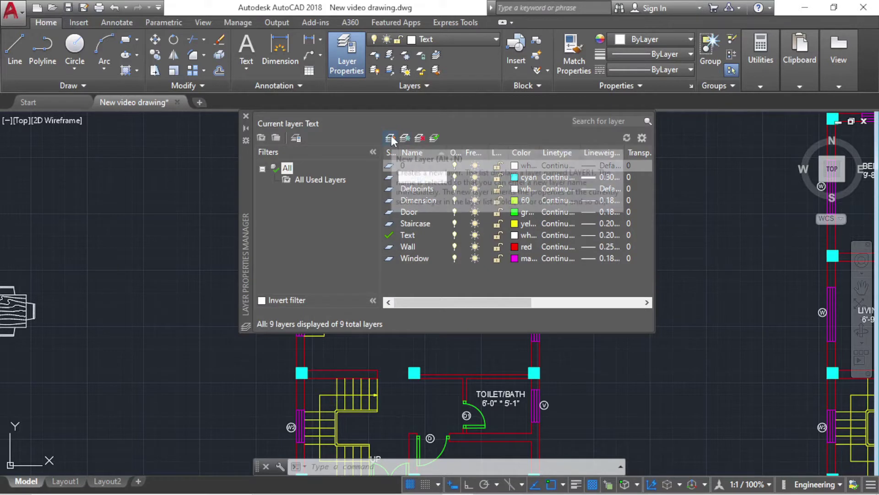
type("furniture")
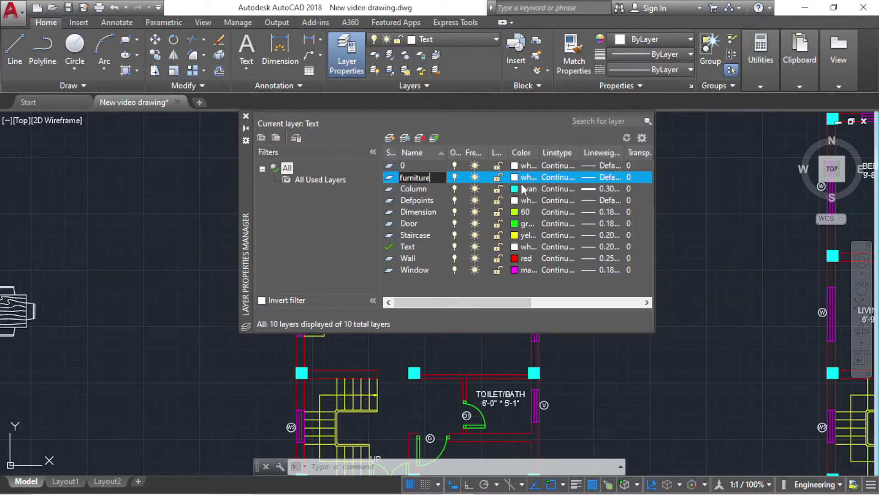
left_click(513, 177)
Set the furniture layer's colour to index 242 and close the manager.
left_click(513, 177)
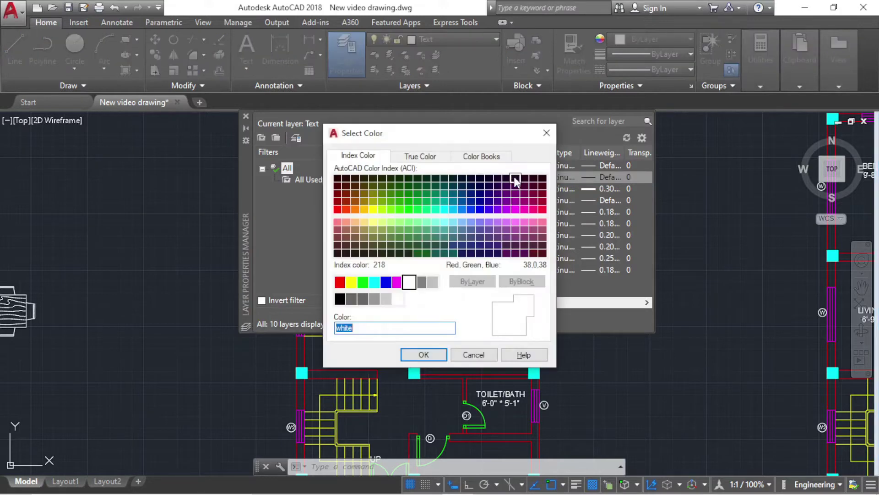
left_click(533, 253)
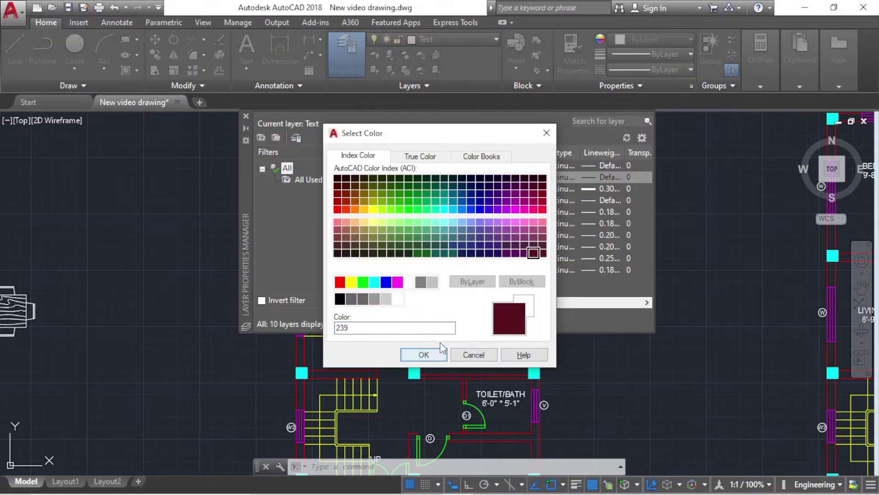
left_click(543, 206)
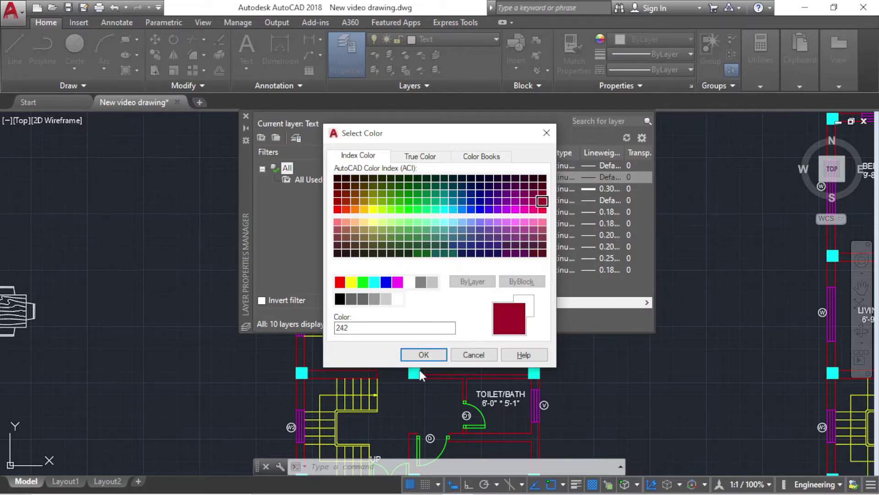
left_click(423, 354)
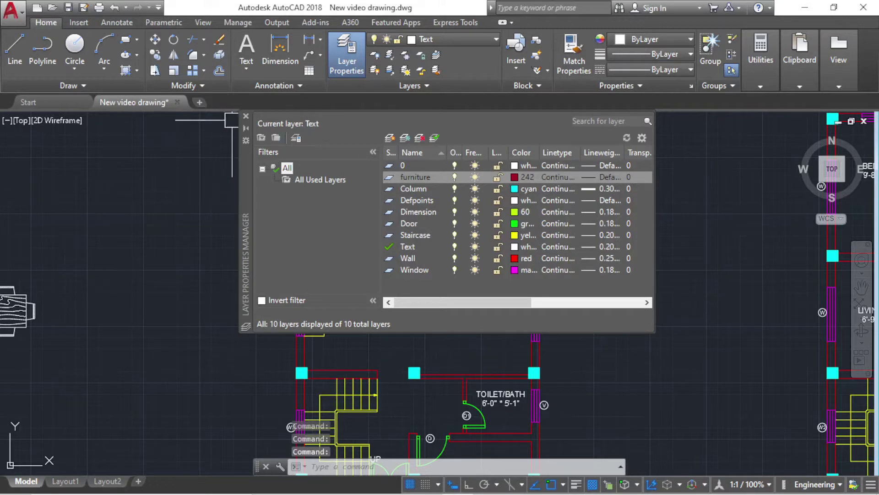
left_click(246, 116)
Move the selected queen bed onto the furniture layer, then deselect it.
left_click(361, 210)
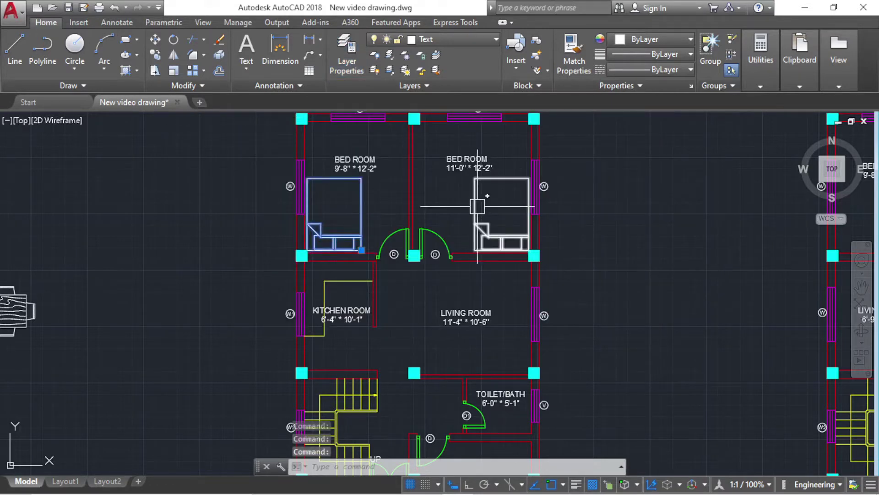
scroll(477, 206, "down", 5)
scroll(481, 256, "up", 3)
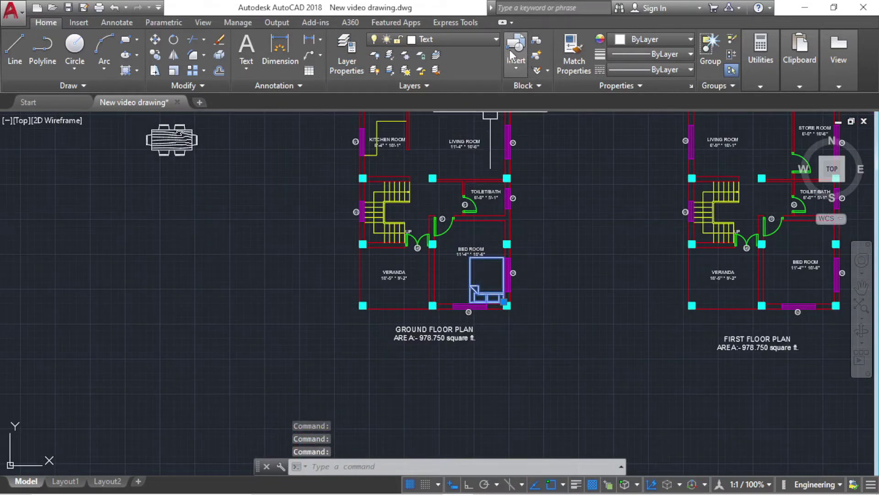
left_click(488, 41)
left_click(450, 138)
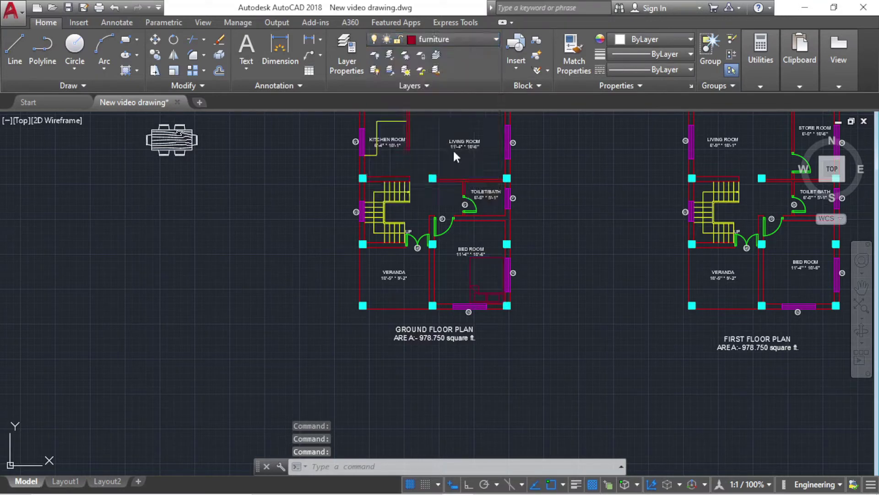
scroll(483, 238, "up", 4)
key("Escape")
key("Escape")
scroll(481, 237, "down", 2)
scroll(496, 318, "down", 2)
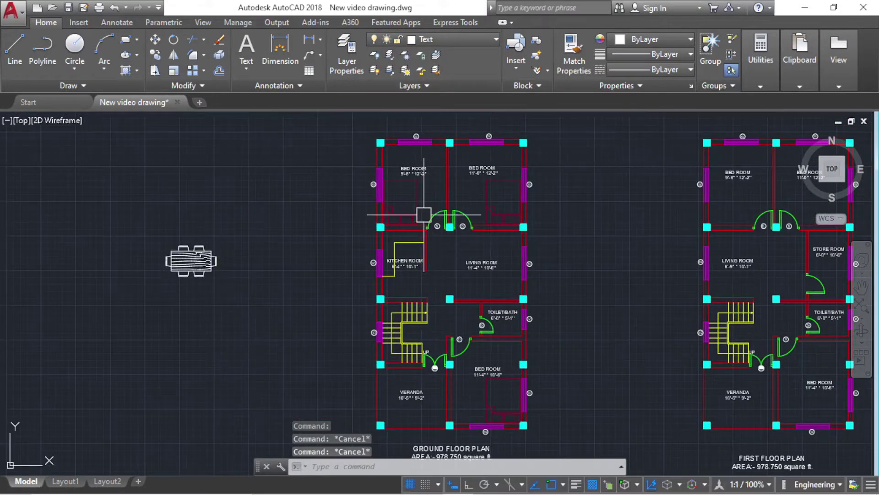
scroll(420, 216, "up", 5)
scroll(458, 238, "down", 4)
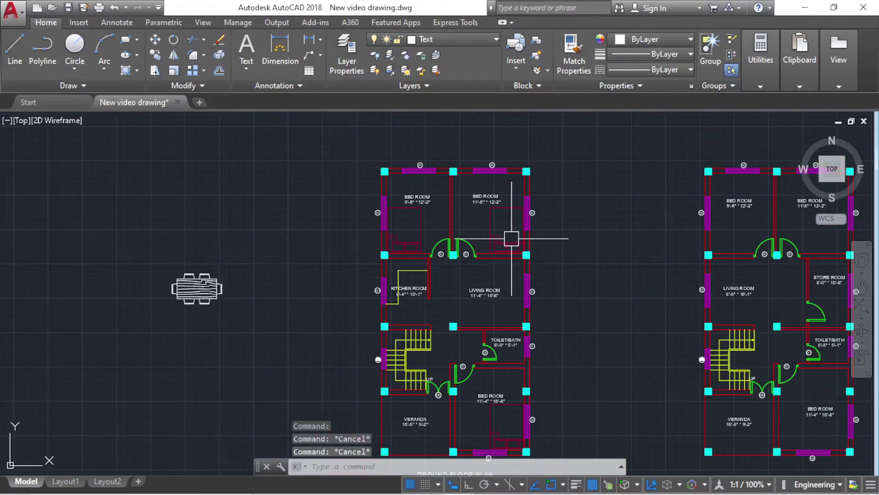
scroll(512, 243, "up", 4)
scroll(458, 316, "down", 4)
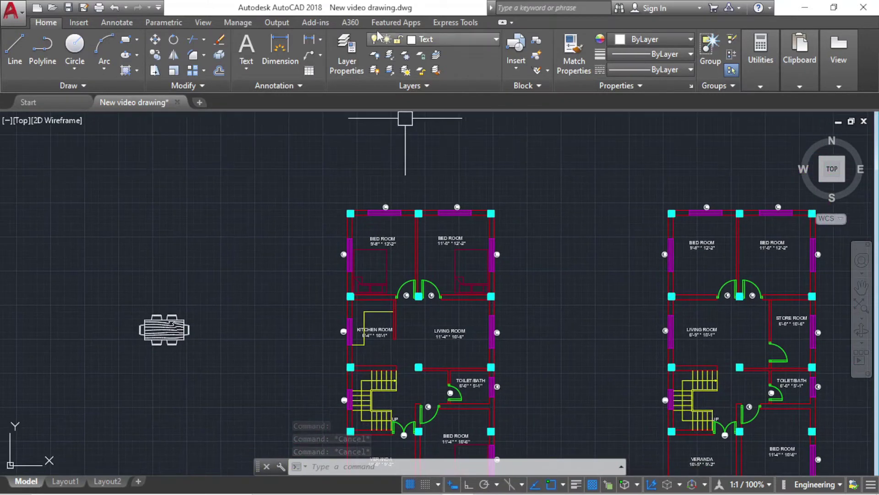
Reopen the layer manager and change the furniture layer colour to 231.
left_click(353, 51)
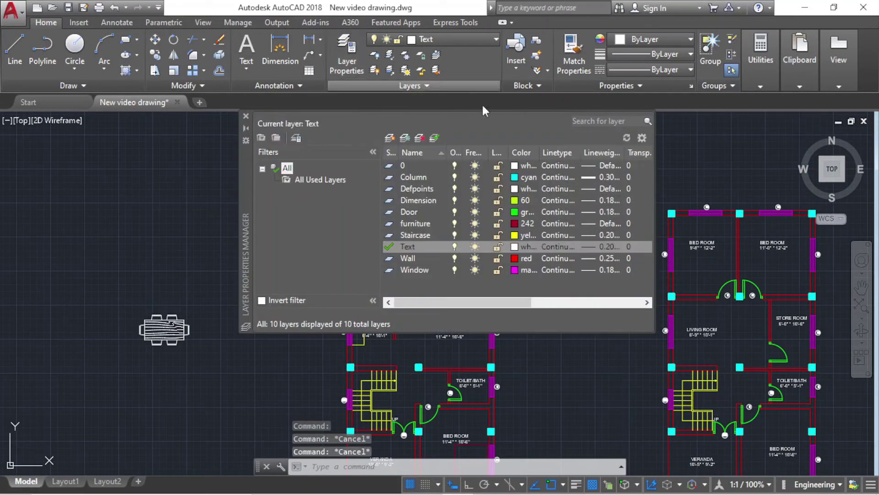
left_click(513, 223)
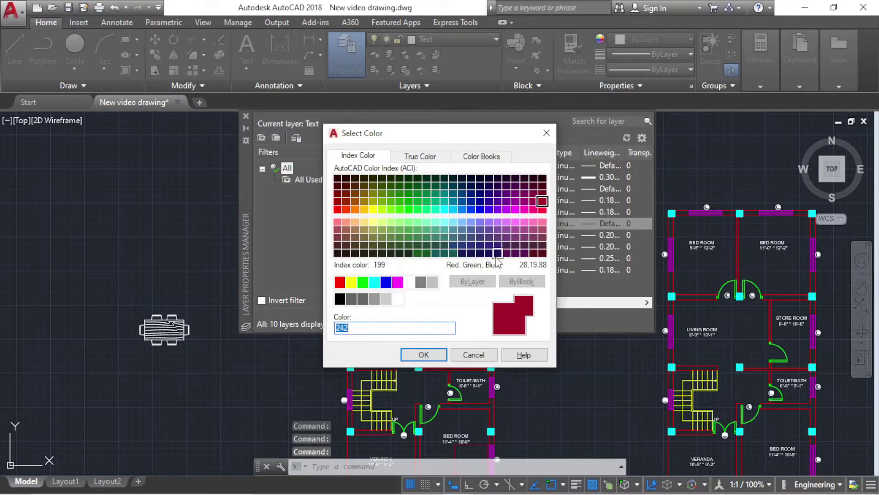
left_click(534, 222)
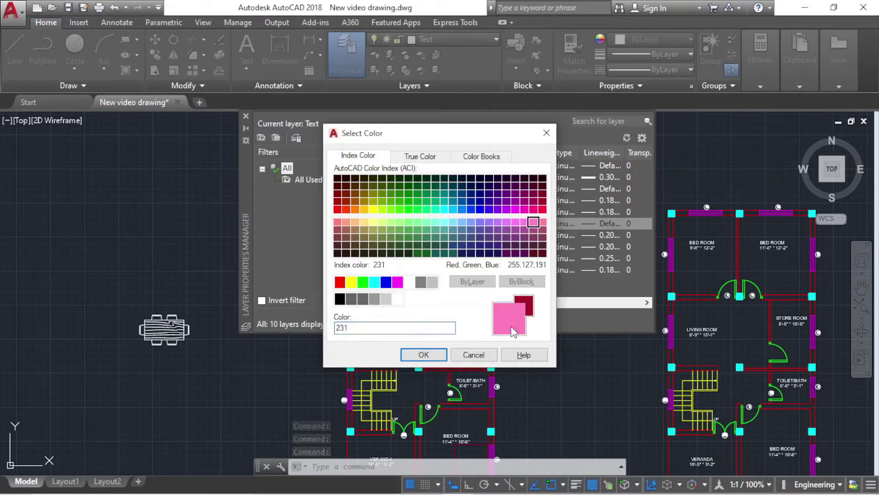
left_click(423, 355)
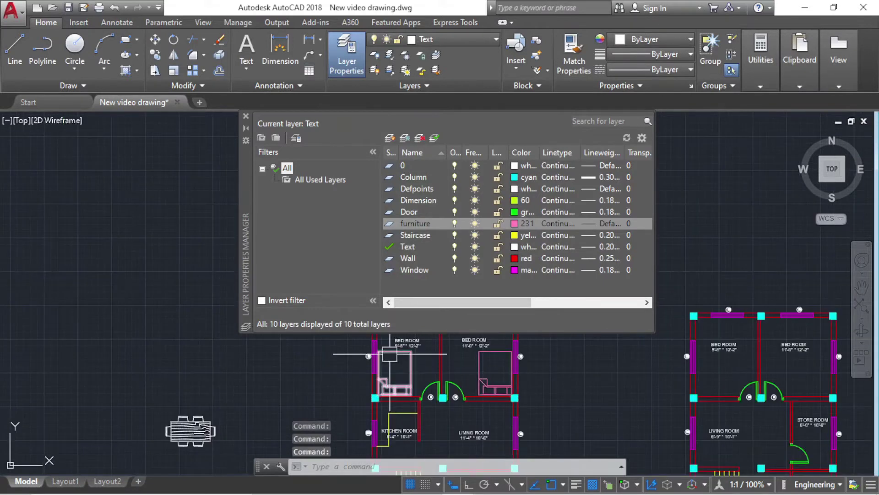
scroll(451, 363, "up", 3)
scroll(426, 370, "up", 3)
middle_click_drag(426, 370, 569, 383)
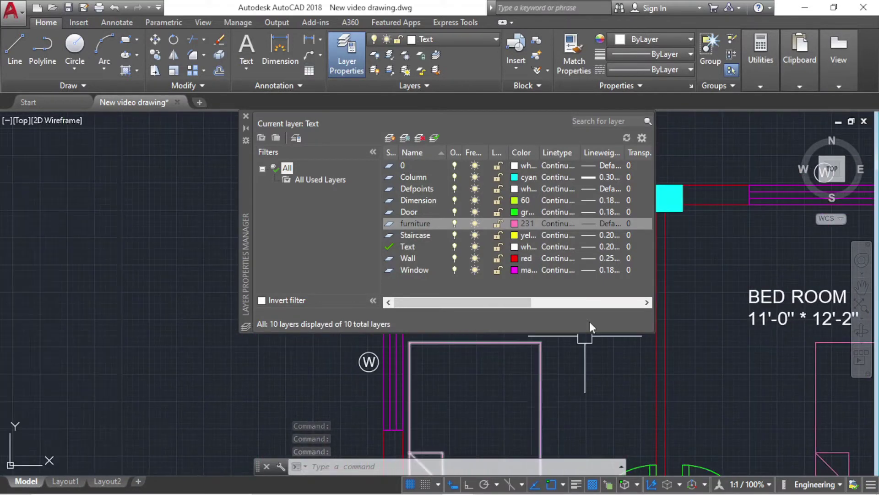
Change the furniture layer colour to 245, then close the layer manager.
left_click(515, 223)
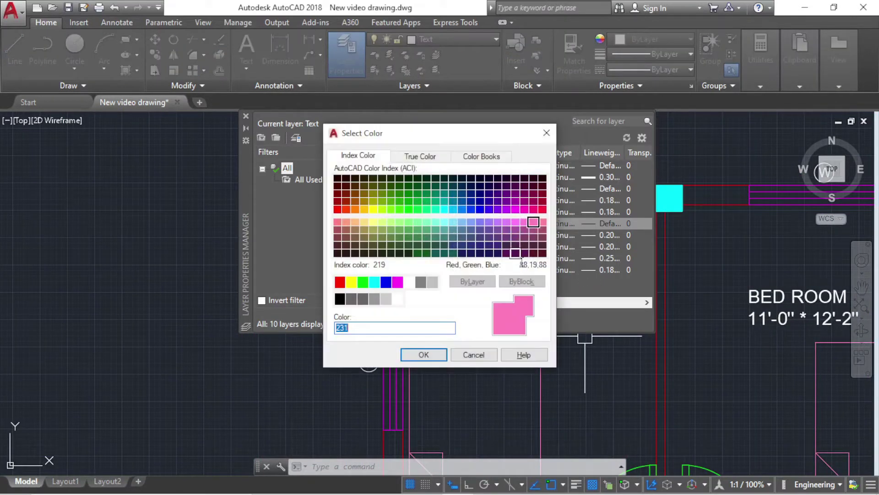
left_click(542, 240)
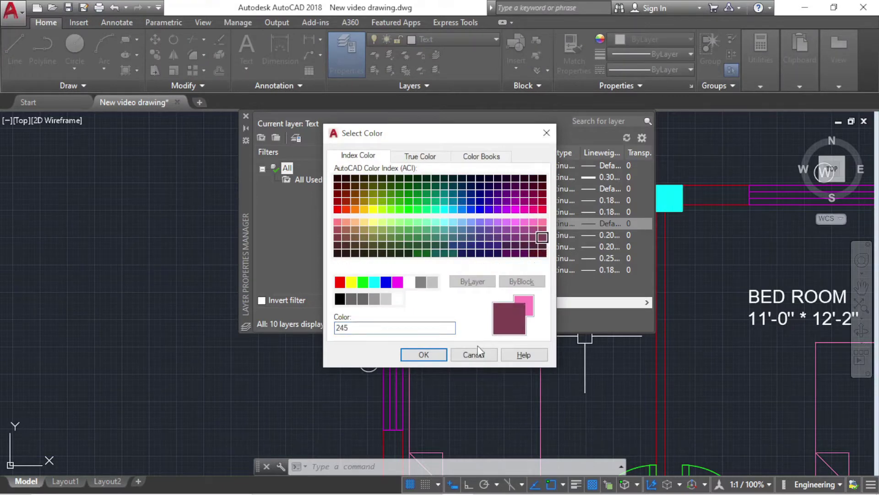
left_click(424, 355)
scroll(422, 354, "down", 4)
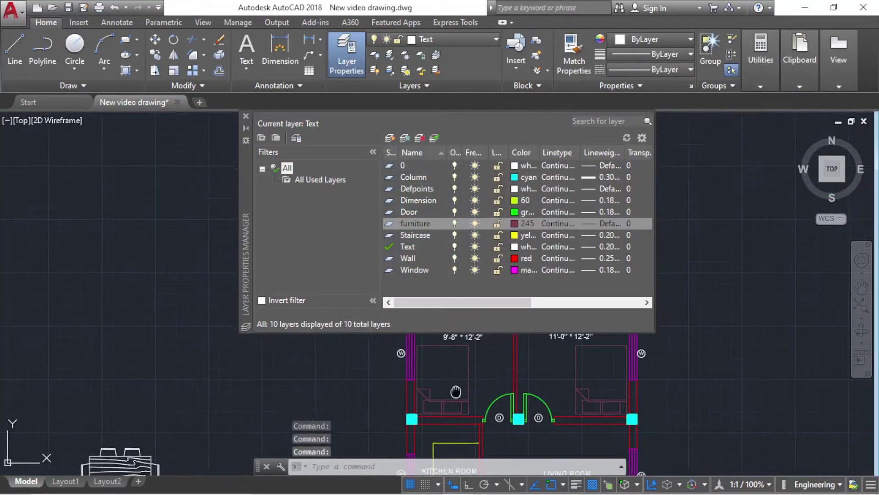
middle_click_drag(497, 370, 473, 348)
scroll(503, 394, "down", 3)
scroll(525, 421, "down", 2)
scroll(525, 422, "up", 1)
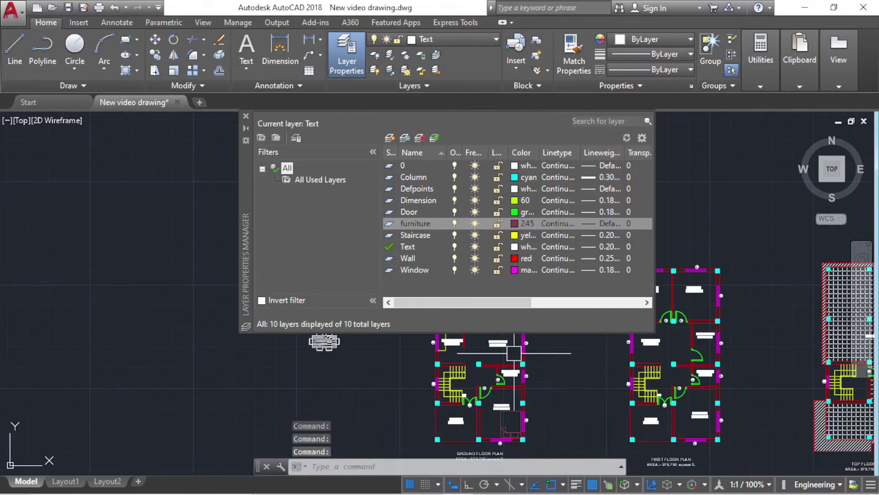
scroll(506, 438, "up", 5)
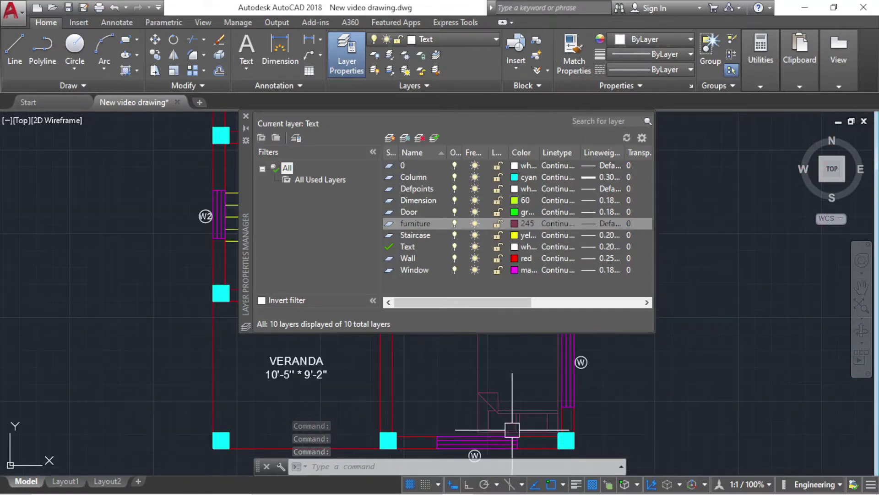
left_click(246, 116)
scroll(413, 366, "down", 2)
Select the dining table block and move it by its centre to a new spot.
scroll(526, 389, "down", 1)
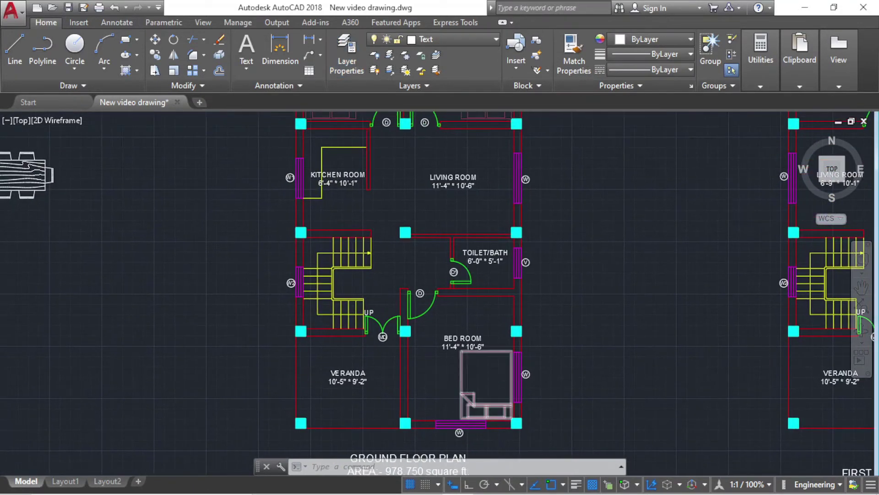
scroll(466, 374, "down", 2)
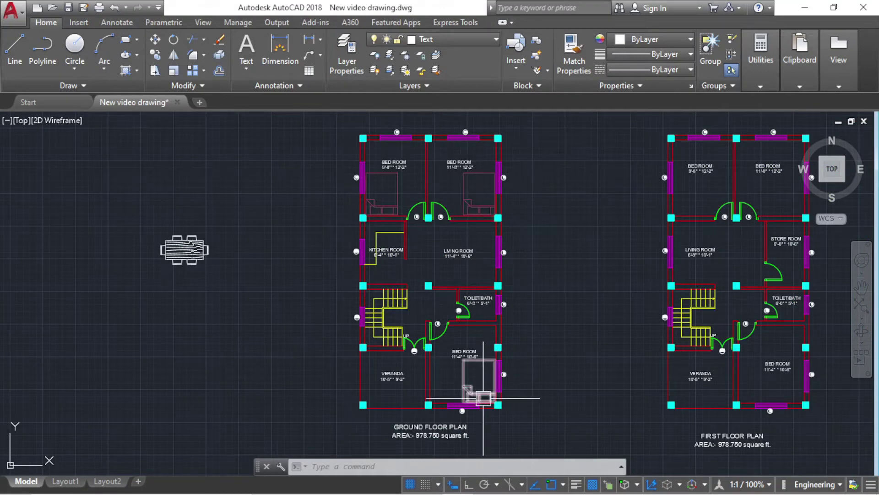
scroll(483, 398, "up", 2)
scroll(476, 363, "down", 2)
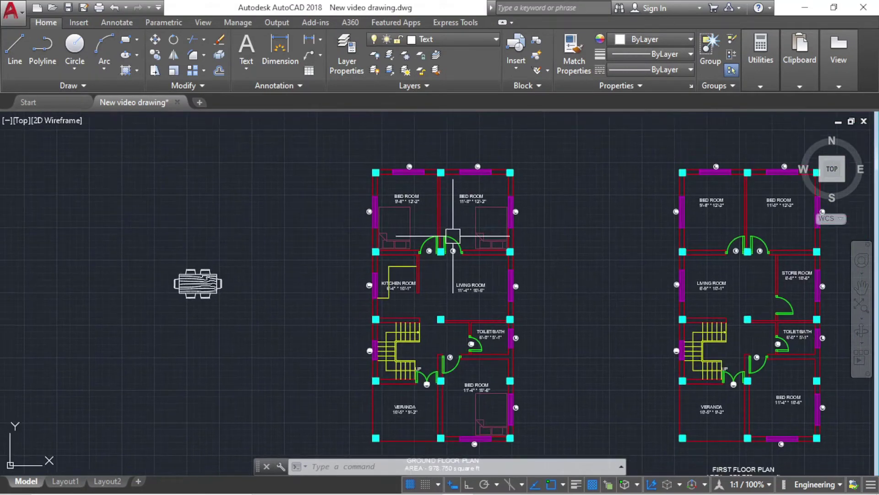
scroll(252, 318, "up", 2)
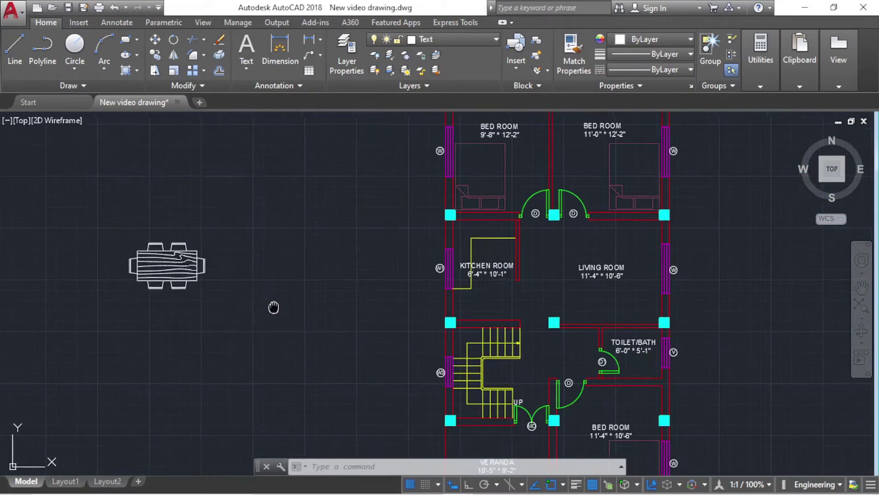
scroll(273, 306, "up", 1)
left_click_drag(319, 327, 170, 202)
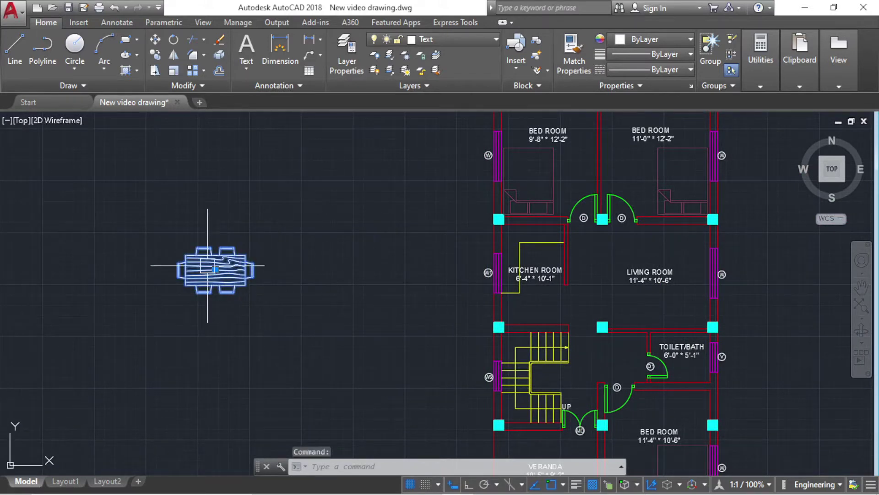
left_click(215, 269)
scroll(543, 321, "up", 4)
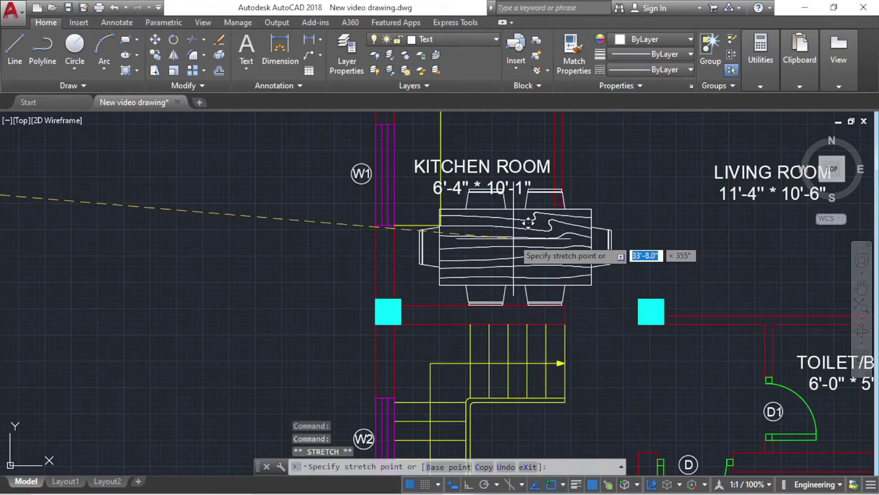
scroll(578, 253, "down", 4)
left_click(359, 253)
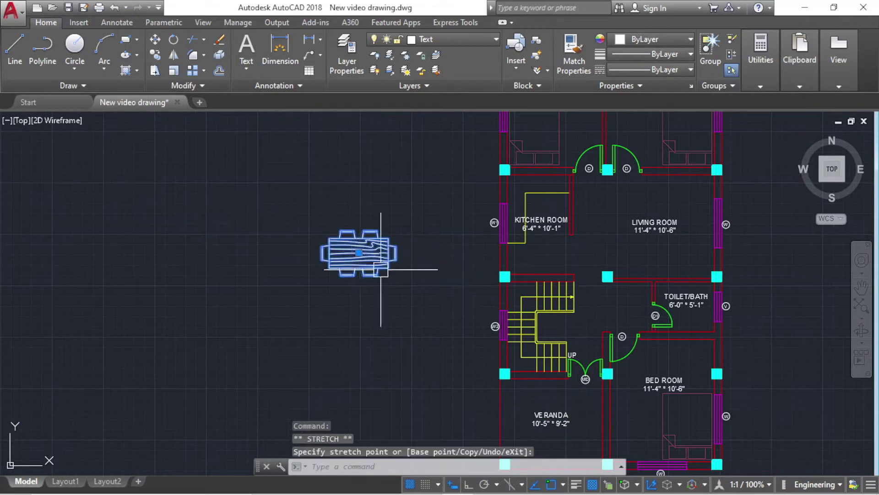
key("Escape")
key("Escape")
Scale the dining table by 0.5 from its corner.
left_click(360, 253)
type("sc")
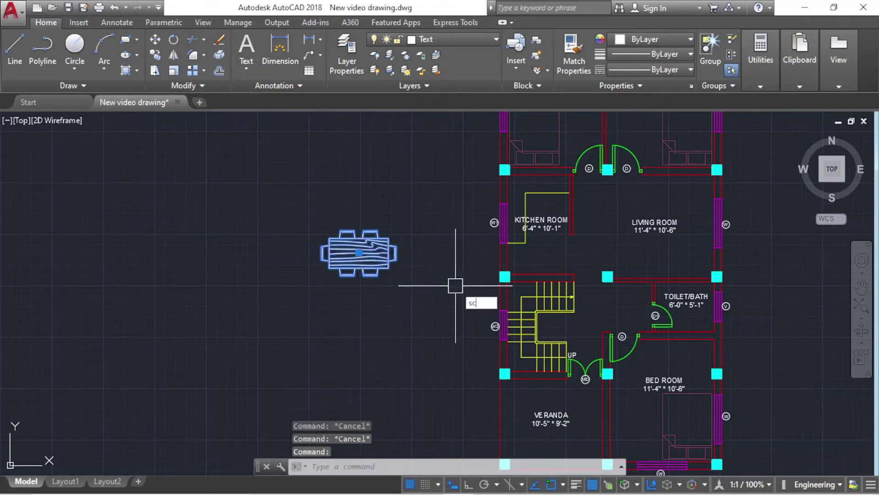
key("Return")
left_click(338, 270)
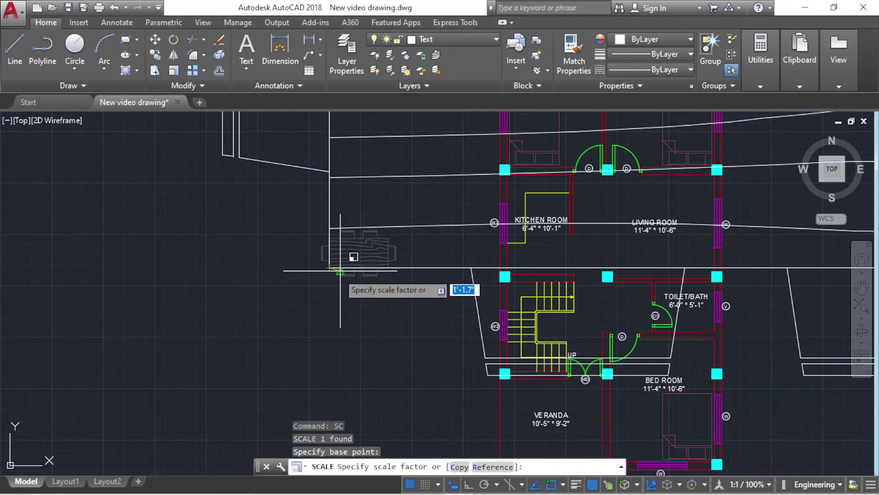
type("0.5")
key("Return")
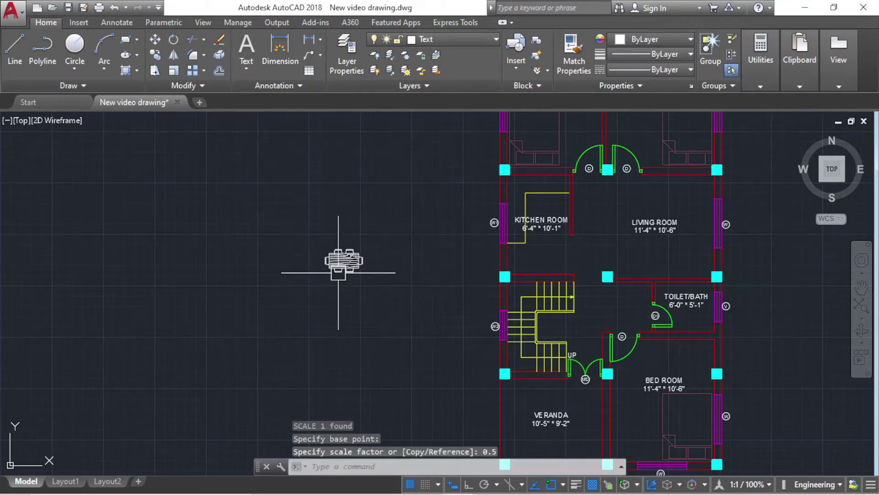
Drag the table's centre grip to place it inside the kitchen room.
scroll(345, 254, "up", 2)
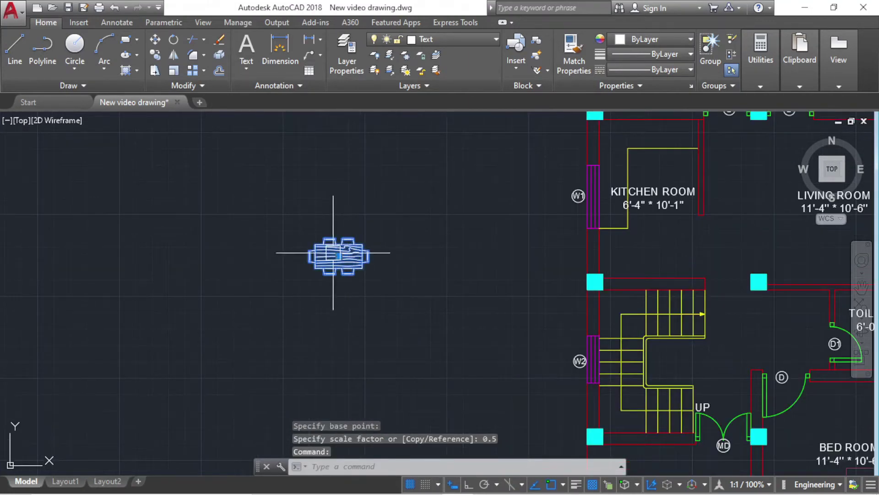
left_click(338, 255)
scroll(715, 247, "up", 3)
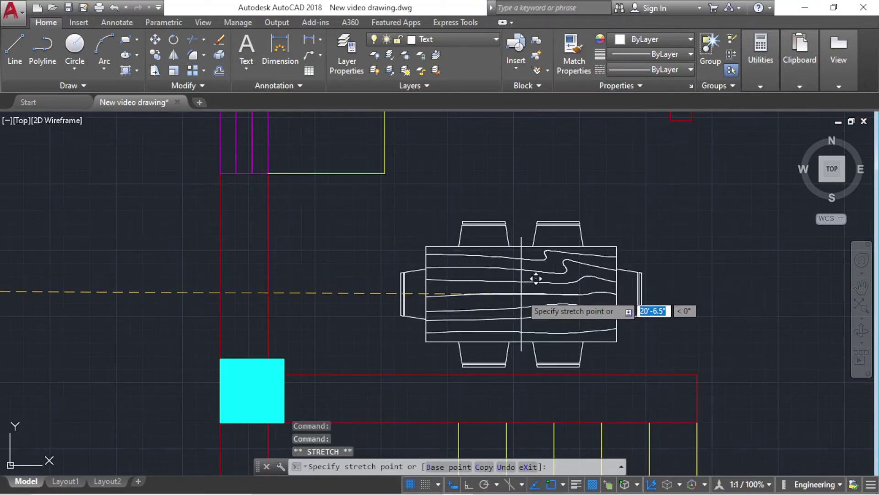
left_click(521, 294)
scroll(521, 294, "down", 5)
key("Escape")
key("Escape")
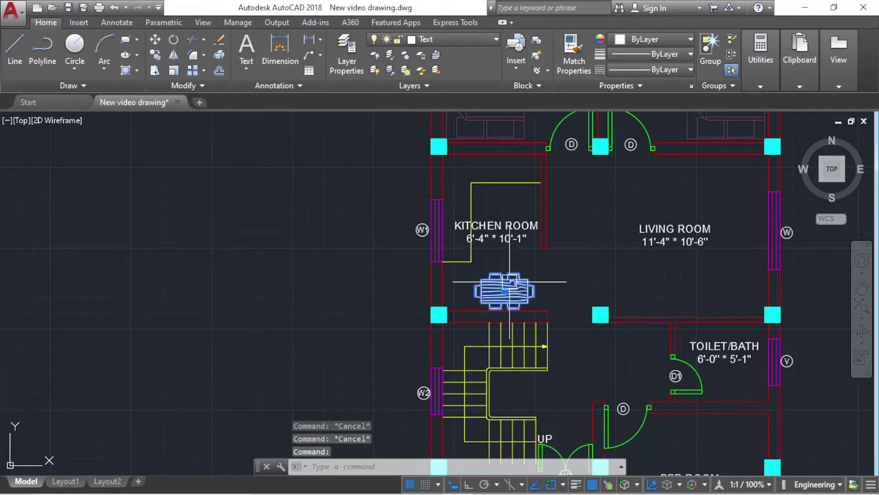
Put the dining table on the furniture layer.
left_click(472, 40)
left_click(443, 136)
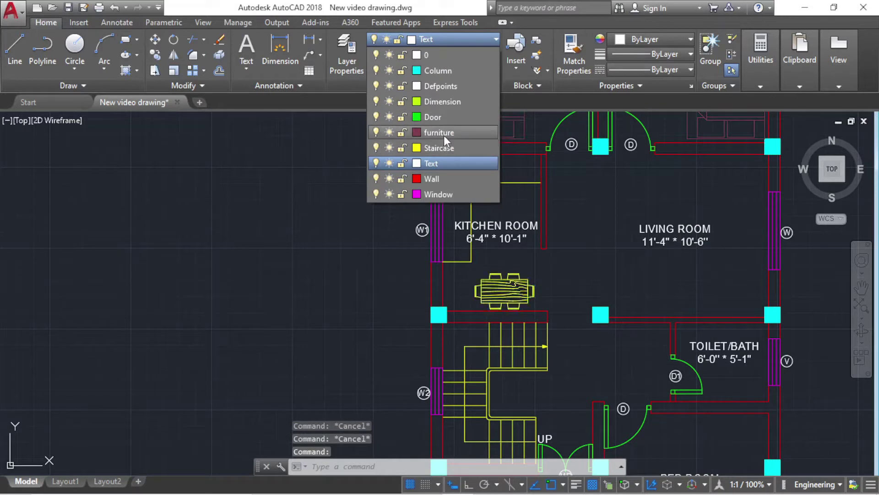
key("Escape")
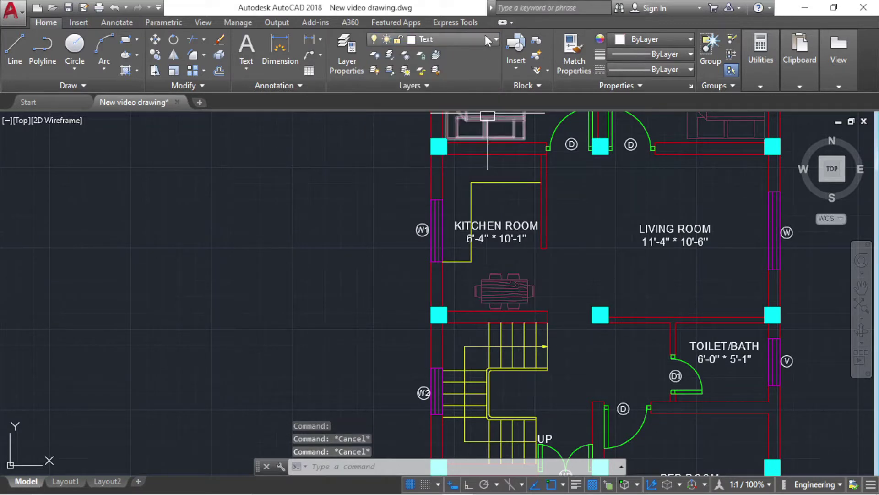
Make furniture the current layer and zoom in on the kitchen.
left_click(484, 38)
left_click(441, 136)
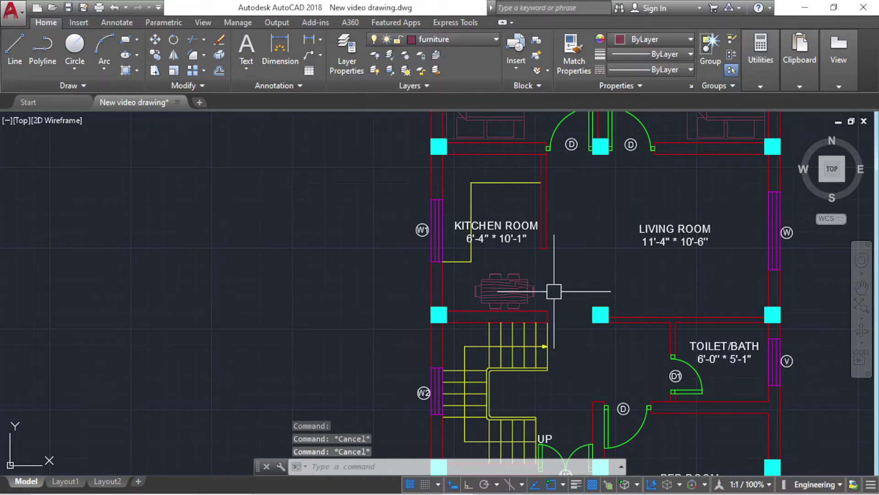
scroll(506, 178, "down", 8)
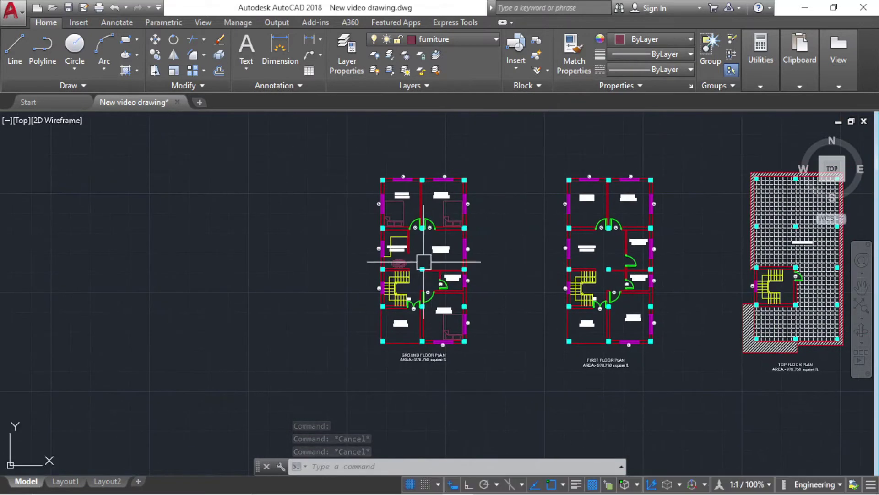
scroll(458, 266, "up", 2)
scroll(403, 261, "up", 2)
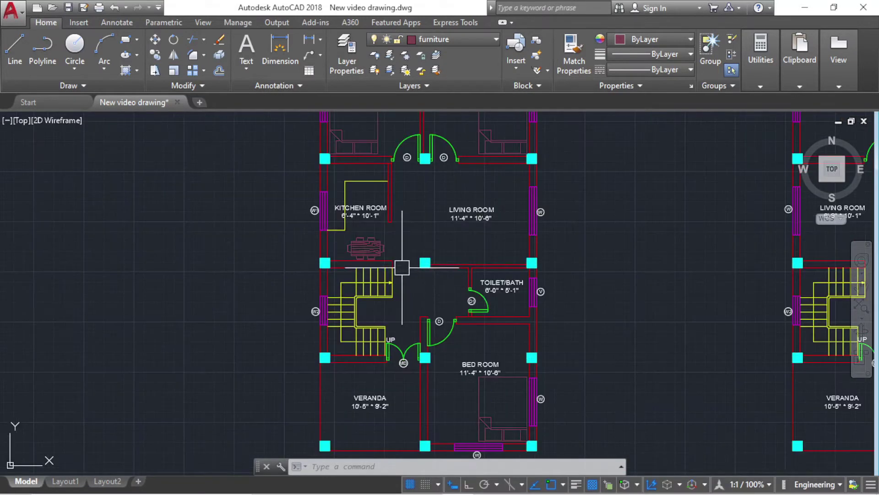
scroll(382, 284, "up", 2)
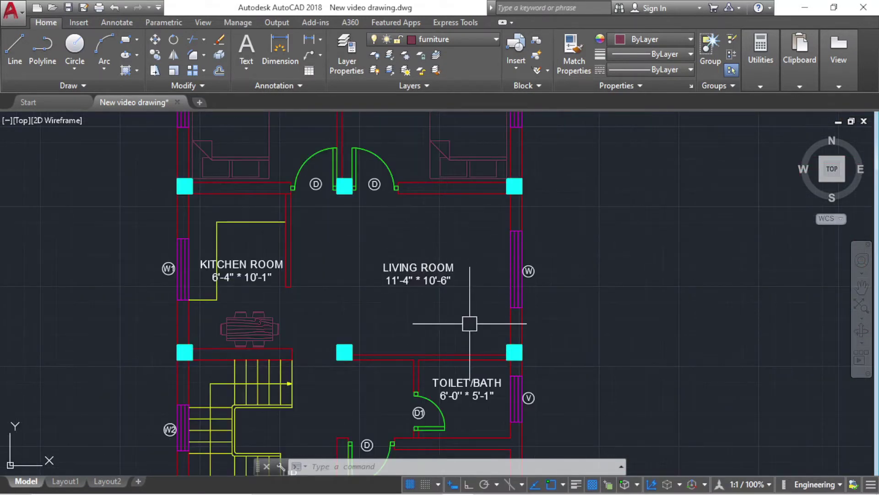
scroll(469, 319, "up", 2)
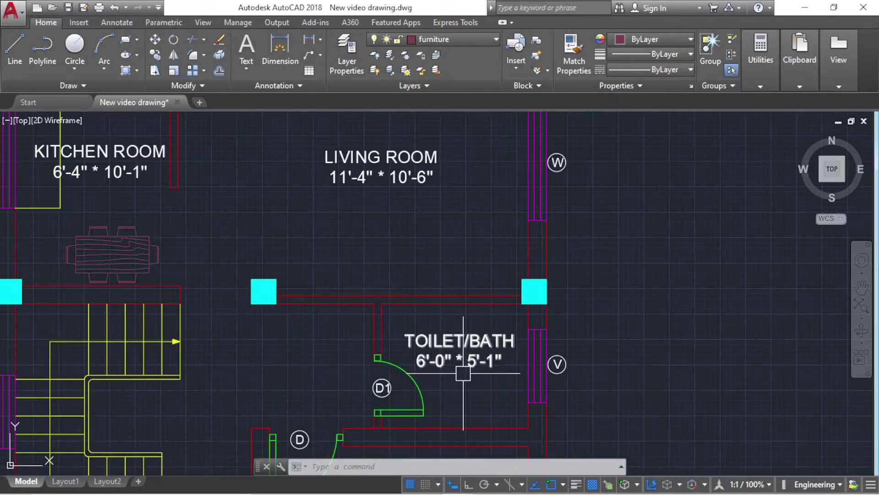
scroll(420, 403, "down", 2)
scroll(424, 348, "down", 2)
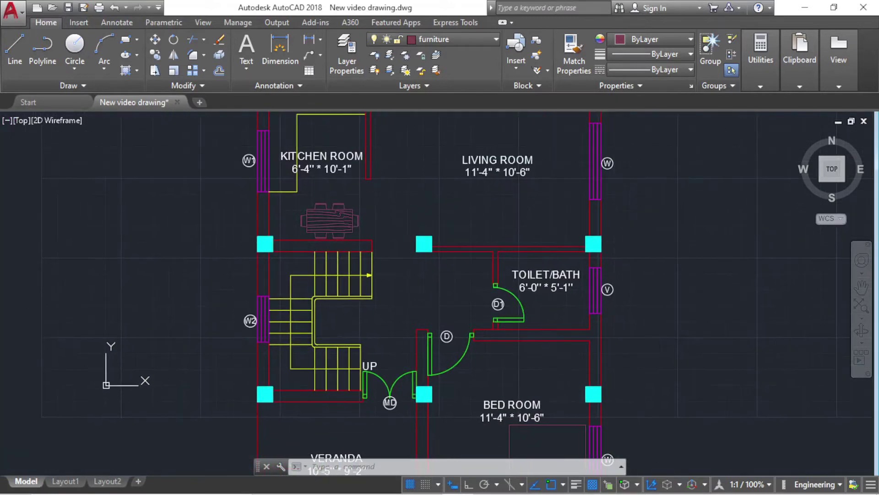
scroll(416, 306, "down", 1)
scroll(414, 302, "down", 1)
scroll(376, 297, "up", 3)
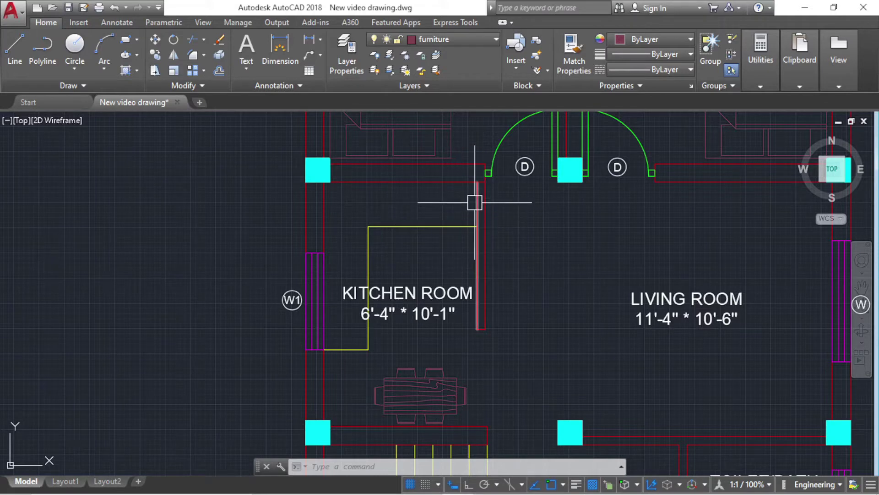
scroll(471, 314, "down", 2)
middle_click_drag(471, 315, 421, 342)
left_click(430, 483)
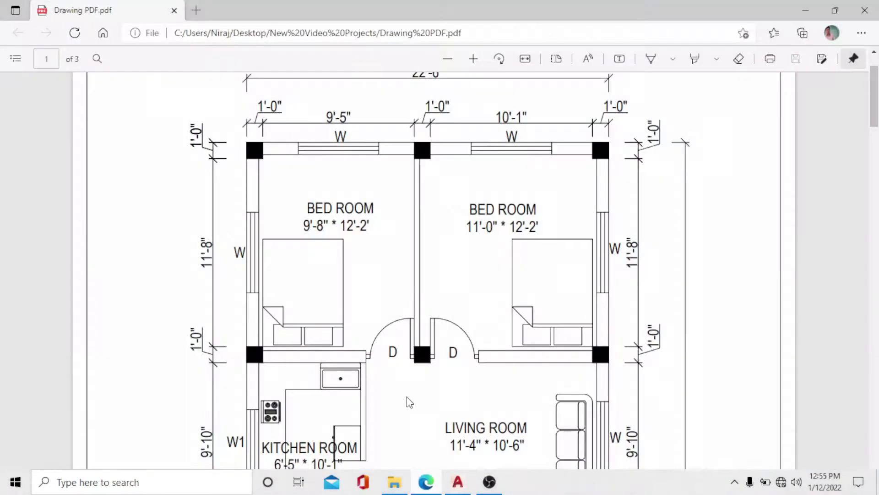
scroll(394, 320, "down", 5)
scroll(386, 292, "down", 4)
scroll(386, 292, "up", 5)
scroll(386, 291, "up", 1)
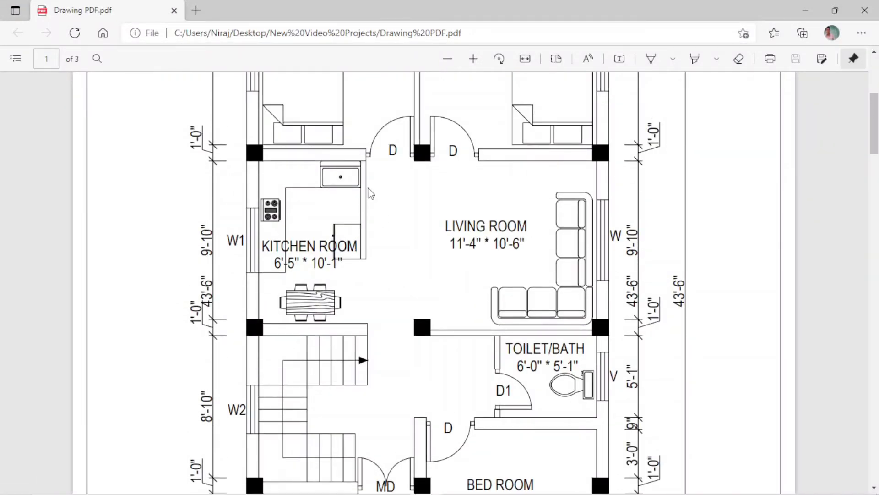
left_click(804, 10)
Open DesignCenter, browse to Kitchens.dwg's blocks and preview Range-Oven - 30 in top.
scroll(372, 284, "down", 5)
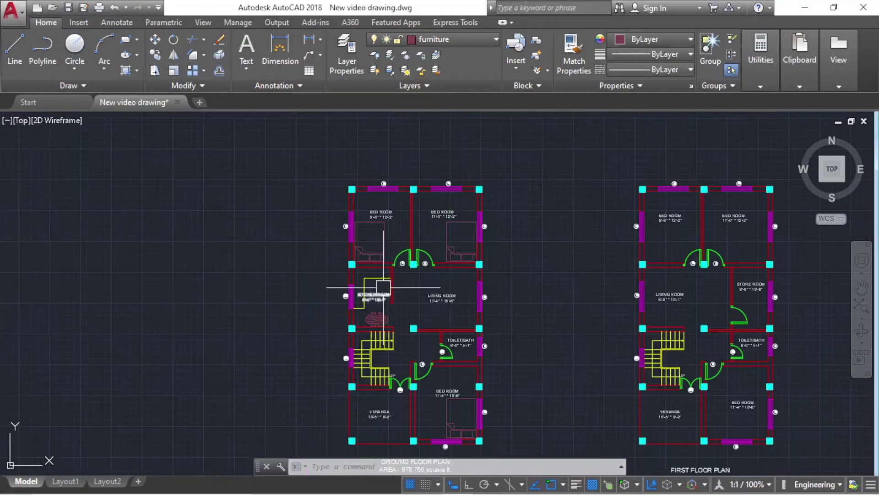
middle_click_drag(373, 284, 318, 283)
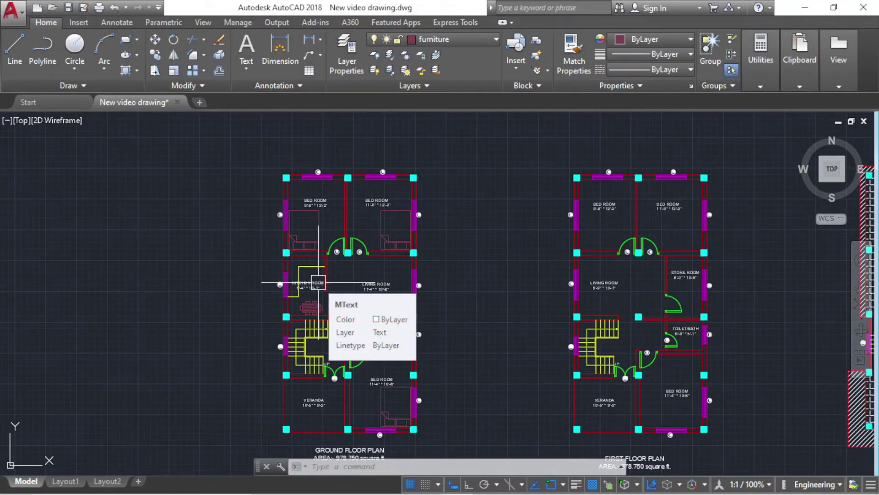
key("ctrl+2")
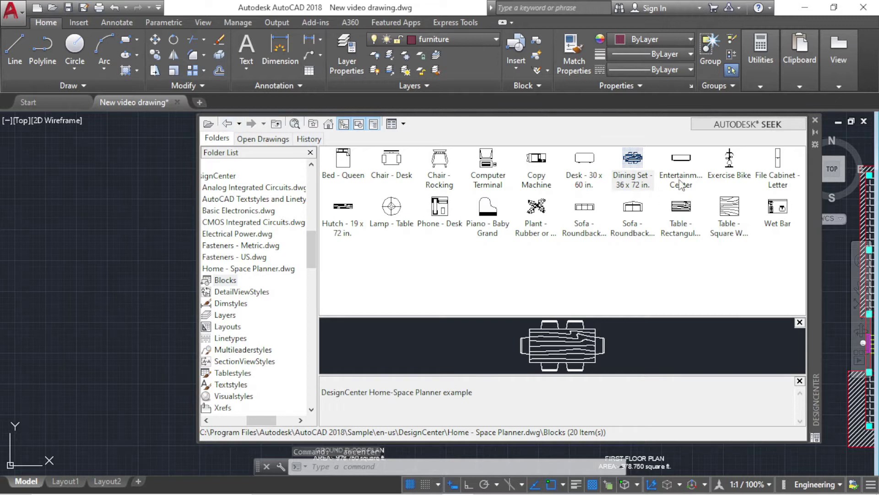
left_click(229, 124)
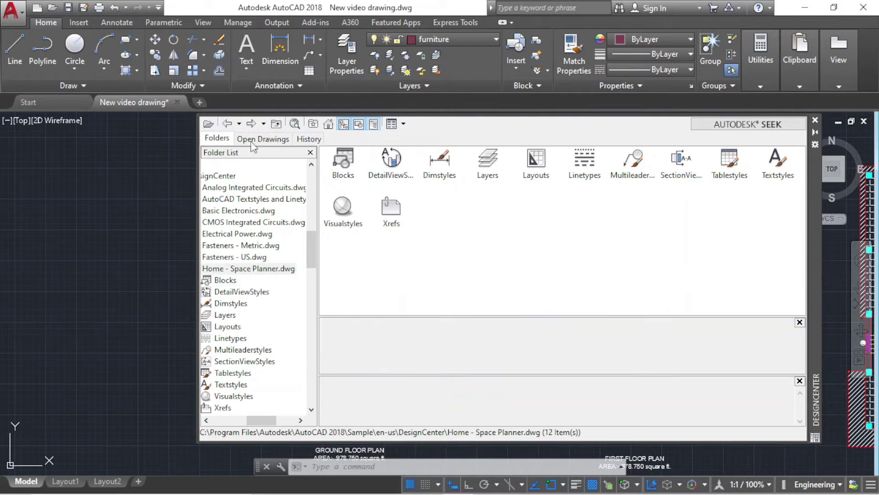
left_click(226, 125)
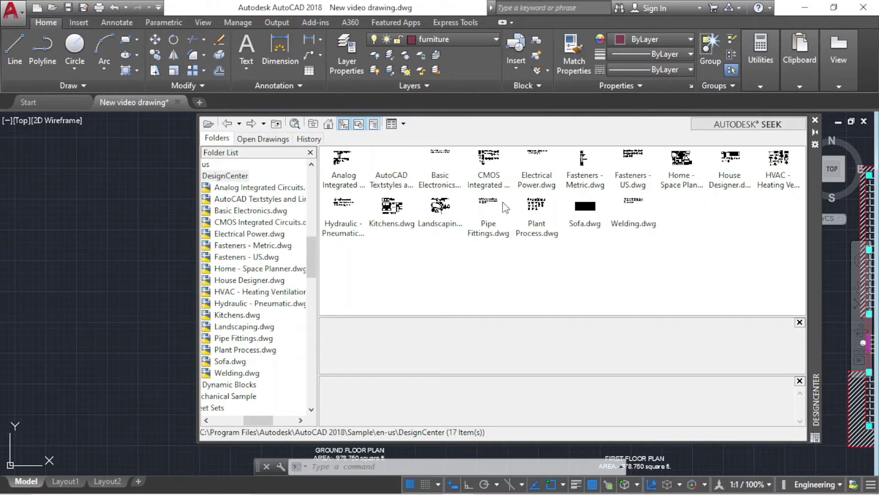
double_click(400, 209)
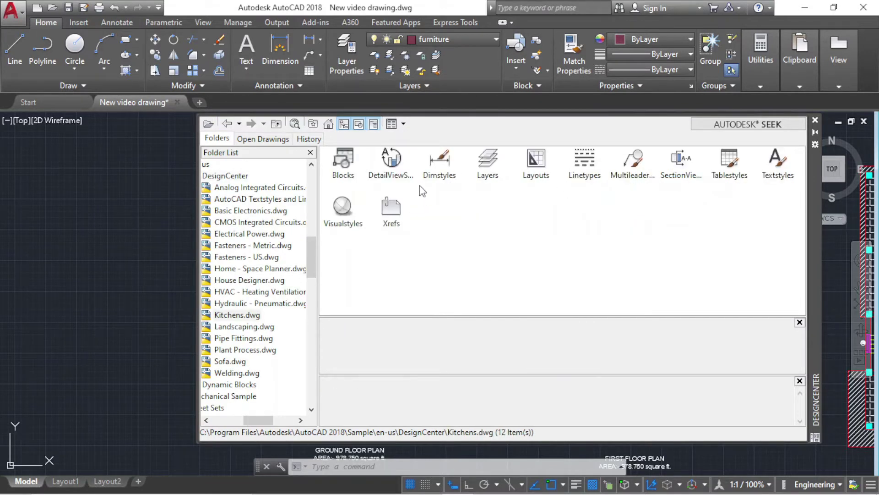
double_click(342, 161)
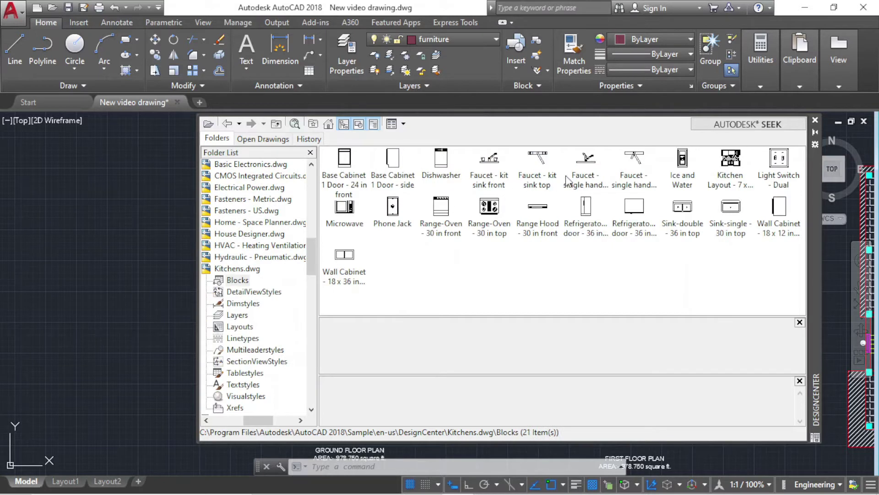
left_click(489, 215)
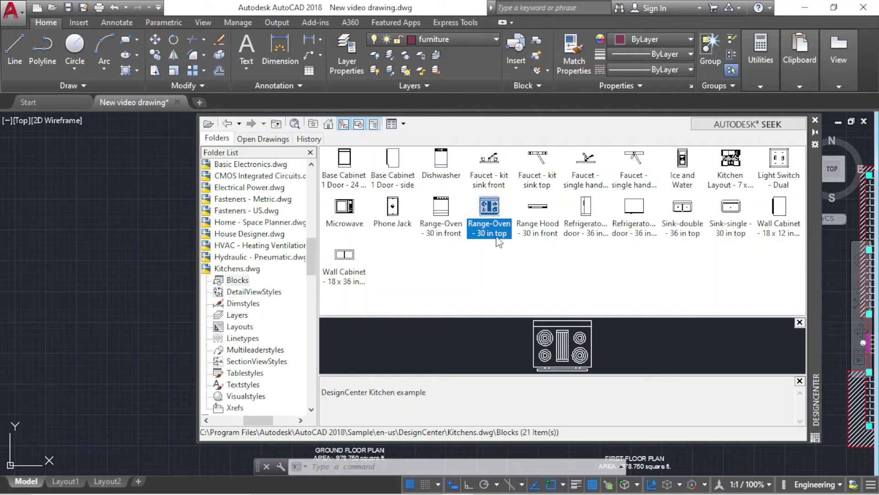
Insert the Range-Oven - 30 in top block beside the floor plan.
double_click(489, 208)
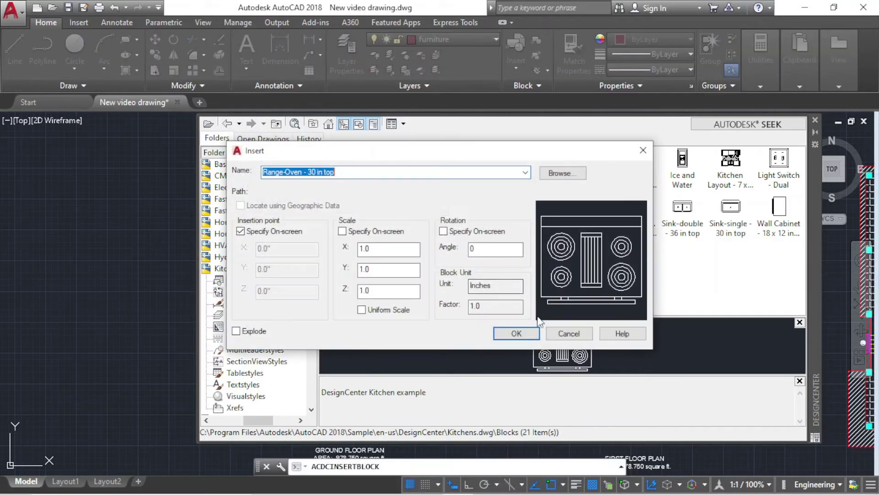
left_click(516, 334)
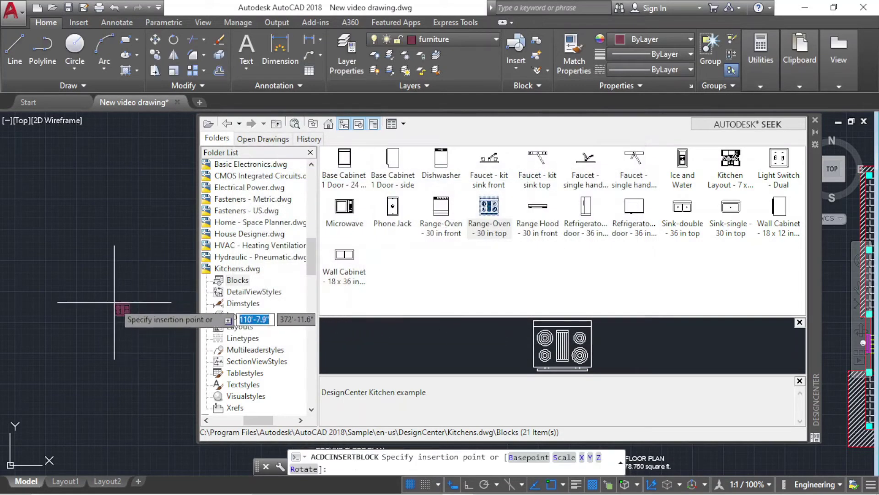
scroll(138, 304, "up", 5)
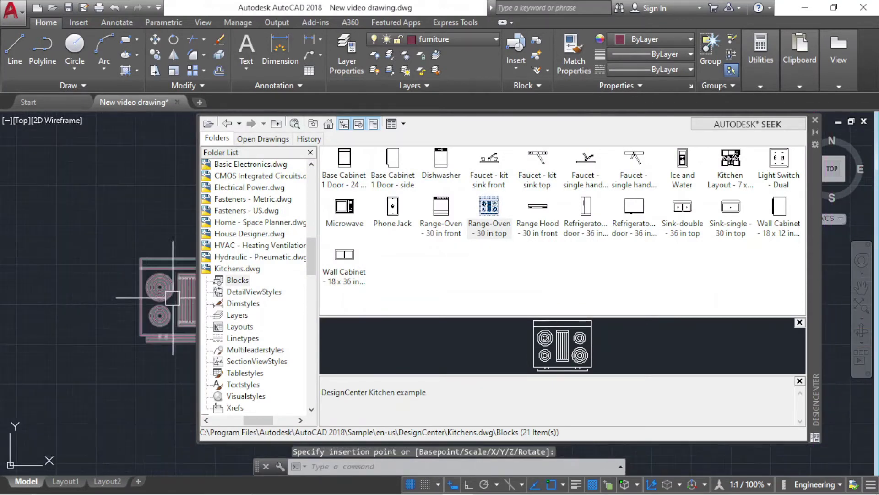
scroll(124, 289, "down", 2)
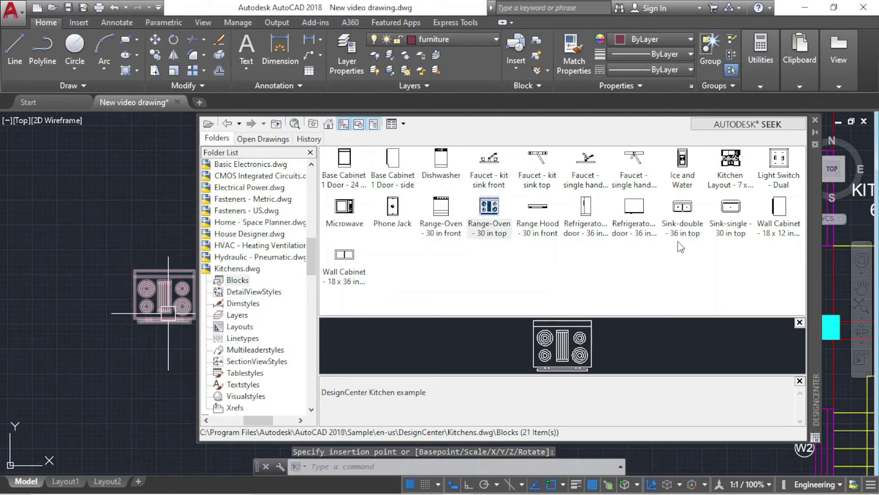
scroll(124, 303, "down", 3)
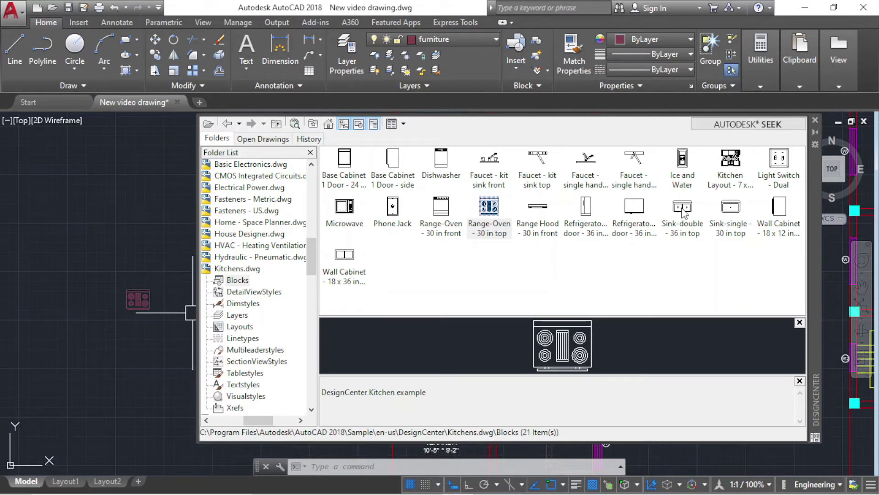
Insert the Sink-single - 30 in top block from Kitchens.dwg.
left_click(695, 211)
left_click(739, 213)
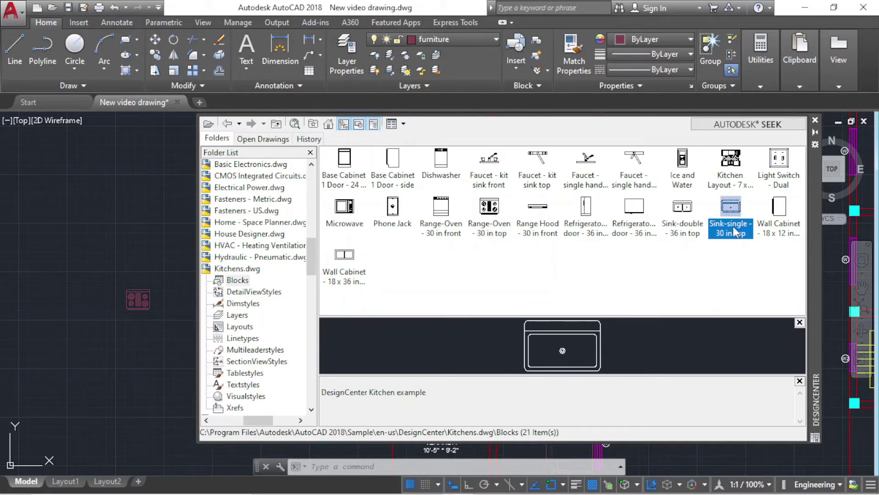
double_click(738, 208)
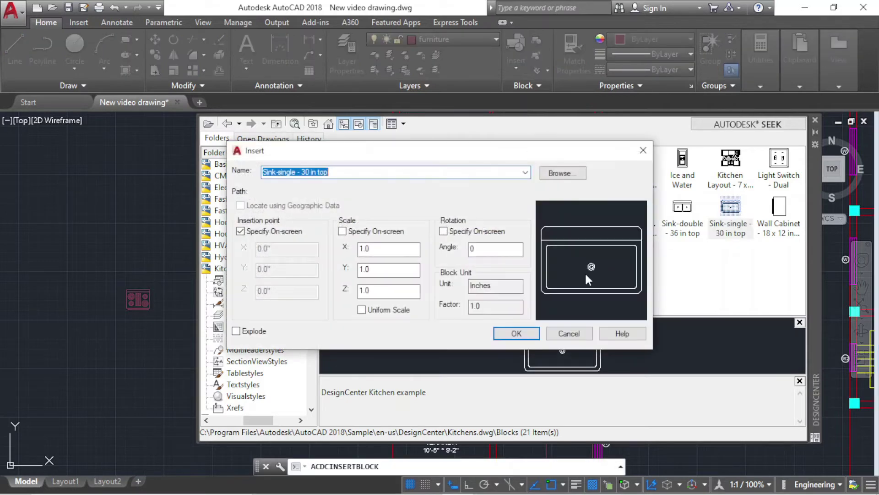
left_click(516, 333)
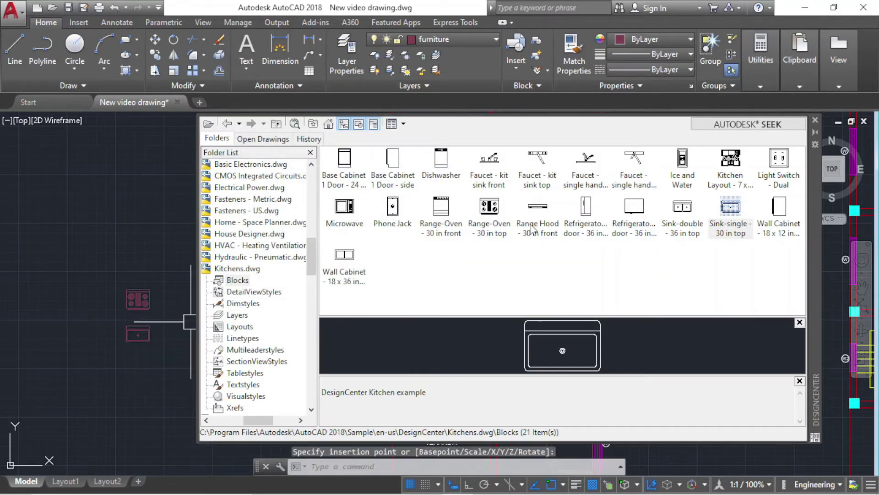
Place the two-door refrigerator above the oven and close DesignCenter.
left_click(641, 219)
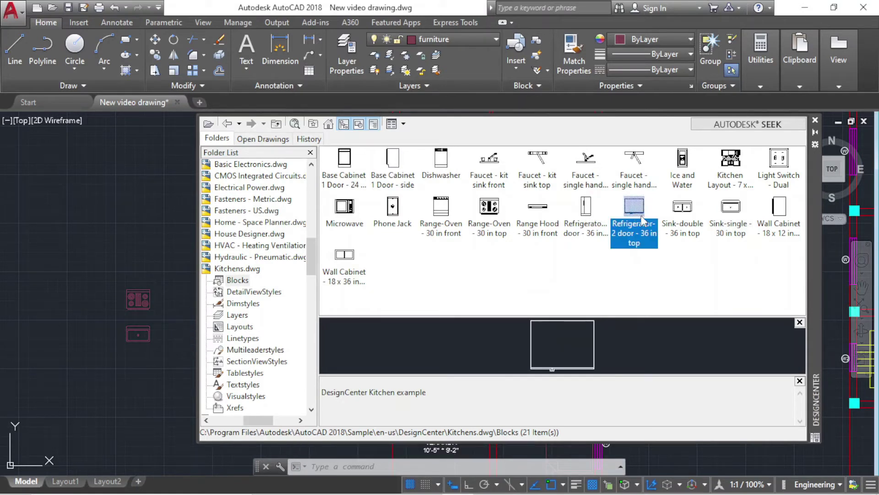
double_click(641, 220)
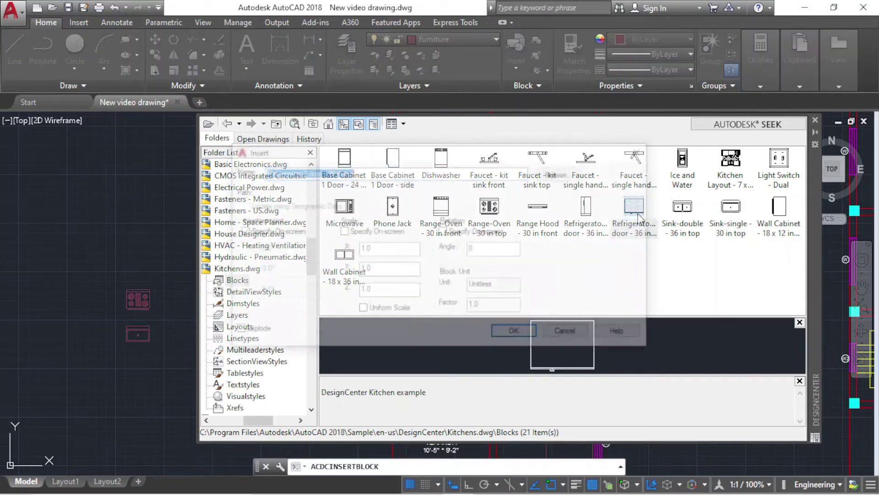
left_click(516, 334)
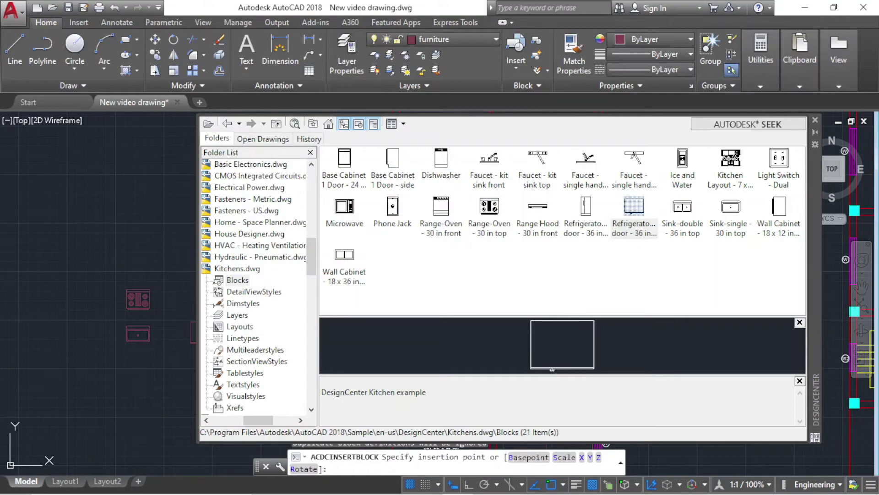
left_click(126, 250)
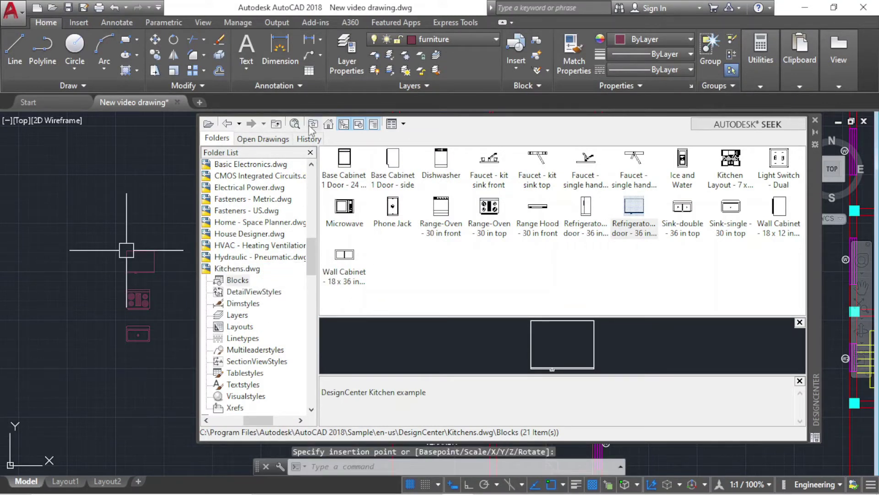
left_click(815, 120)
scroll(138, 328, "up", 2)
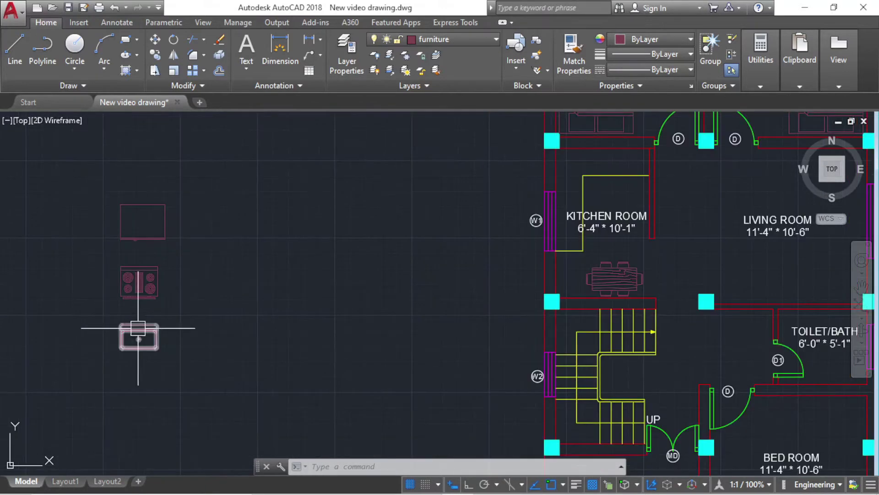
left_click(137, 328)
Drag the single sink by its base grip up against the kitchen's top wall.
scroll(138, 316, "up", 2)
left_click(138, 314)
scroll(69, 323, "down", 4)
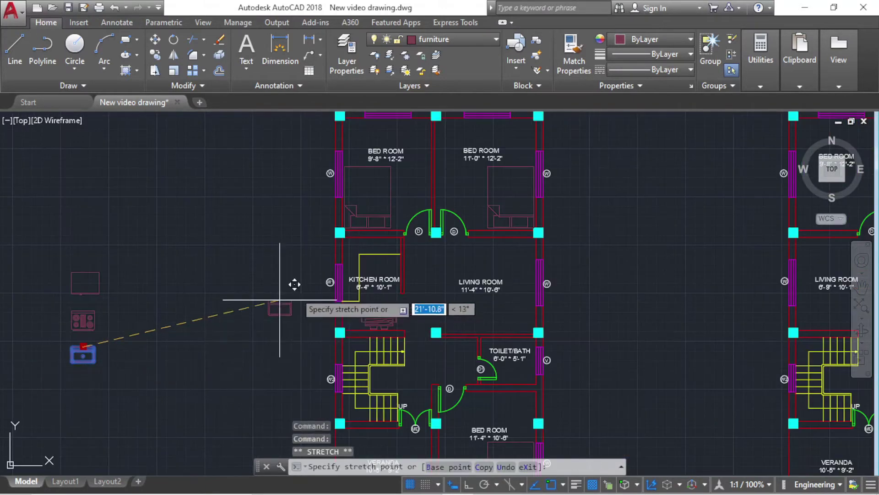
scroll(412, 238, "up", 3)
scroll(370, 202, "up", 2)
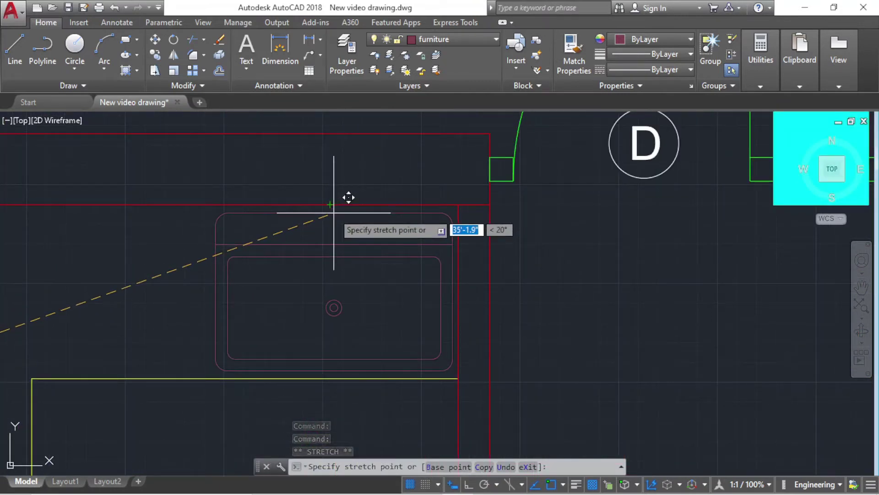
key("Escape")
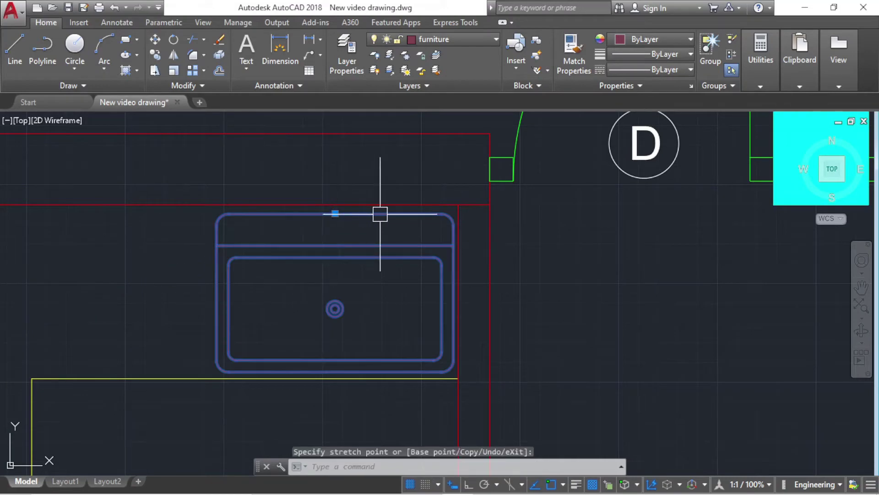
key("Escape")
scroll(404, 220, "down", 8)
mouse_move(396, 270)
middle_mouse_down()
mouse_move(404, 279)
mouse_move(484, 255)
middle_mouse_up()
scroll(514, 232, "up", 2)
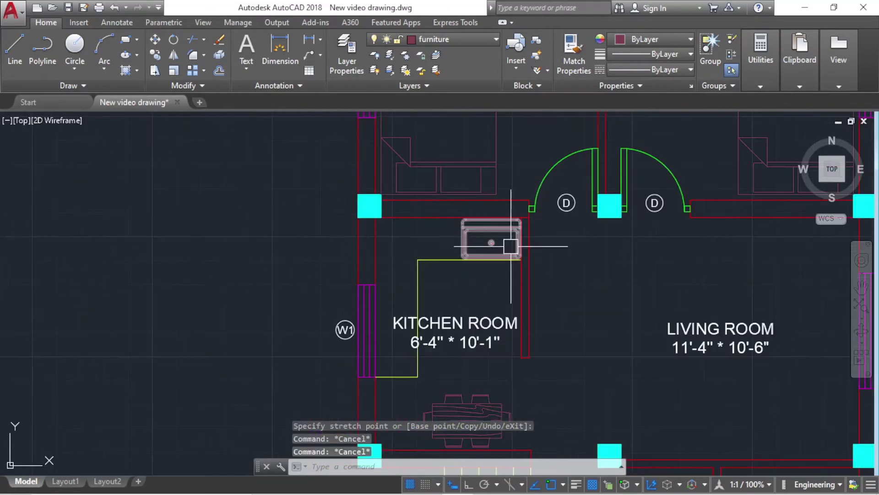
scroll(344, 294, "down", 5)
scroll(208, 320, "up", 2)
Select the range oven and start the Scale command on it.
left_click(197, 318)
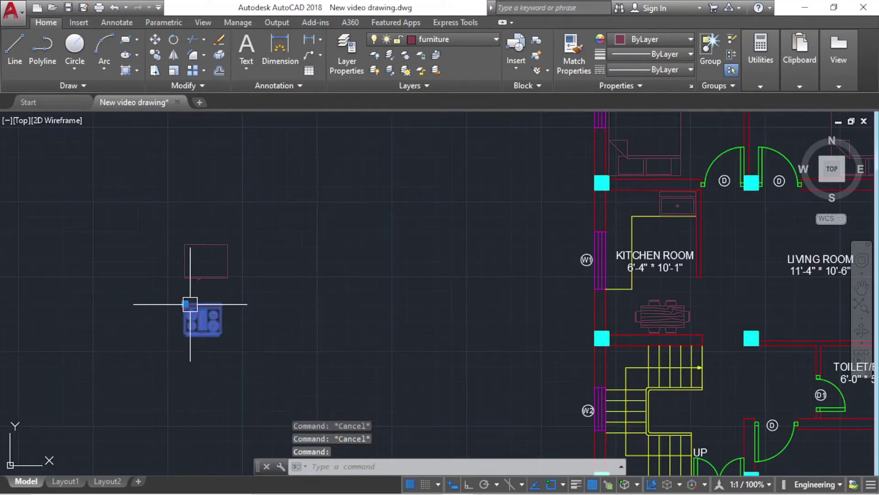
left_click(185, 304)
scroll(491, 197, "down", 2)
scroll(596, 180, "up", 5)
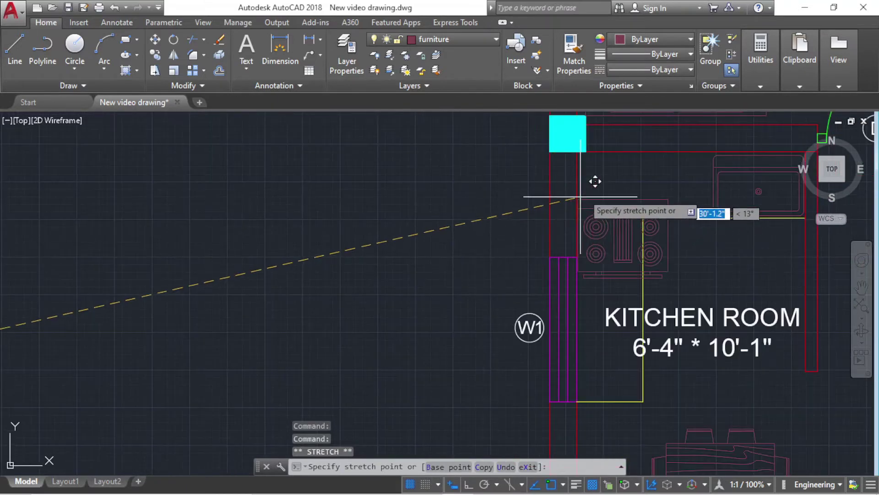
scroll(617, 142, "up", 2)
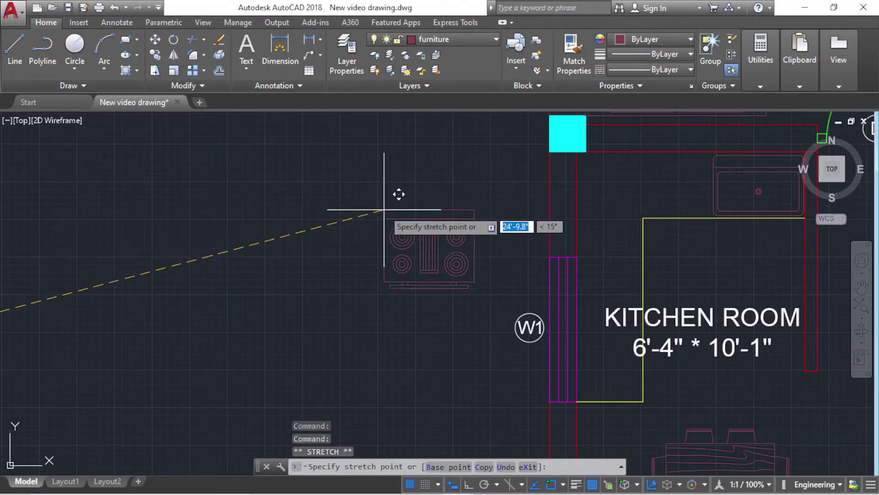
scroll(271, 286, "down", 5)
key("Escape")
scroll(273, 280, "up", 4)
scroll(279, 274, "up", 5)
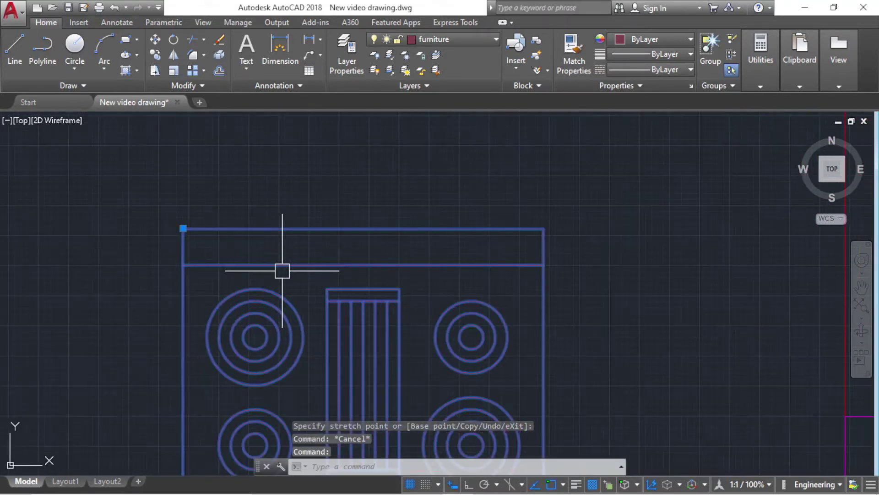
type("sc")
key("Return")
Scale the range oven by a factor of 0.7.
scroll(258, 243, "down", 3)
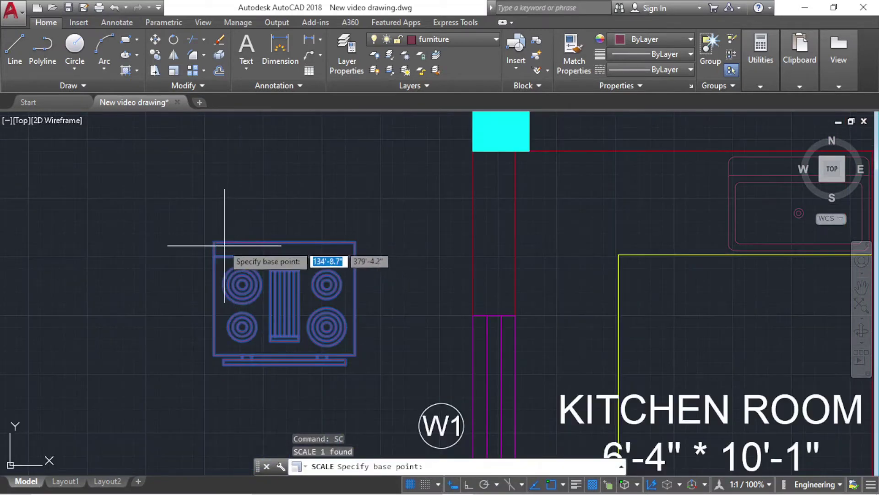
left_click(218, 243)
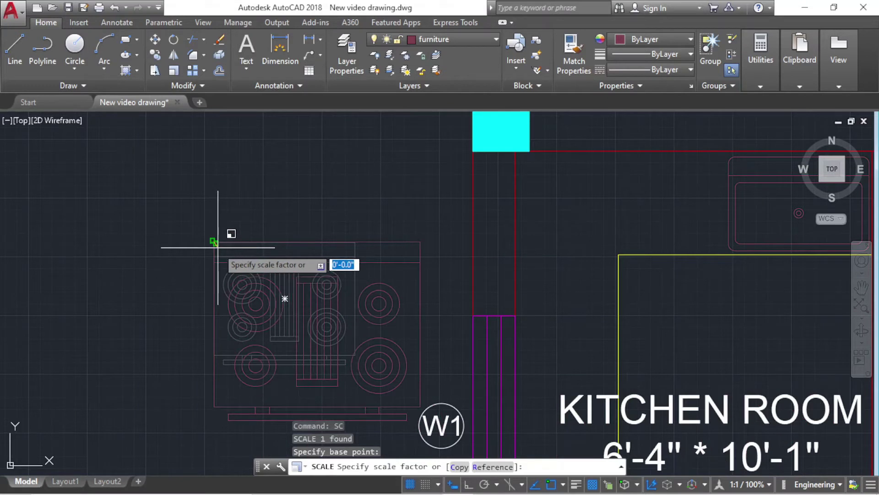
type("0.7")
key("Return")
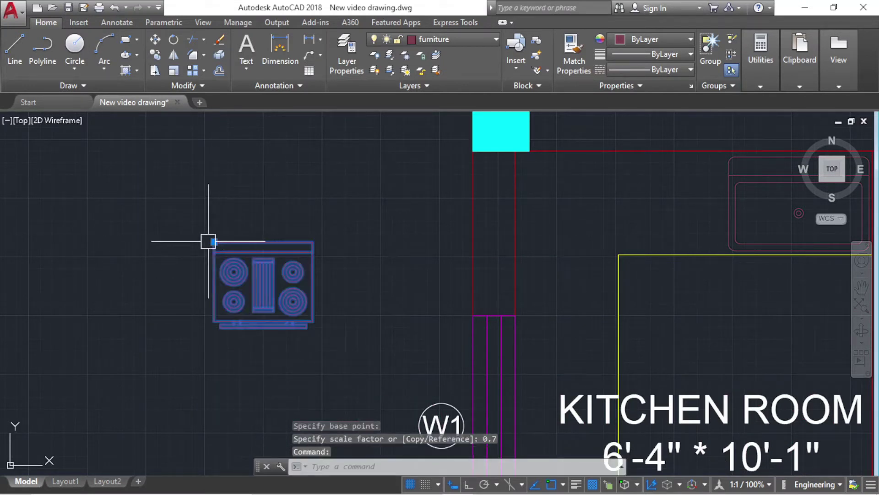
Move the shrunken oven beside the kitchen's left wall and begin rotating it there.
left_click(213, 241)
scroll(214, 242, "down", 3)
scroll(353, 201, "up", 1)
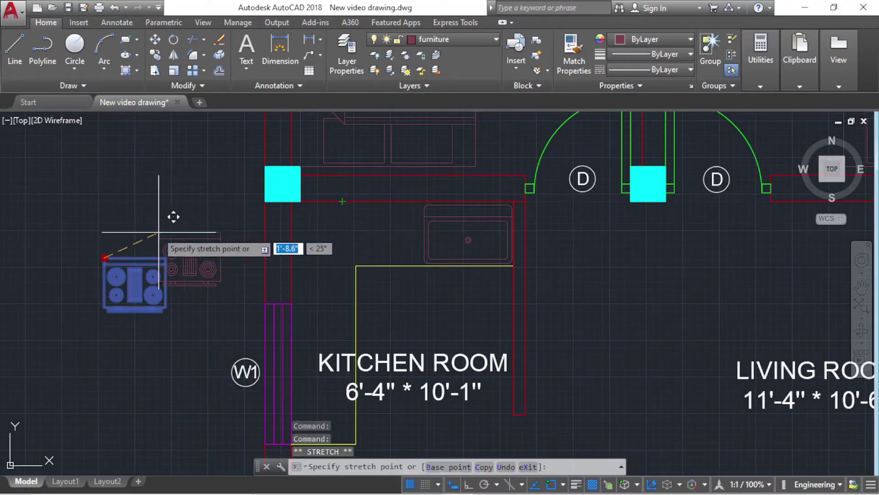
left_click(153, 228)
key("Escape")
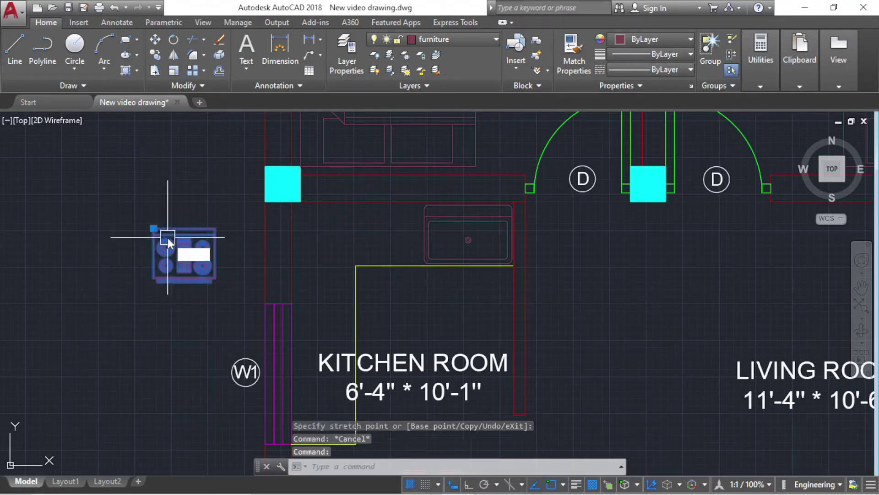
type("ro")
key("Return")
left_click(153, 228)
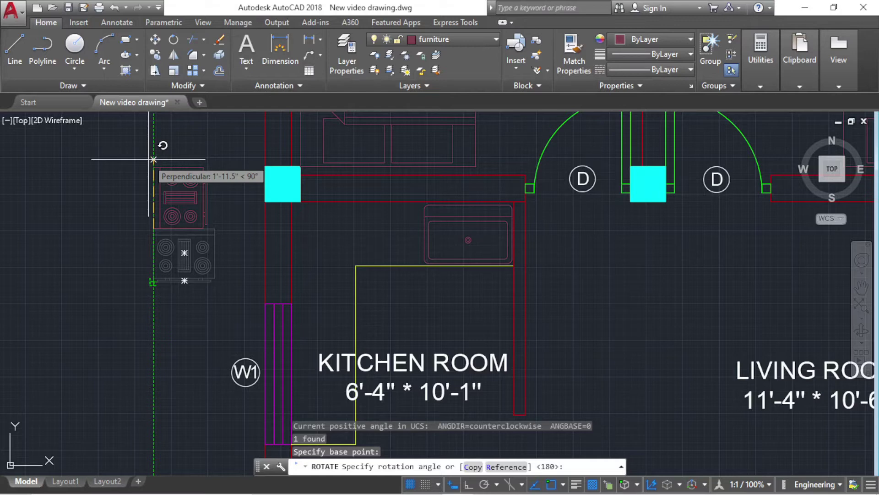
Finish rotating the stove 180° with ortho mode on.
key("F8")
left_click(153, 154)
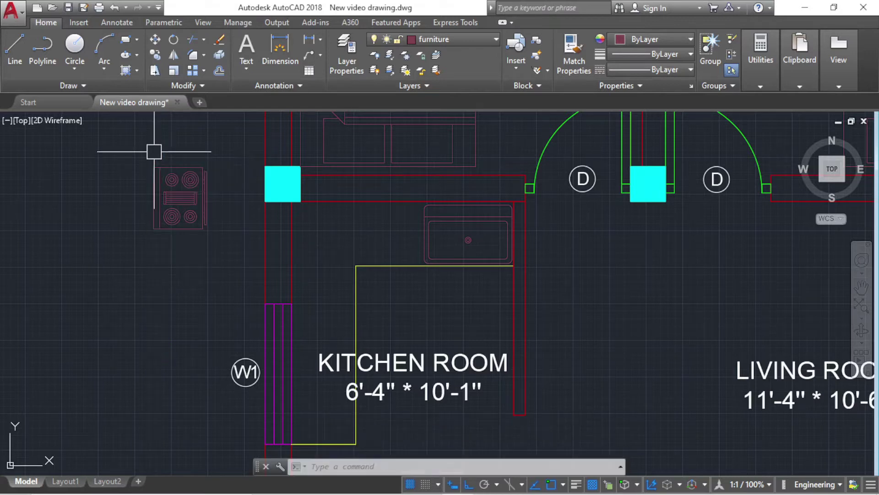
scroll(192, 229, "up", 2)
Move the rotated stove inside the kitchen against its left wall.
left_click(193, 229)
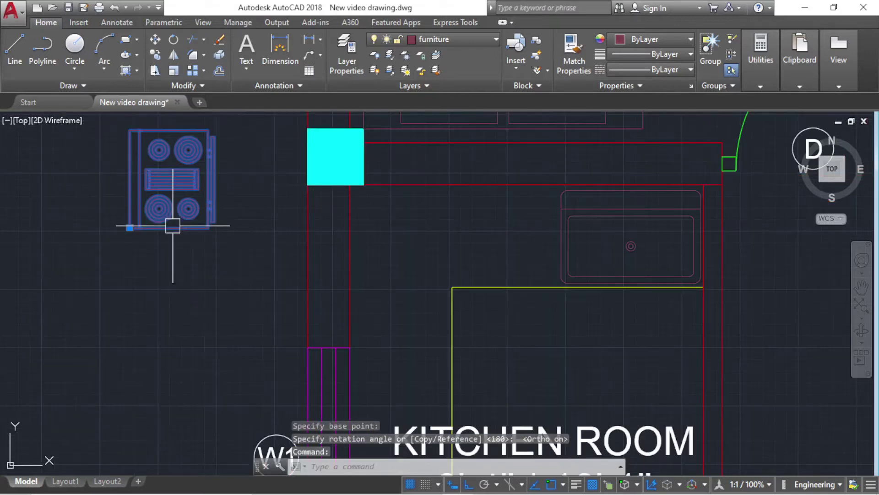
left_click(129, 229)
scroll(177, 235, "down", 3)
scroll(204, 263, "up", 3)
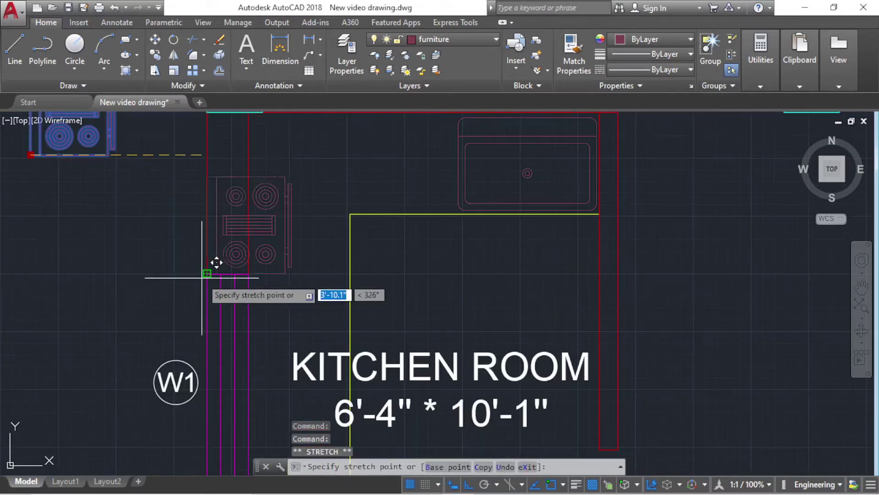
key("F8")
scroll(232, 271, "down", 3)
scroll(245, 272, "up", 3)
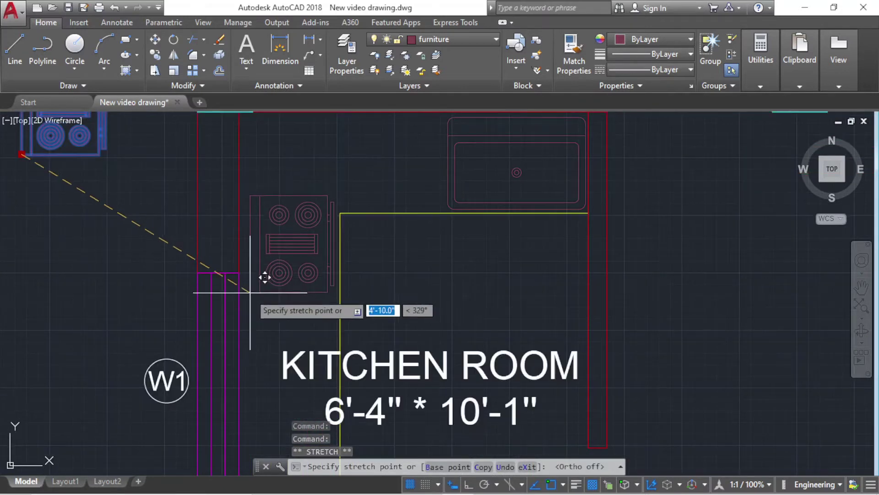
left_click(247, 314)
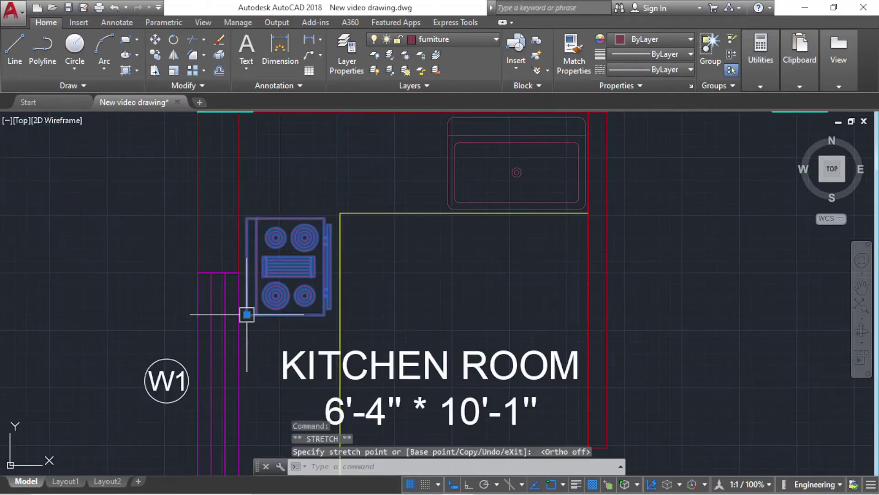
scroll(257, 293, "down", 2)
key("Escape")
key("Escape")
scroll(403, 316, "down", 3)
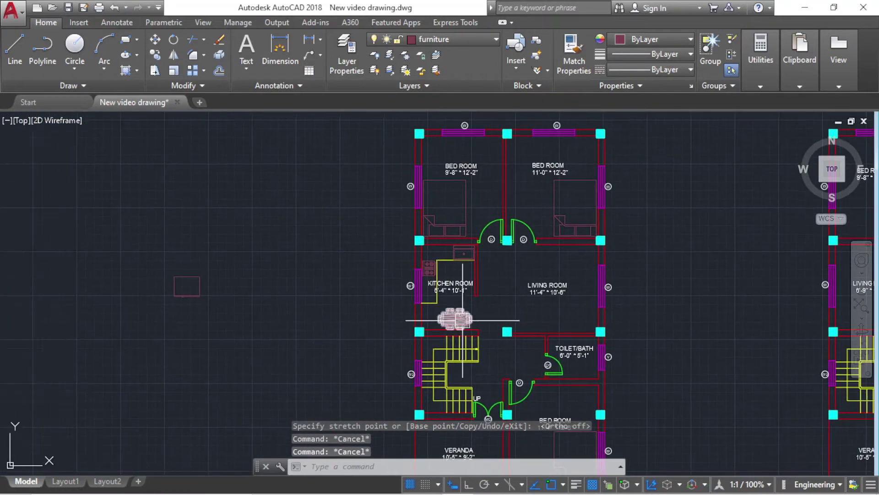
Rotate the two-door refrigerator block 90° about its corner.
scroll(194, 301, "up", 4)
type("r")
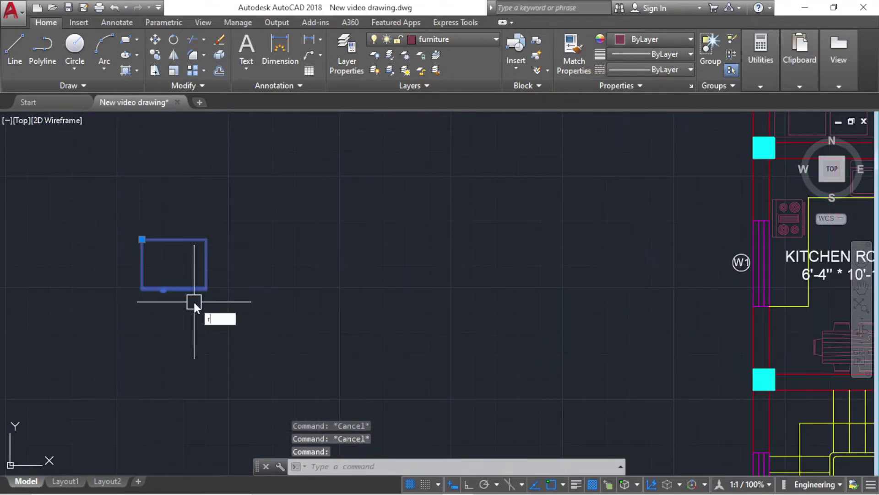
type("o")
key("Return")
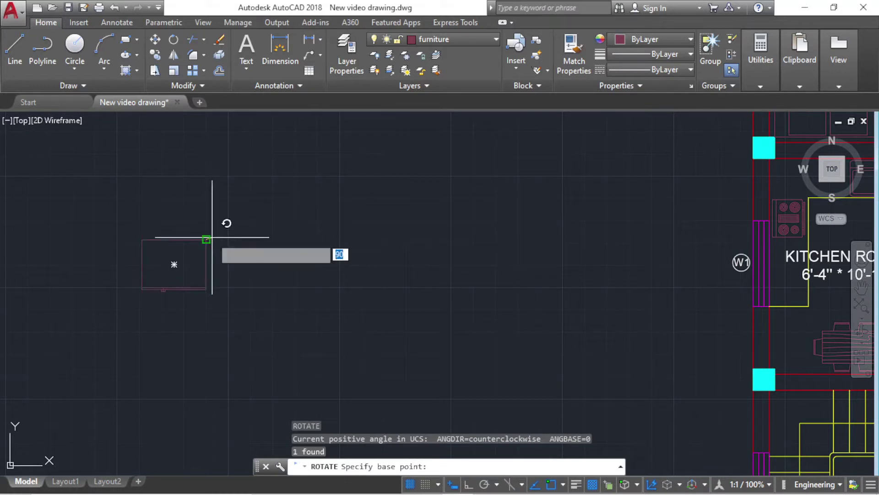
left_click(212, 237)
key("F8")
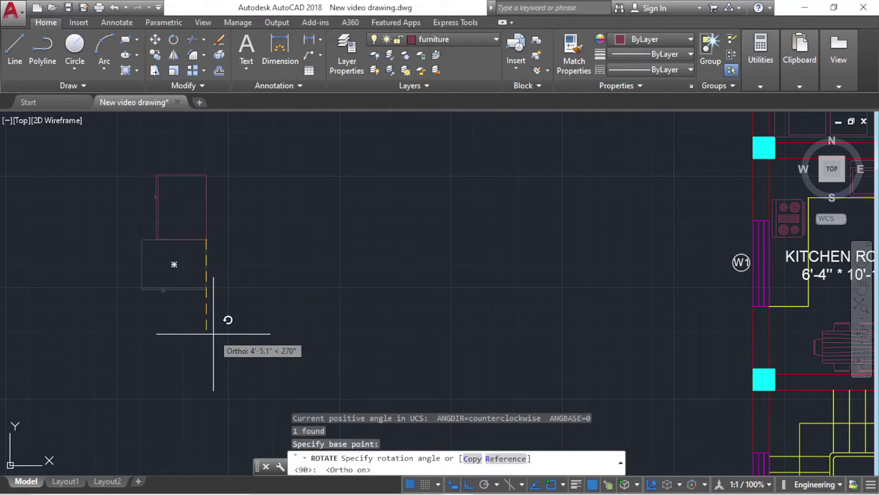
left_click(213, 334)
Grip-move the rotated refrigerator into the kitchen.
left_click(206, 243)
left_click(167, 240)
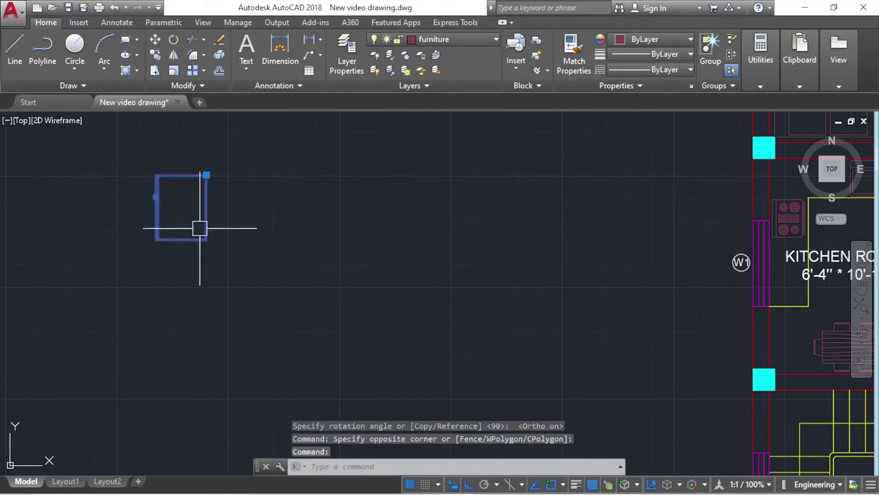
left_click(206, 175)
scroll(219, 183, "down", 5)
scroll(267, 242, "up", 4)
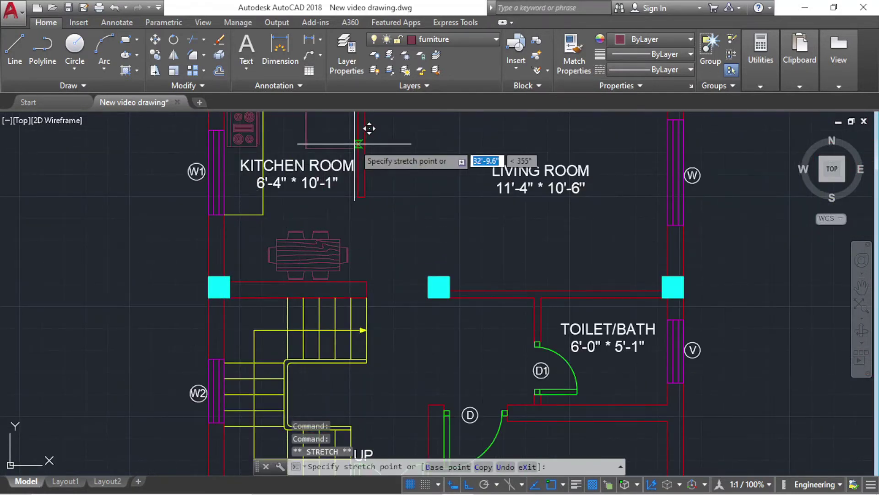
scroll(346, 220, "up", 4)
scroll(345, 220, "down", 6)
key("Escape")
scroll(348, 275, "up", 1)
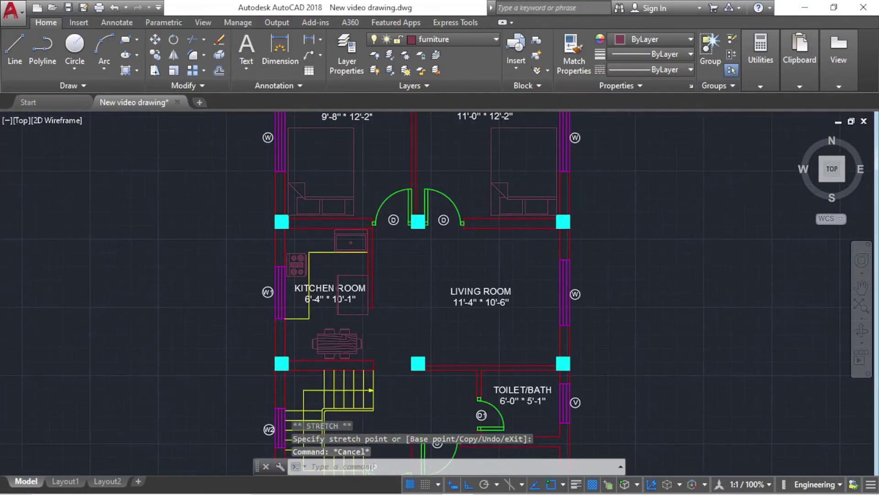
scroll(354, 265, "up", 2)
scroll(353, 261, "up", 3)
Shift the refrigerator right of the kitchen and scale it by 0.7.
left_click(353, 261)
left_click(388, 260)
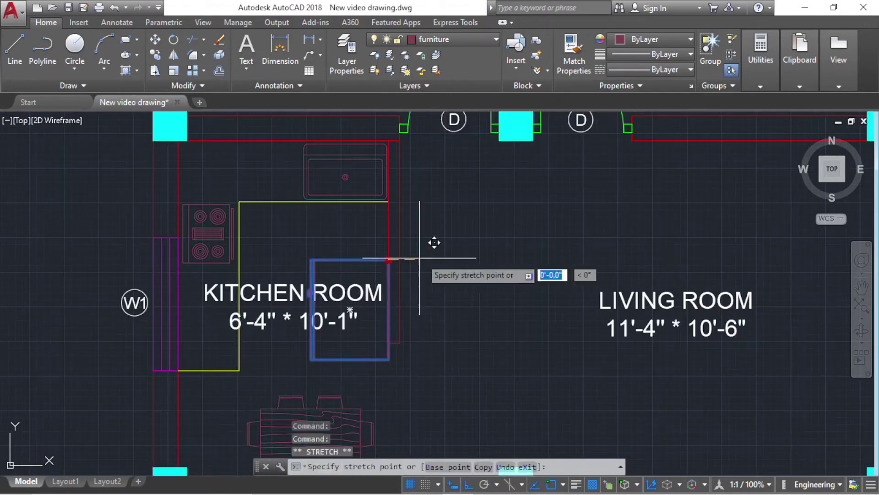
left_click(519, 259)
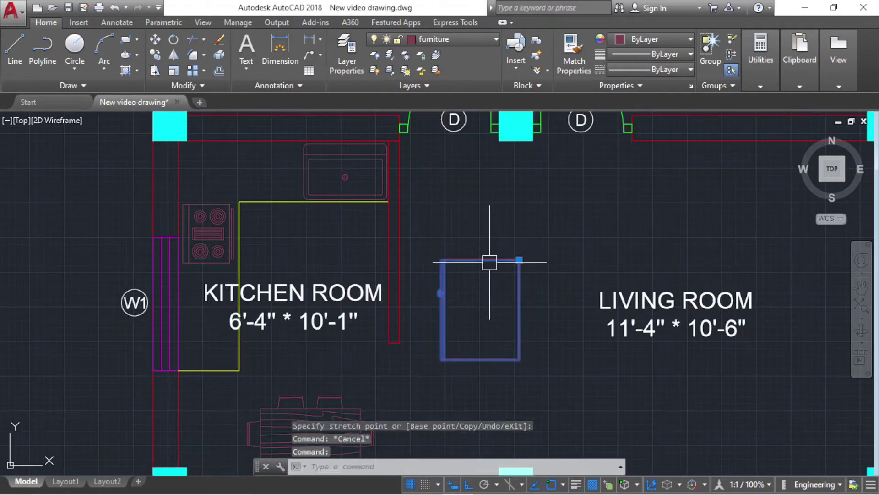
type("sc")
key("Return")
left_click(519, 260)
type("0.7")
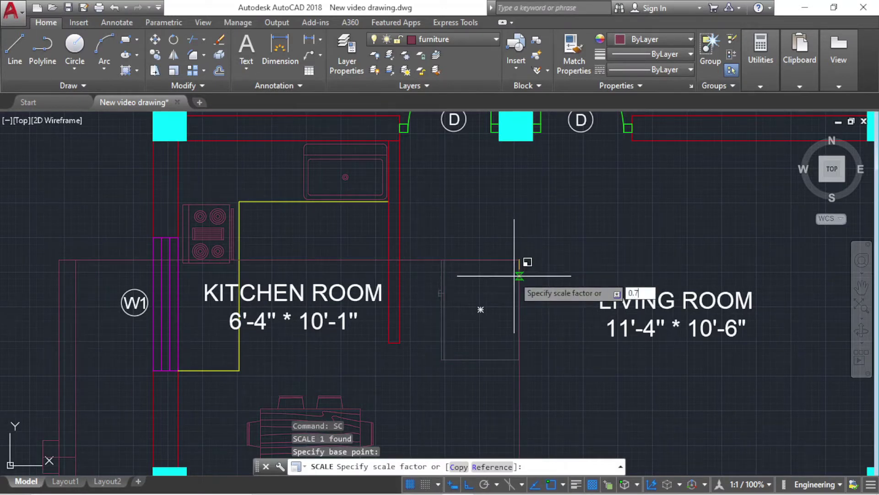
key("Return")
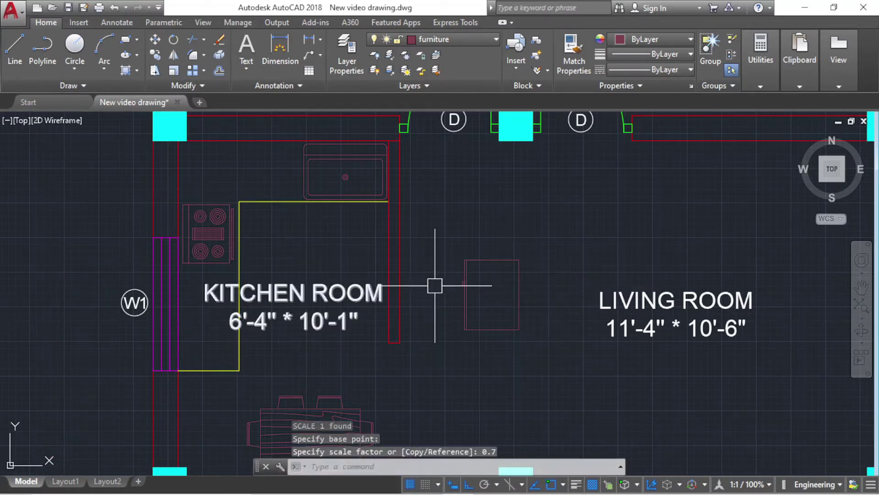
Grip-move the scaled refrigerator back against the kitchen wall.
left_click(493, 264)
left_click(519, 260)
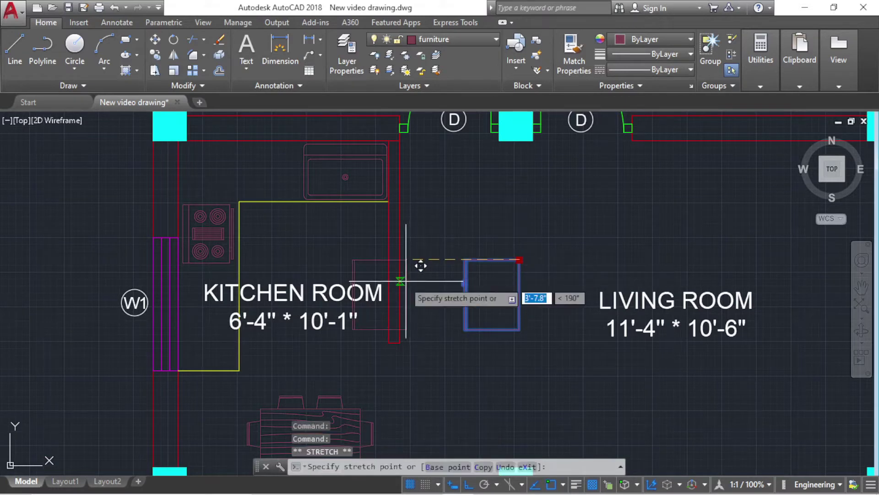
left_click(403, 247)
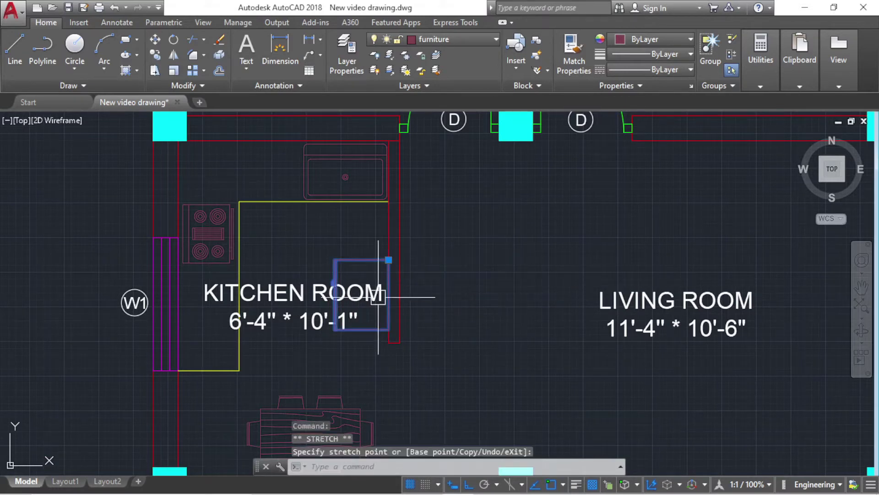
key("Escape")
key("Escape")
scroll(372, 329, "up", 4)
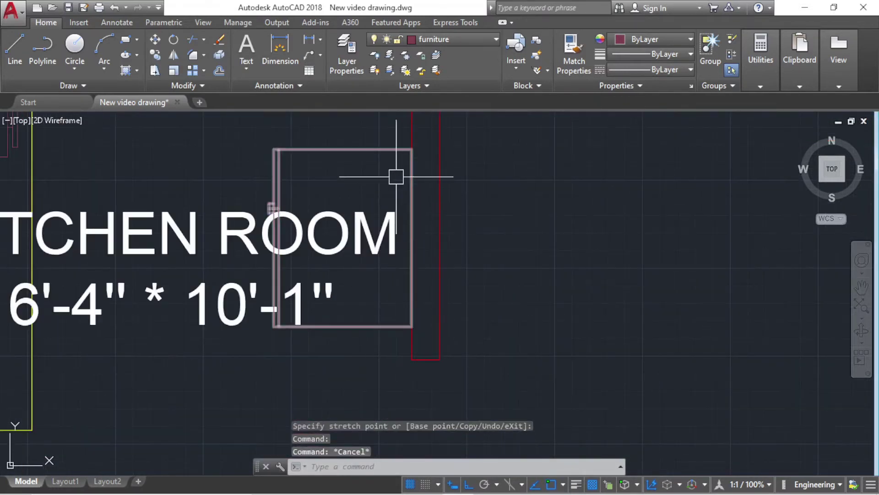
type("m")
Move the refrigerator by its bottom-right corner to its final spot on the kitchen's right wall.
key("Return")
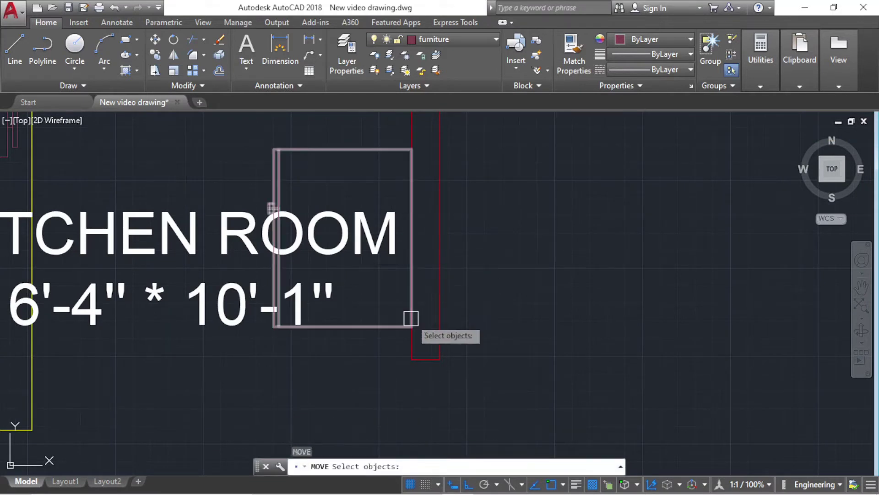
left_click(395, 323)
key("Return")
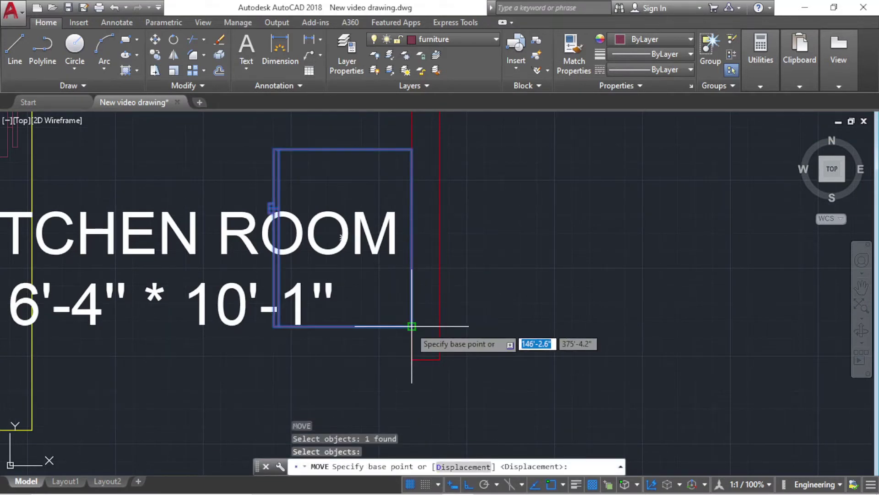
left_click(414, 324)
scroll(417, 327, "down", 3)
left_click(425, 376)
key("Escape")
key("Escape")
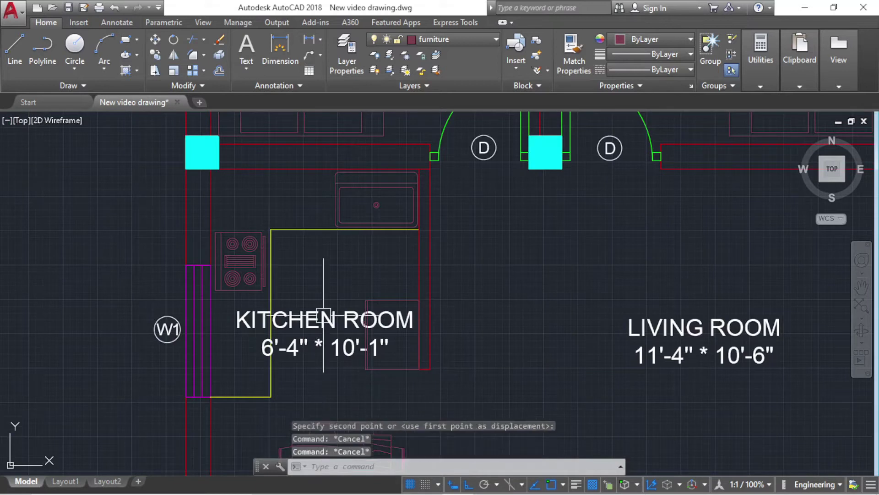
left_click(321, 321)
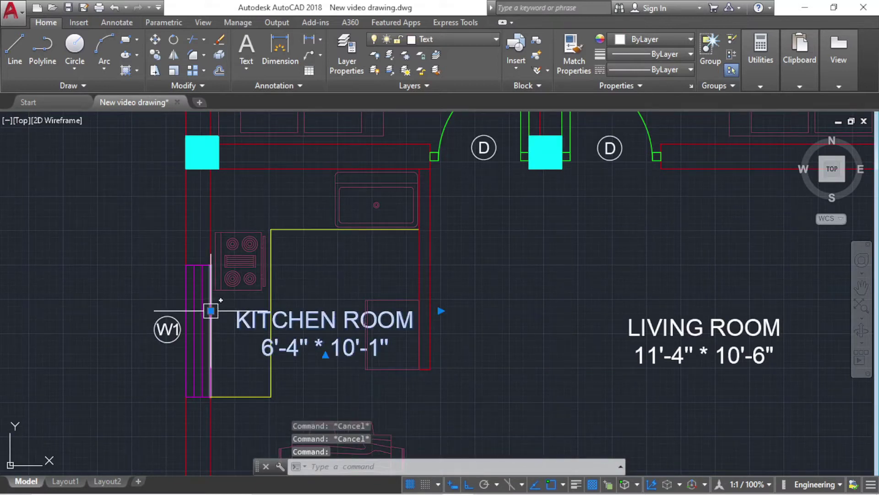
Pick up the KITCHEN ROOM label, then cancel without moving it.
left_click(212, 310)
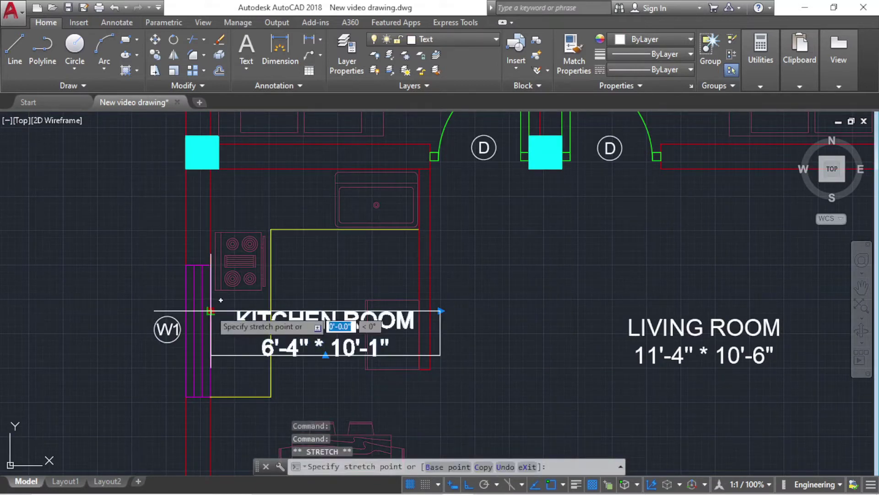
key("Escape")
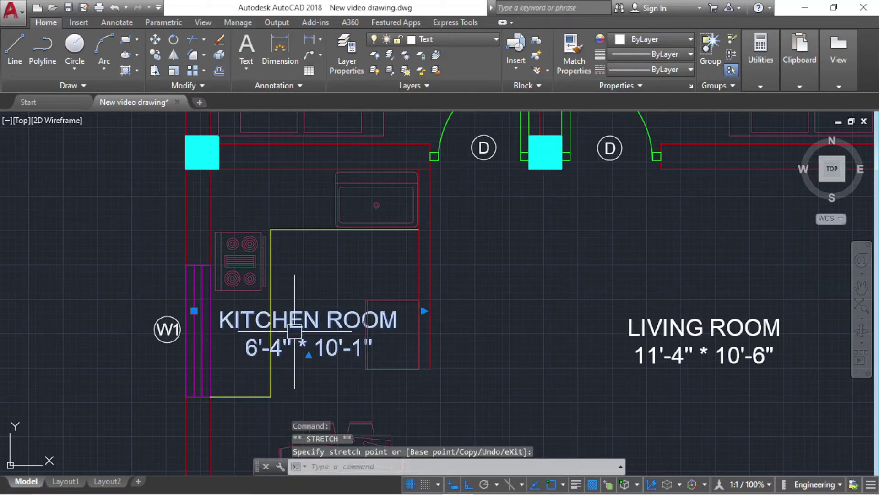
key("Escape")
key("Escape")
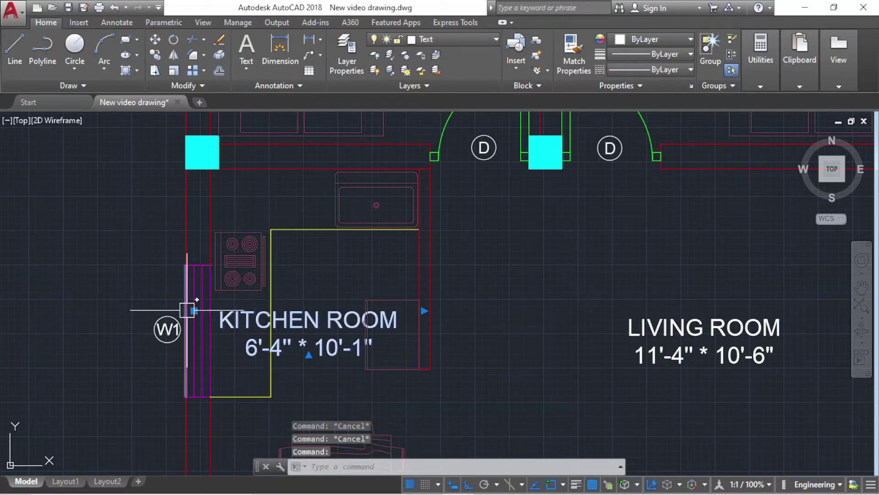
Pan and zoom the plan to bring the TOILET/BATH room into view.
scroll(445, 283, "down", 5)
scroll(324, 255, "down", 2)
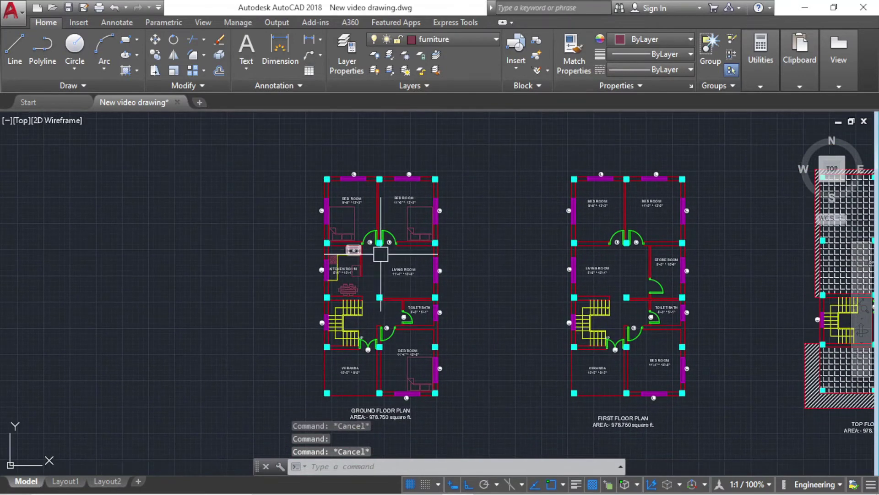
scroll(323, 313, "up", 5)
scroll(324, 314, "up", 2)
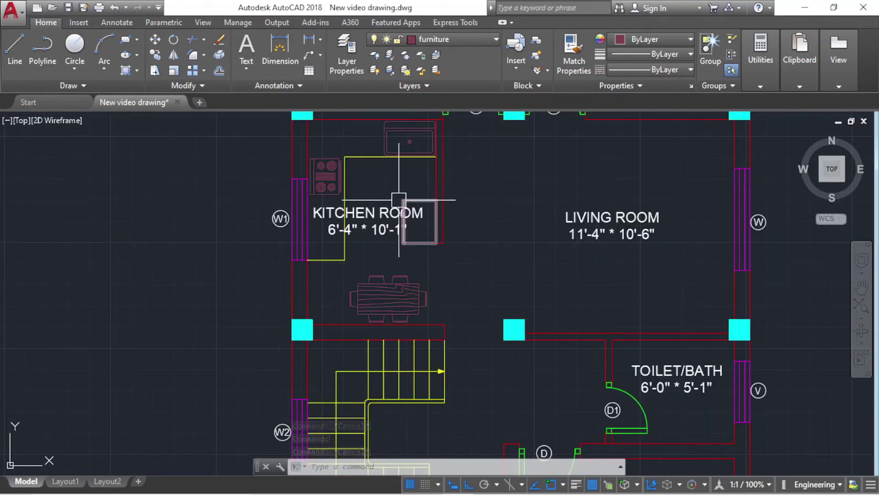
scroll(385, 197, "down", 3)
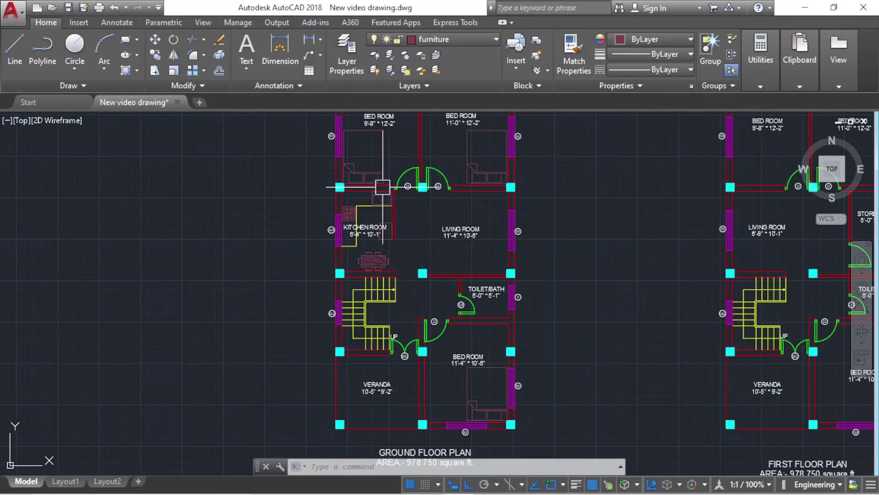
scroll(385, 224, "up", 5)
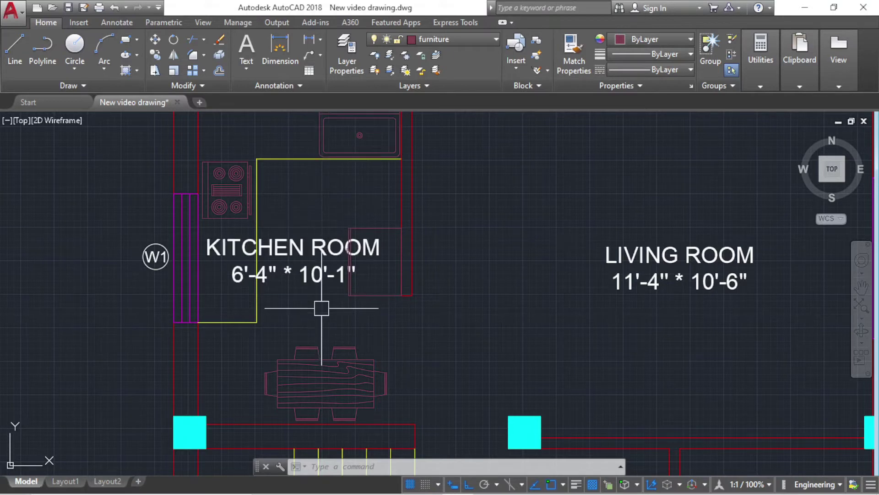
scroll(327, 280, "down", 3)
scroll(311, 286, "down", 4)
scroll(275, 288, "up", 5)
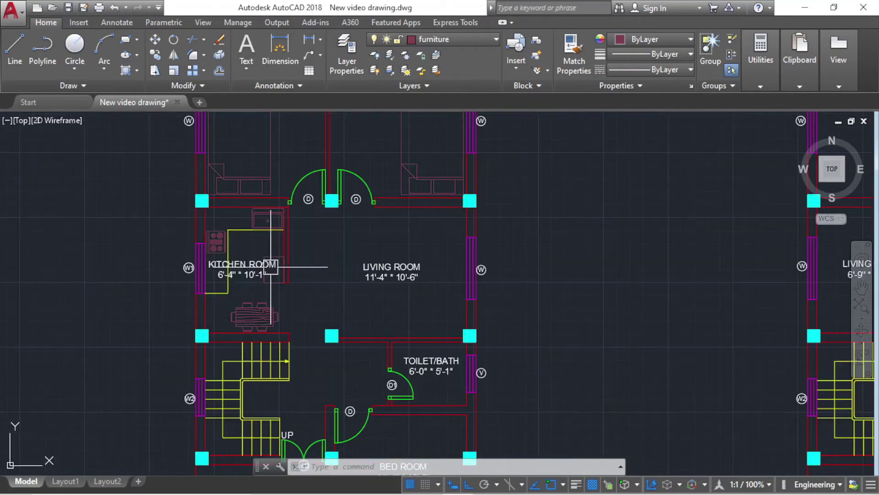
scroll(241, 287, "up", 1)
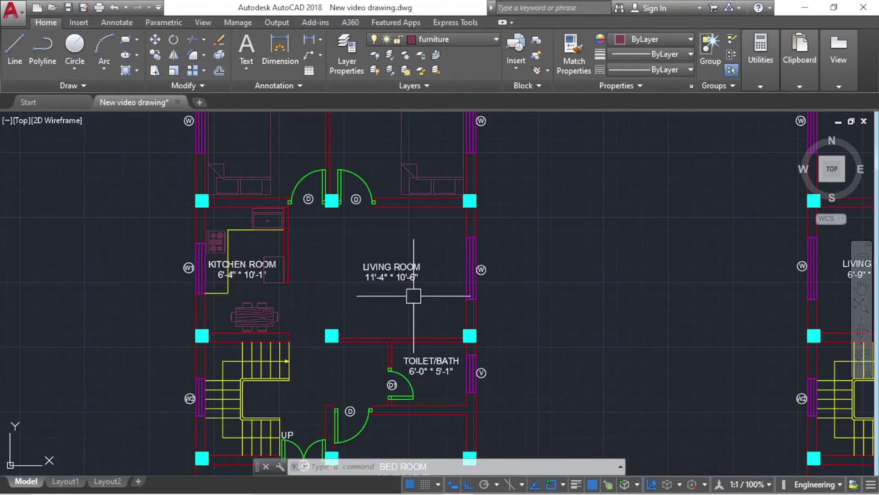
scroll(392, 255, "down", 3)
scroll(313, 250, "up", 3)
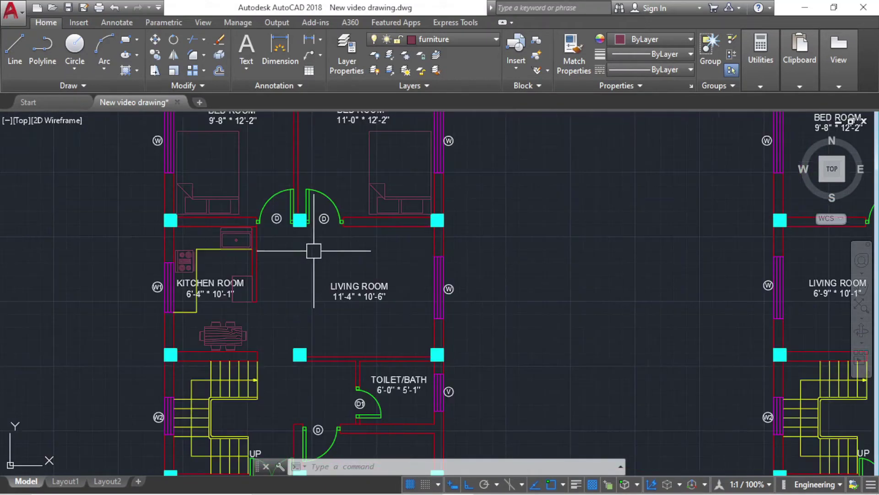
middle_click_drag(413, 317, 388, 209)
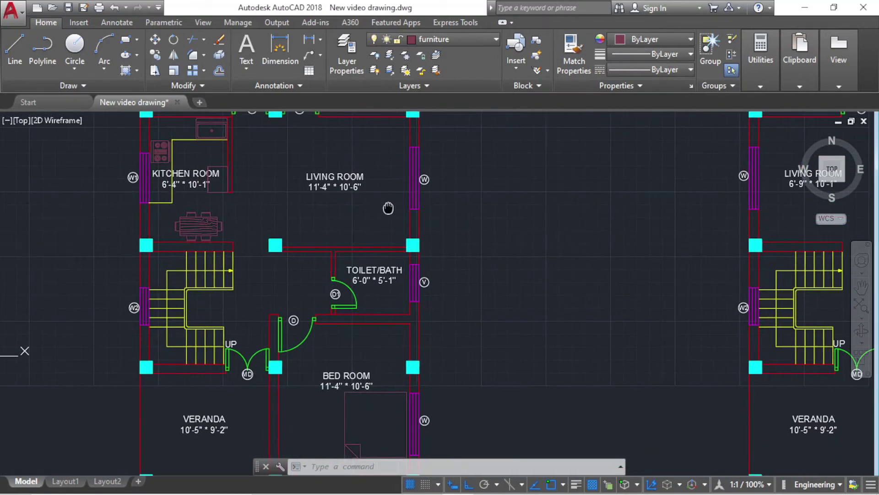
scroll(388, 208, "up", 2)
mouse_move(357, 338)
middle_mouse_down()
mouse_move(397, 208)
mouse_move(387, 293)
middle_mouse_up()
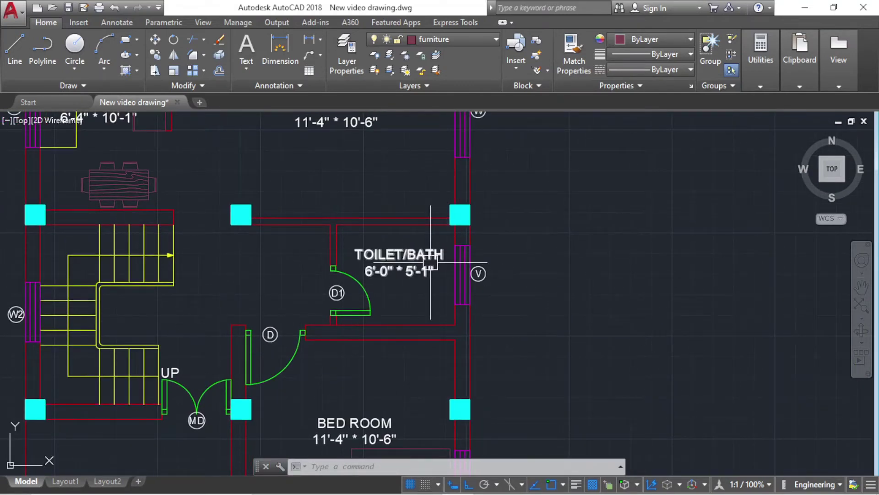
Browse DesignCenter to en-us > DesignCenter > House Designer.dwg > Blocks and insert Toilet - top.
mouse_move(430, 263)
key("ctrl+2")
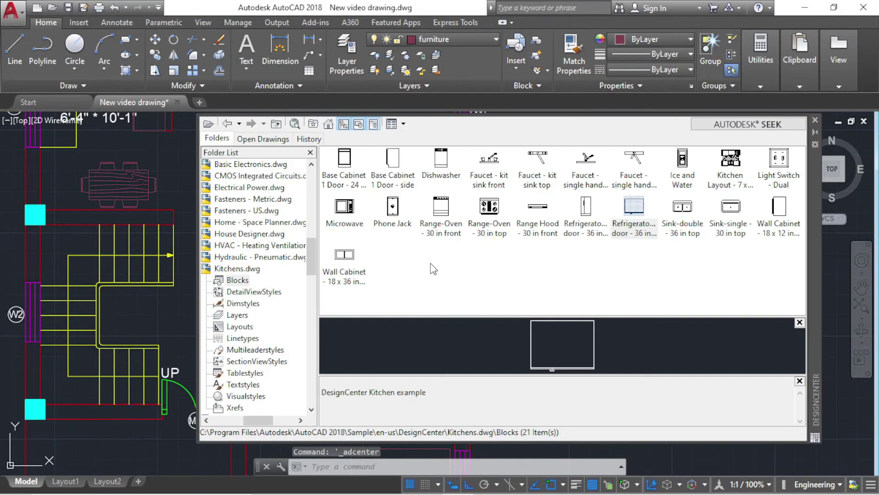
left_click(329, 123)
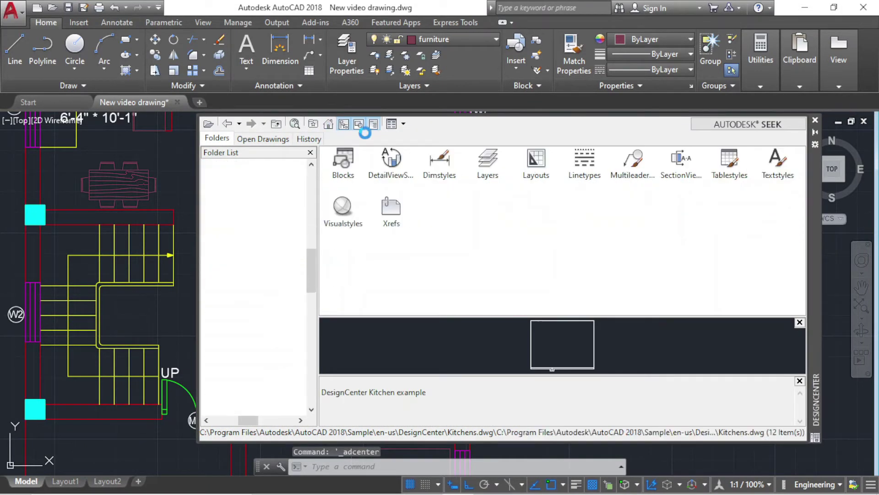
double_click(450, 165)
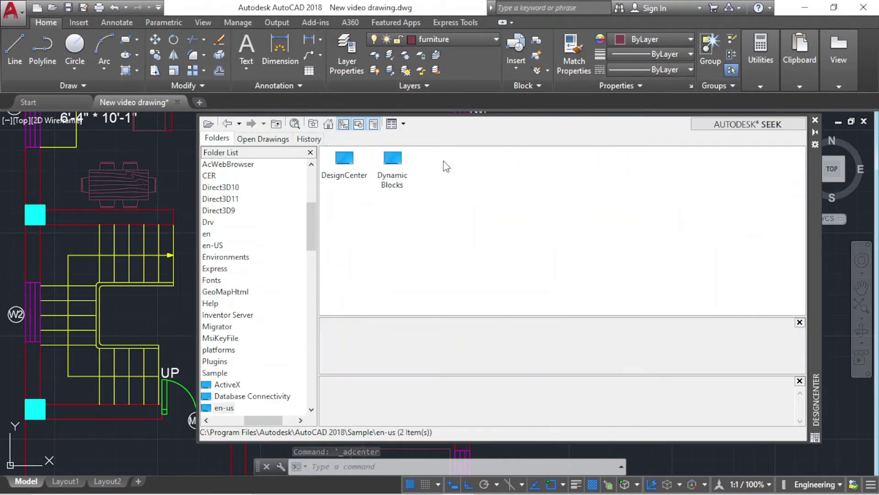
double_click(350, 163)
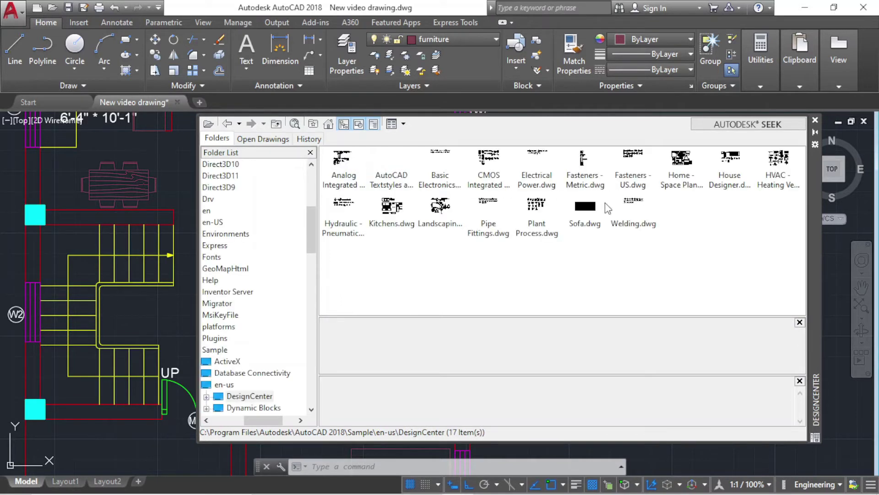
double_click(732, 161)
double_click(352, 158)
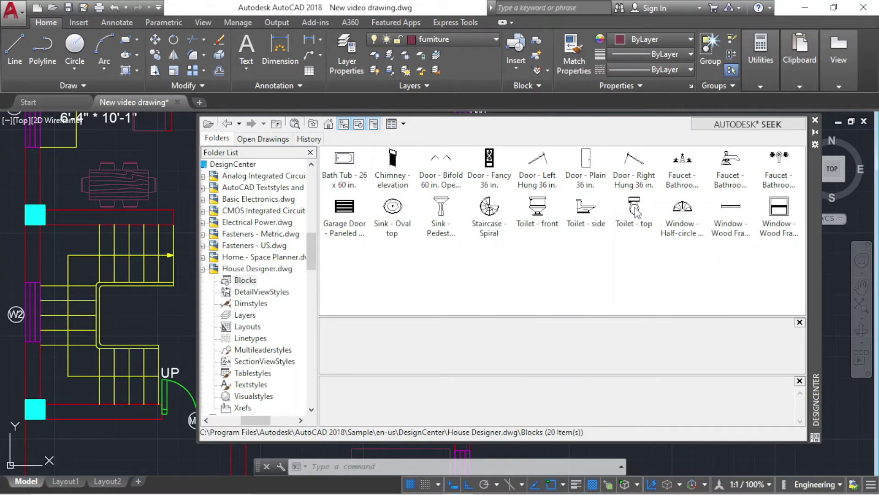
left_click(637, 212)
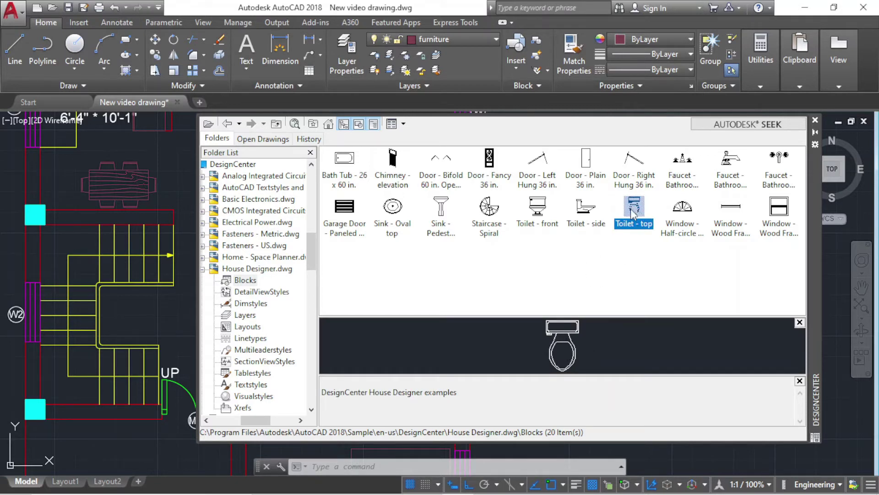
double_click(633, 214)
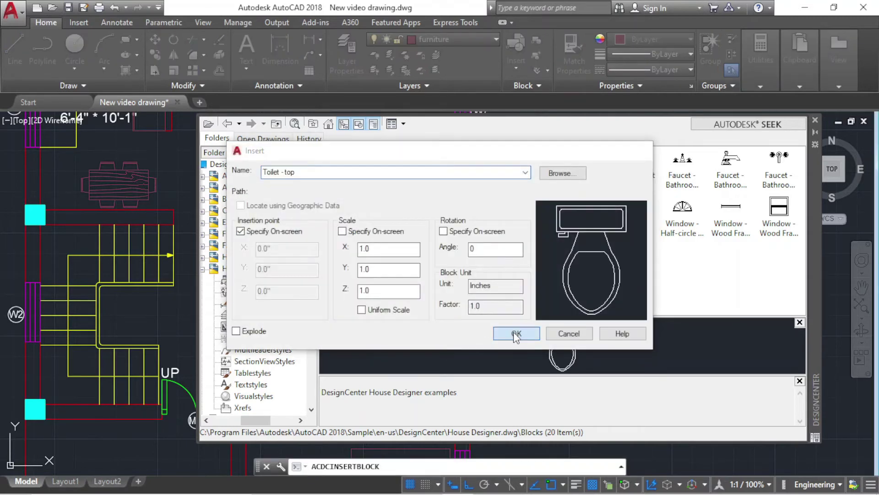
Place the Toilet - top block left of the ground floor plan and close DesignCenter.
left_click(512, 334)
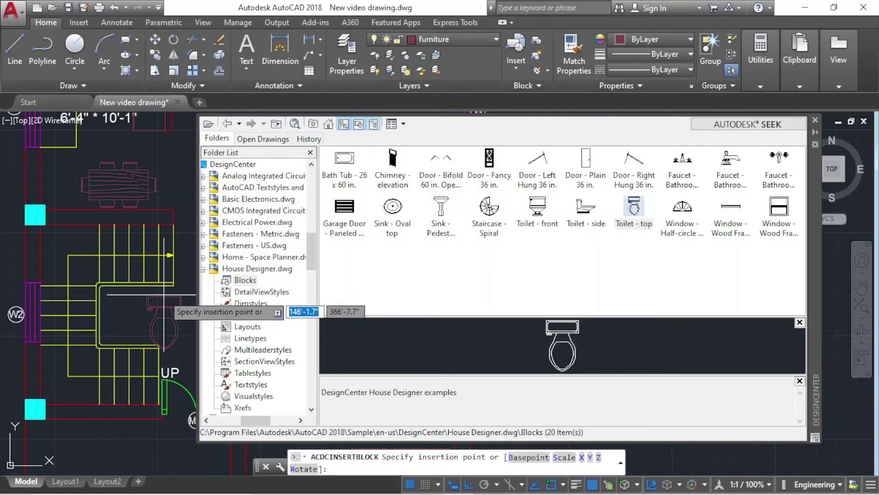
scroll(174, 307, "down", 3)
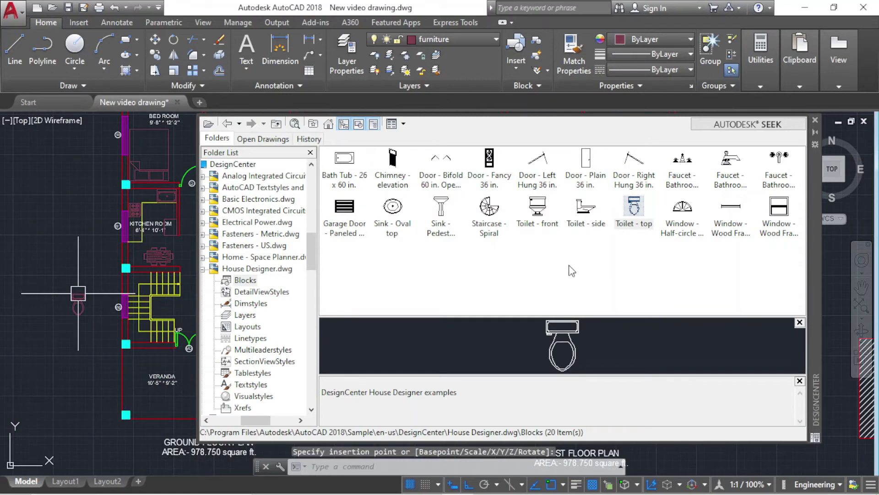
left_click(78, 293)
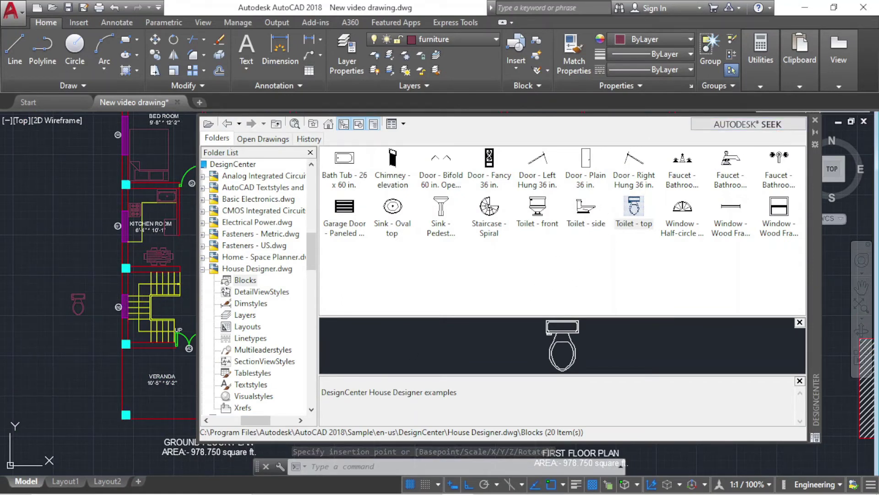
left_click(815, 120)
scroll(19, 333, "up", 2)
scroll(39, 304, "up", 3)
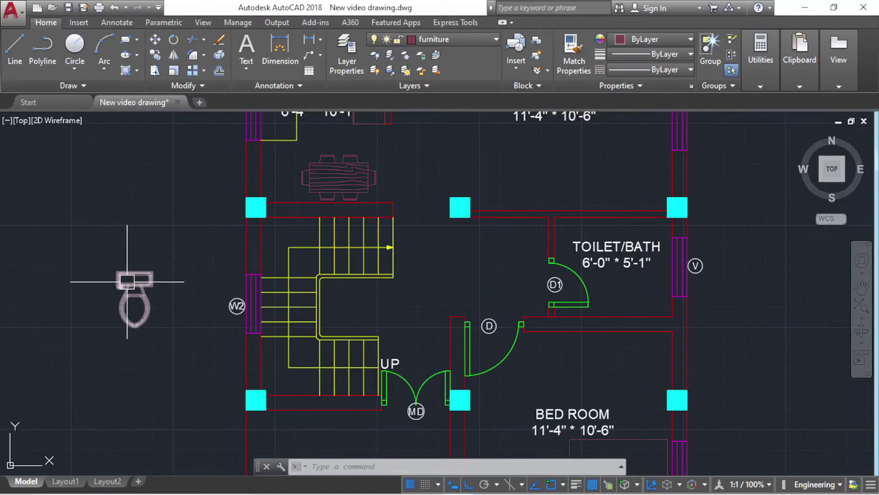
Rotate the toilet 270° about its tank corner so the tank faces right.
left_click(131, 293)
scroll(130, 293, "up", 3)
scroll(247, 280, "down", 4)
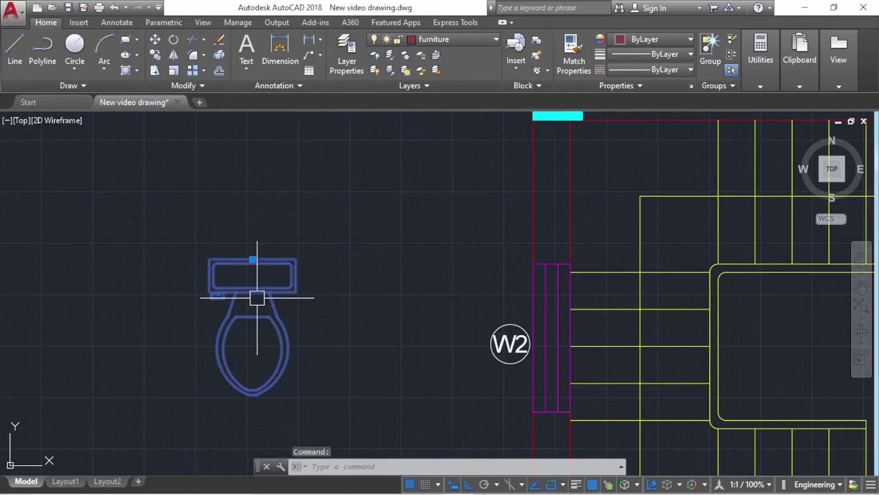
type("o")
key("Return")
left_click(296, 258)
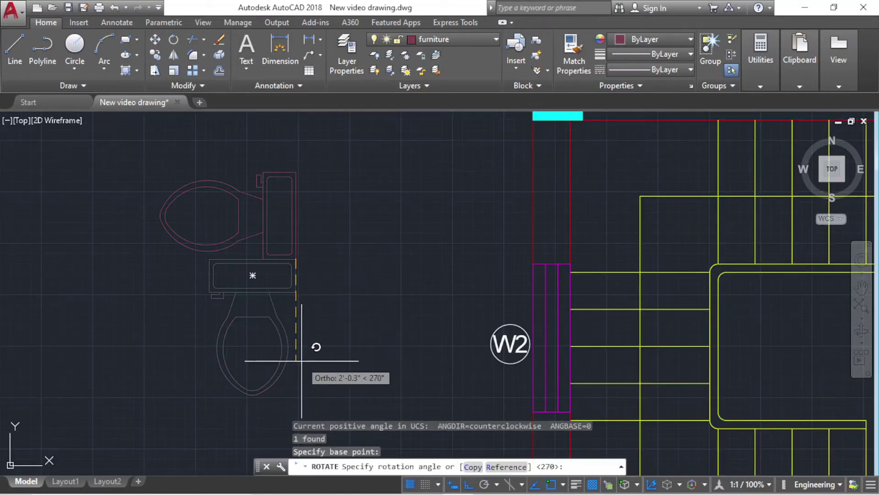
left_click(299, 303)
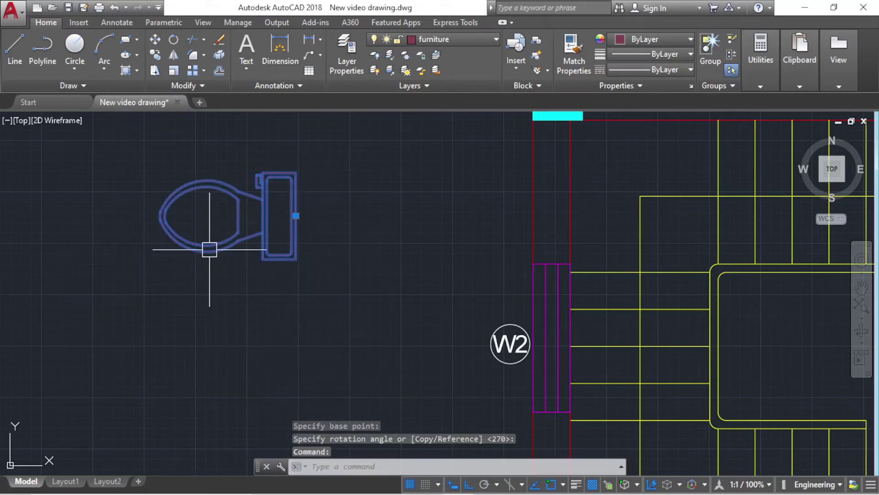
left_click(295, 215)
Place the toilet block against the right wall of the TOILET/BATH room.
scroll(160, 260, "down", 4)
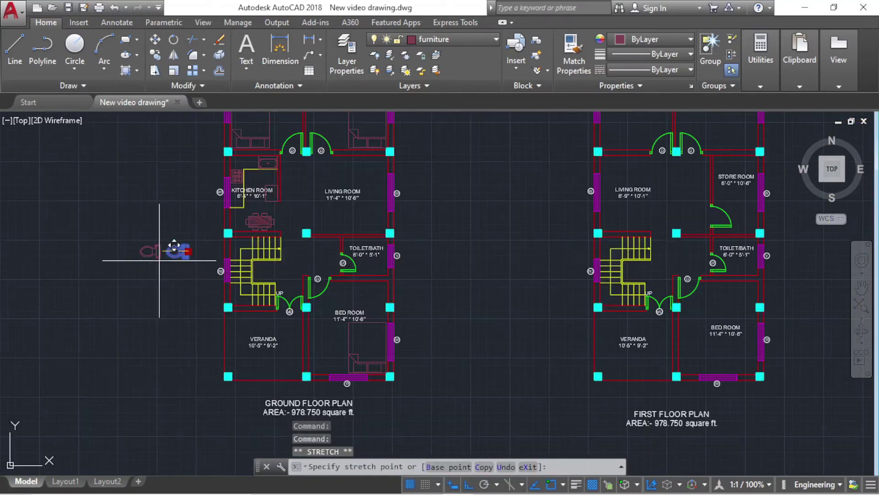
scroll(359, 261, "up", 6)
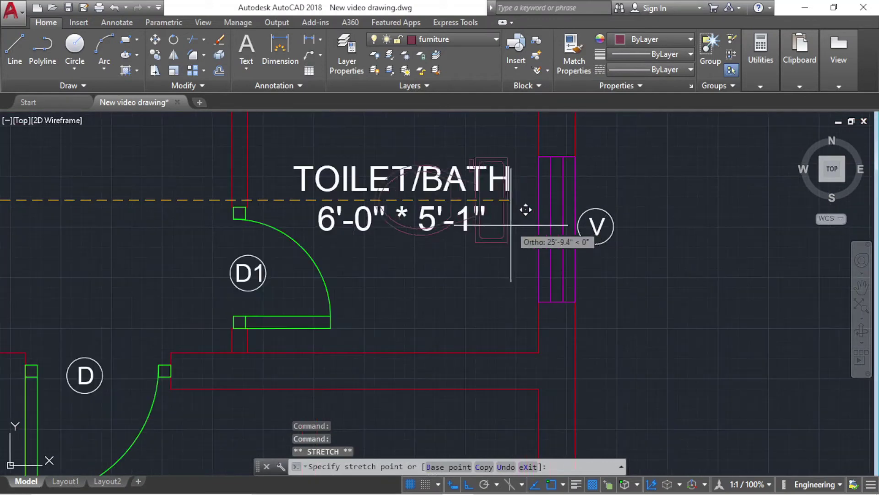
left_click(534, 214)
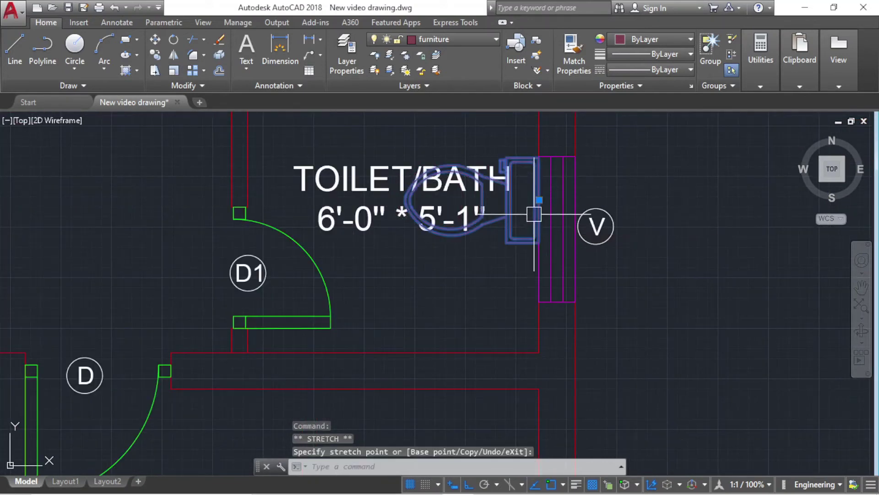
left_click(539, 200)
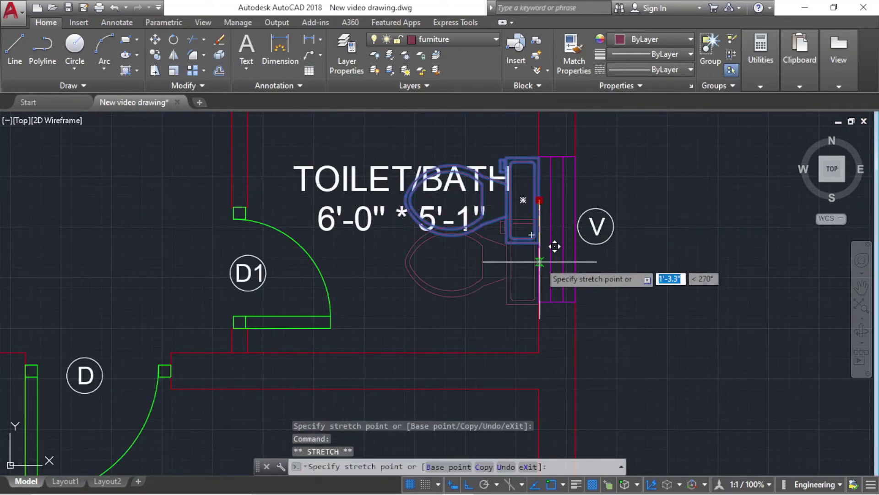
key("Escape")
key("Escape")
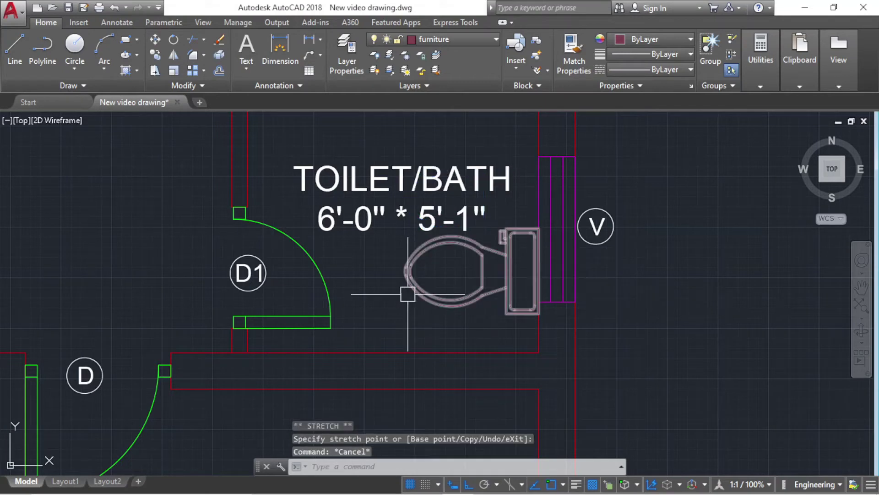
Grip-move the TOILET/BATH room label upward so it clears the toilet.
scroll(358, 352, "down", 4)
scroll(298, 307, "up", 4)
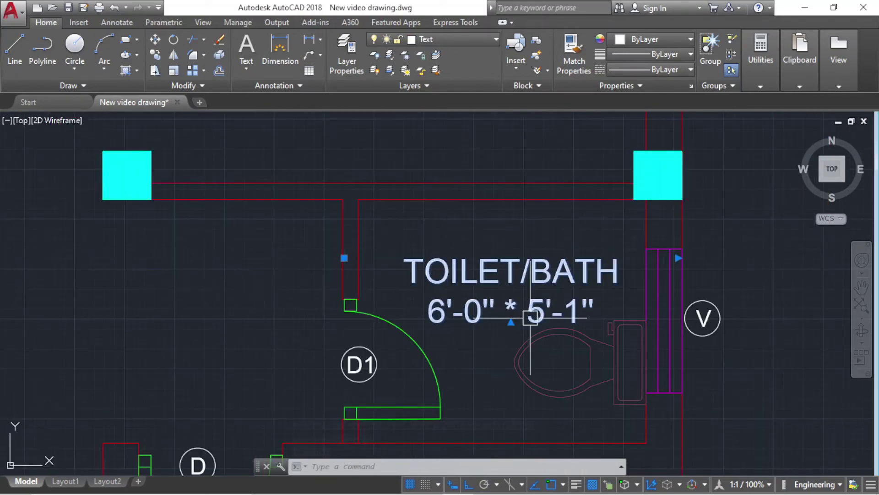
left_click(552, 299)
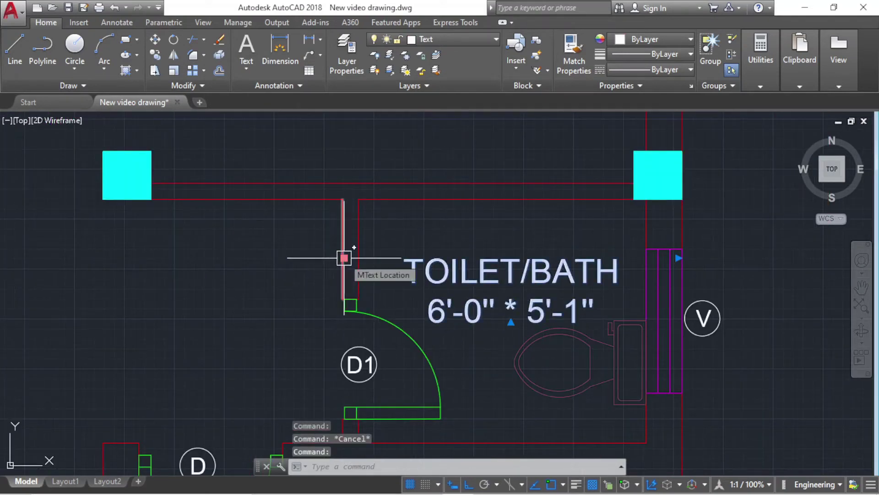
left_click(349, 229)
key("Escape")
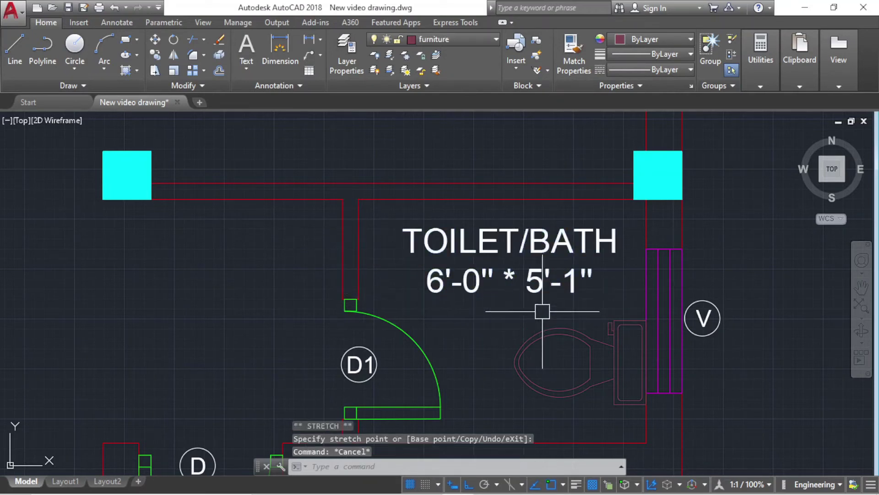
Try nudging the toilet by its grip, cancel, and zoom out to all floor plans.
left_click(615, 347)
left_click(646, 362)
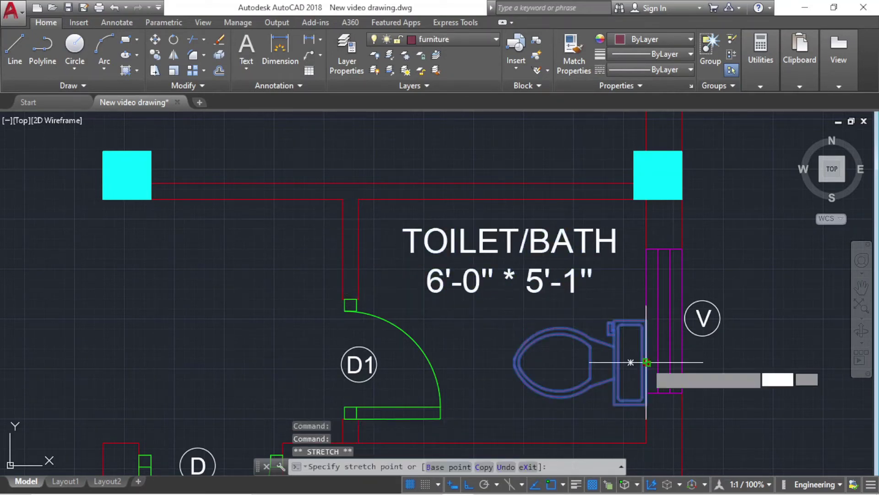
scroll(640, 350, "up", 4)
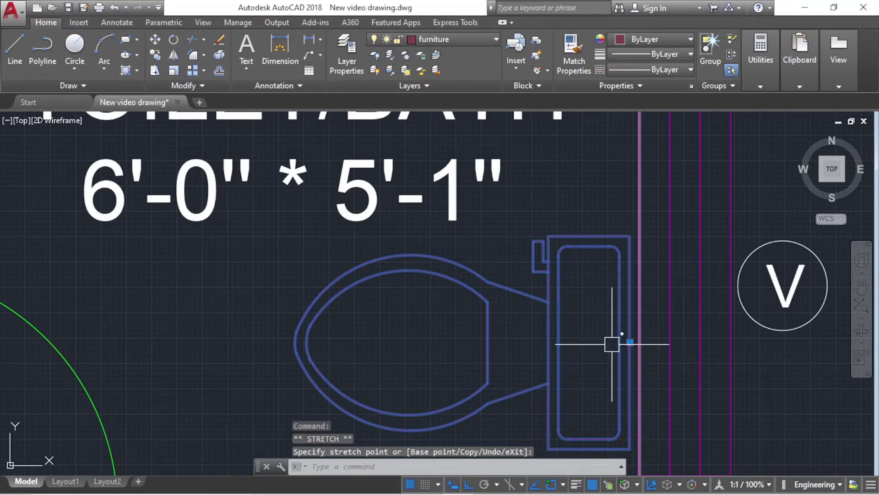
key("Escape")
scroll(614, 316, "down", 6)
scroll(590, 330, "down", 2)
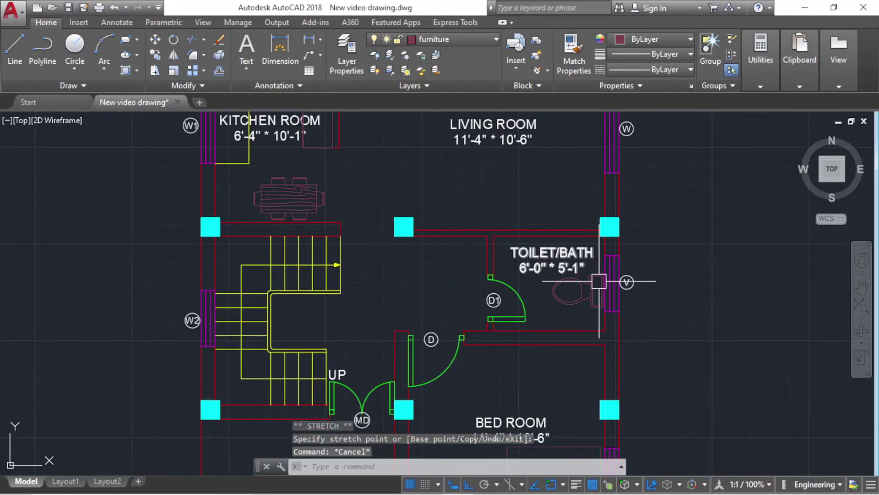
scroll(563, 311, "down", 2)
Zoom around the plan, then reopen DesignCenter on the House Designer blocks with Ctrl+2.
scroll(449, 339, "down", 5)
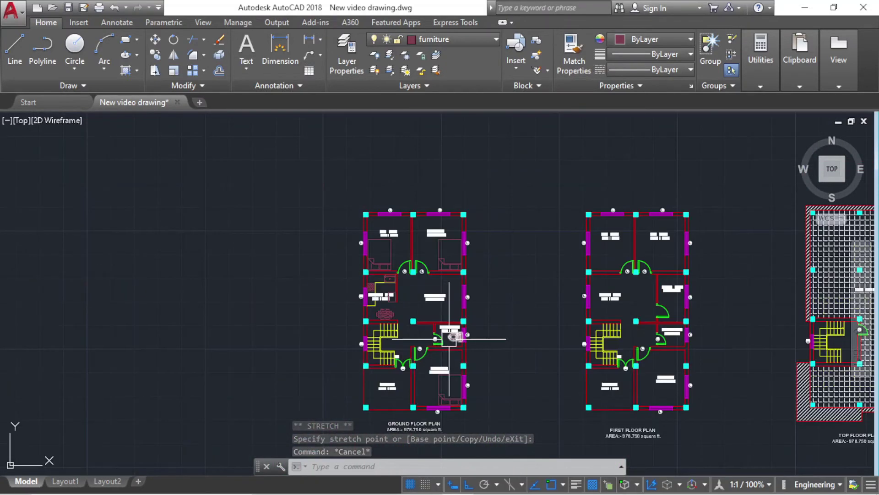
scroll(422, 245, "up", 3)
scroll(467, 236, "up", 4)
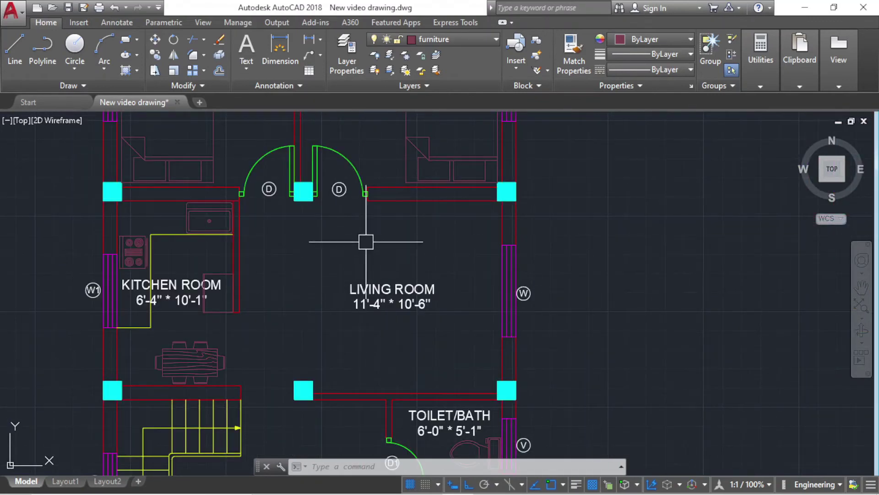
scroll(454, 270, "down", 6)
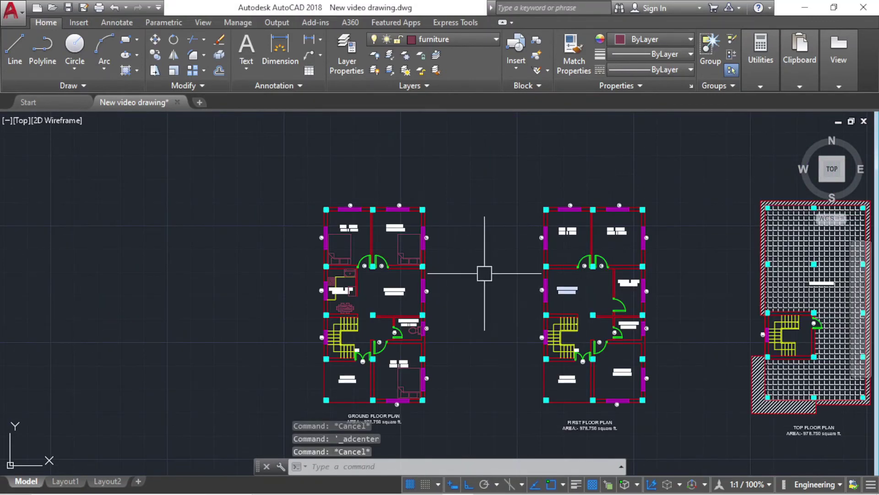
key("ctrl+2")
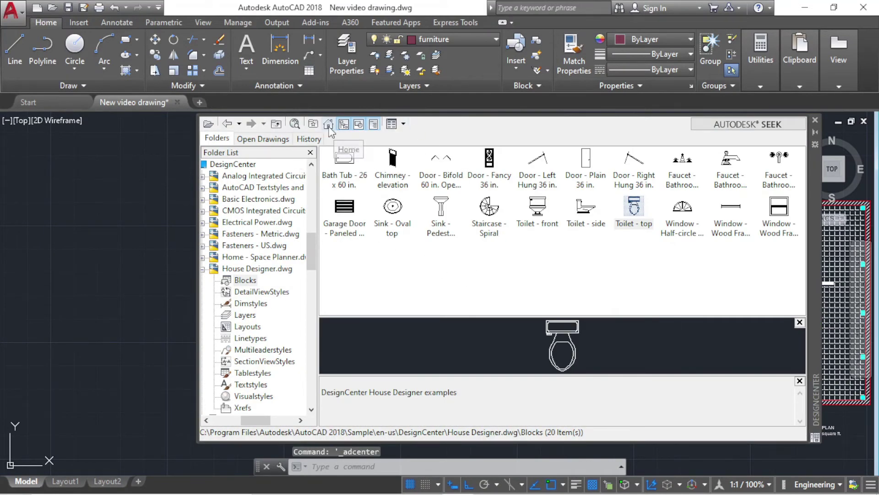
Browse DesignCenter from Home through en-us to the DesignCenter folder of 17 sample drawings.
left_click(329, 124)
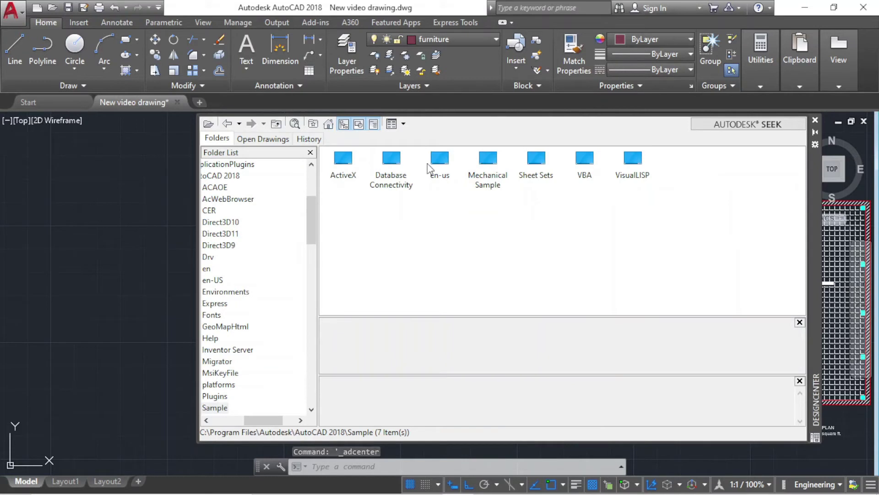
double_click(438, 165)
double_click(344, 160)
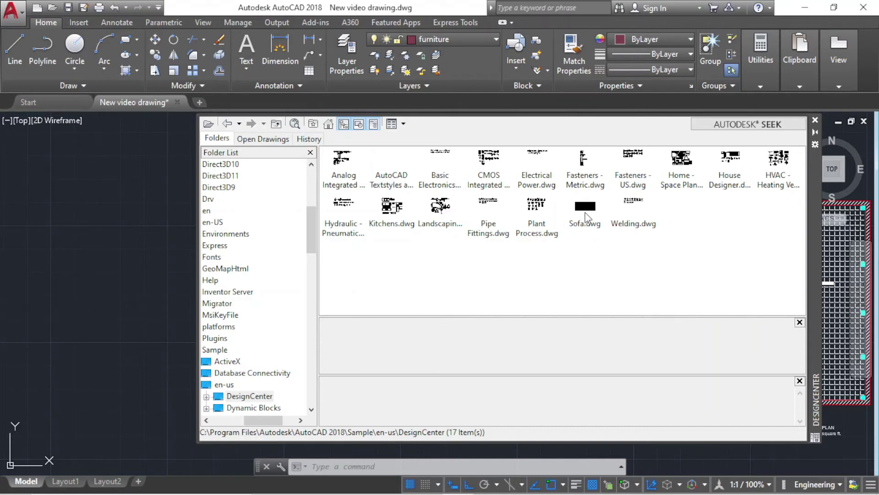
Open Sofa.dwg's Blocks folder in DesignCenter and preview the L-shaped sofa block A$C2AFA021D.
double_click(585, 209)
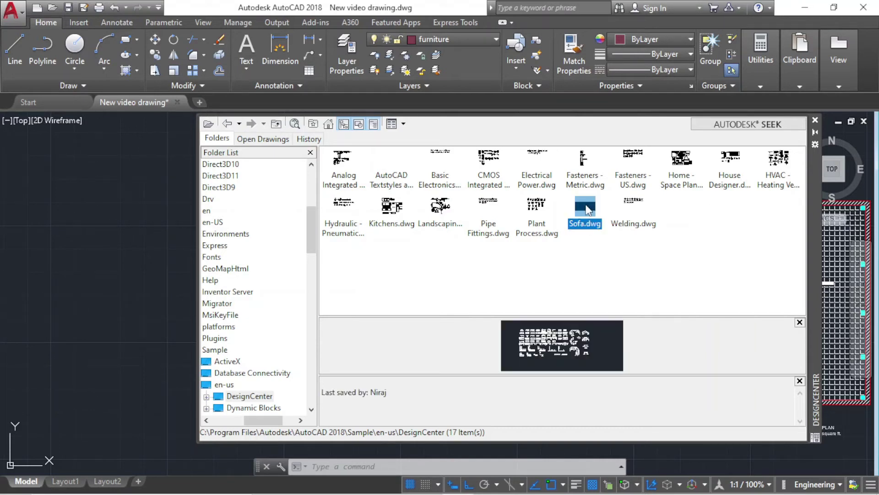
double_click(346, 152)
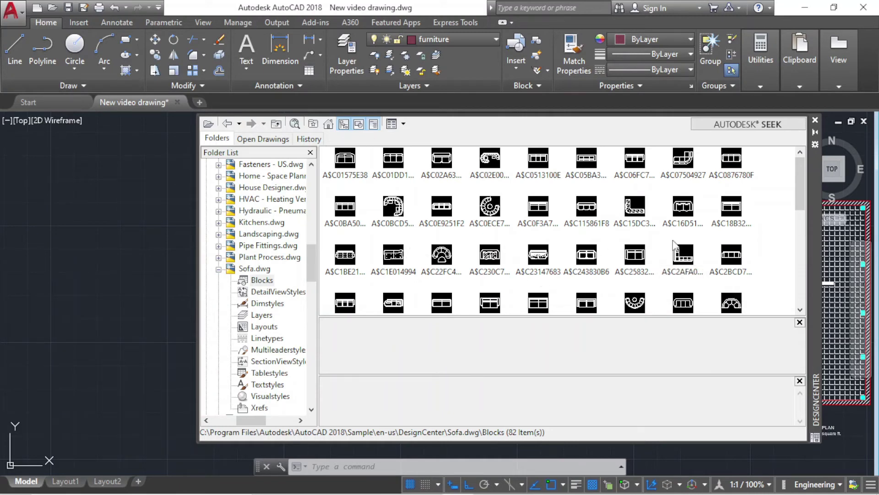
left_click(683, 273)
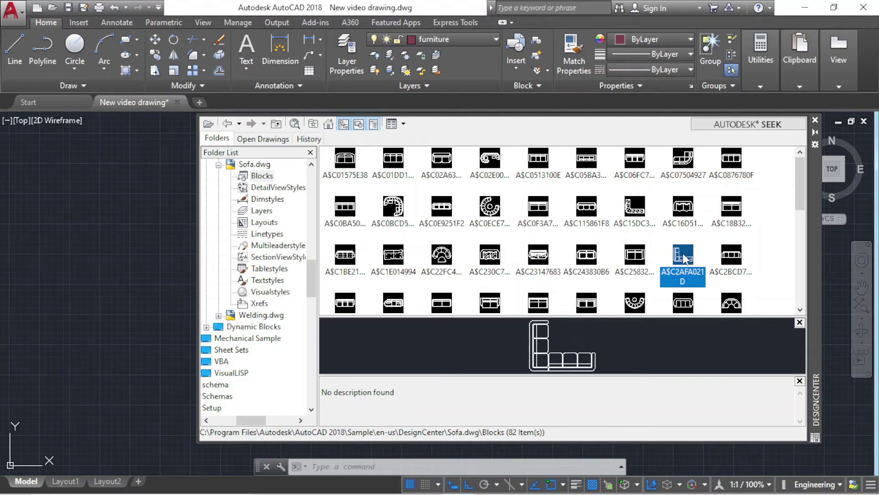
Insert block A$C2AFA021D with default settings in empty space left of the plans, then close DesignCenter.
double_click(669, 277)
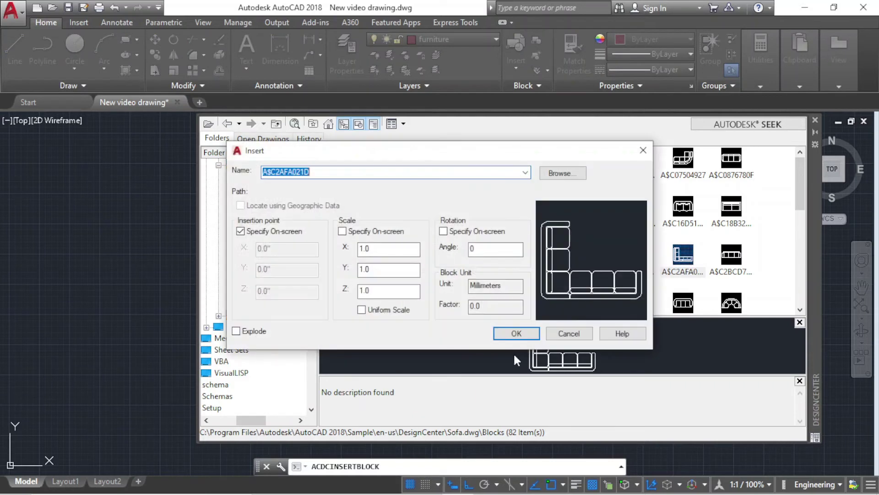
left_click(517, 339)
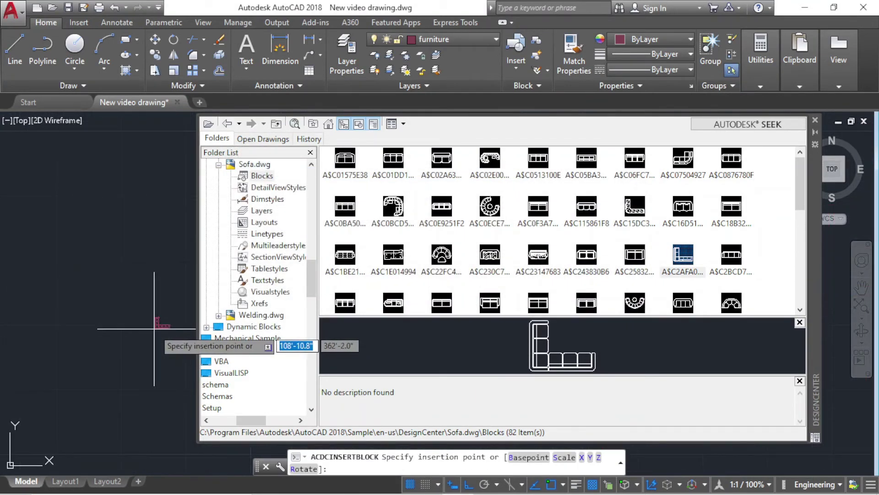
scroll(138, 316, "down", 4)
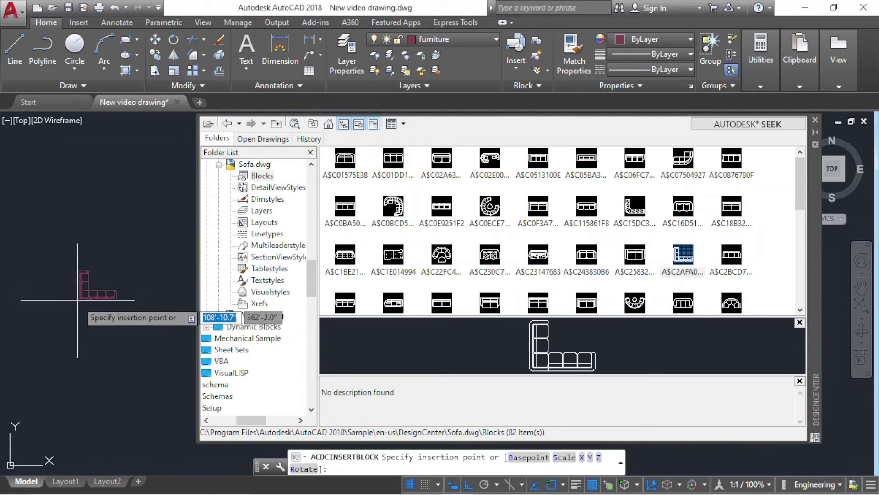
left_click(125, 300)
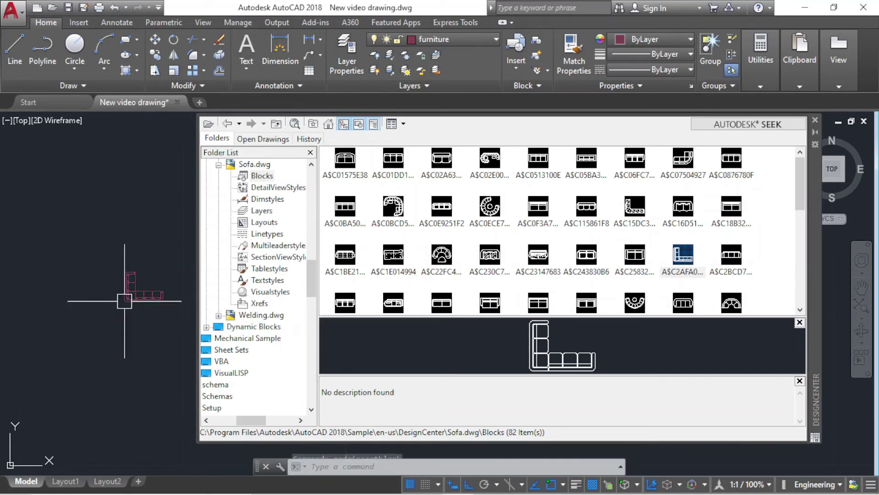
left_click(815, 120)
Window-select the sofa and begin scaling it from its corner, then cancel to keep its size.
left_click(95, 252)
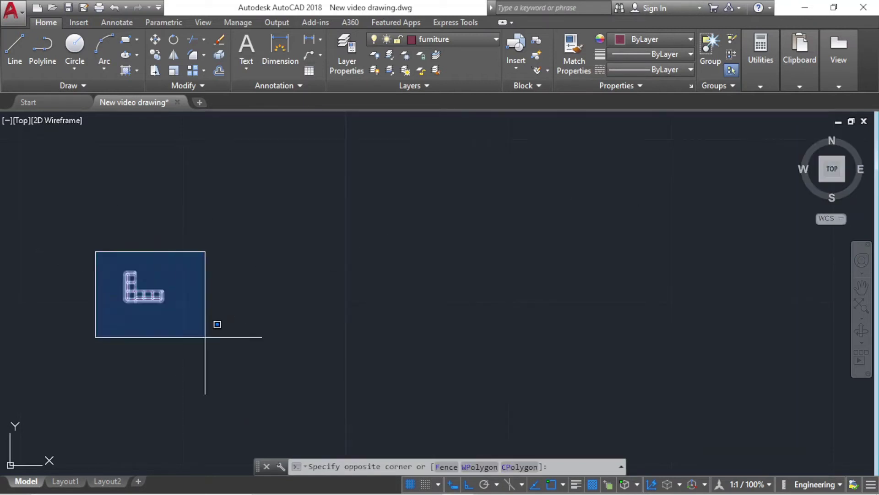
left_click(205, 337)
type("c")
key("Return")
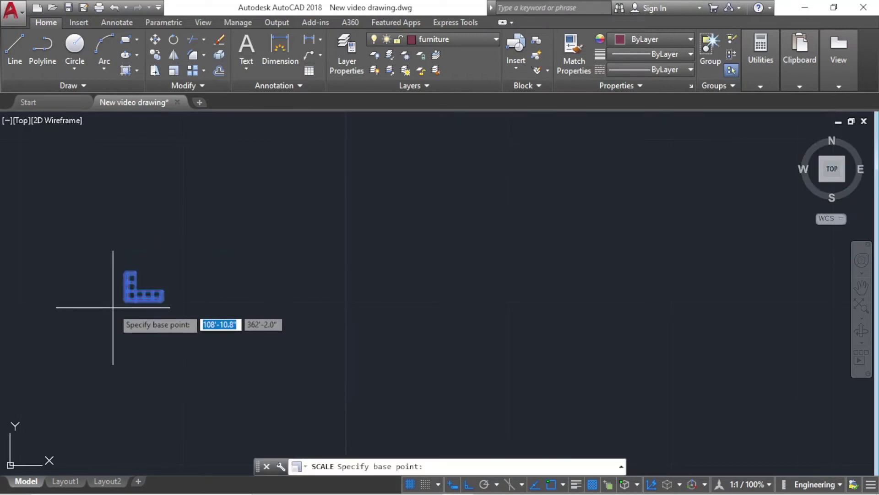
left_click(123, 302)
scroll(153, 304, "down", 3)
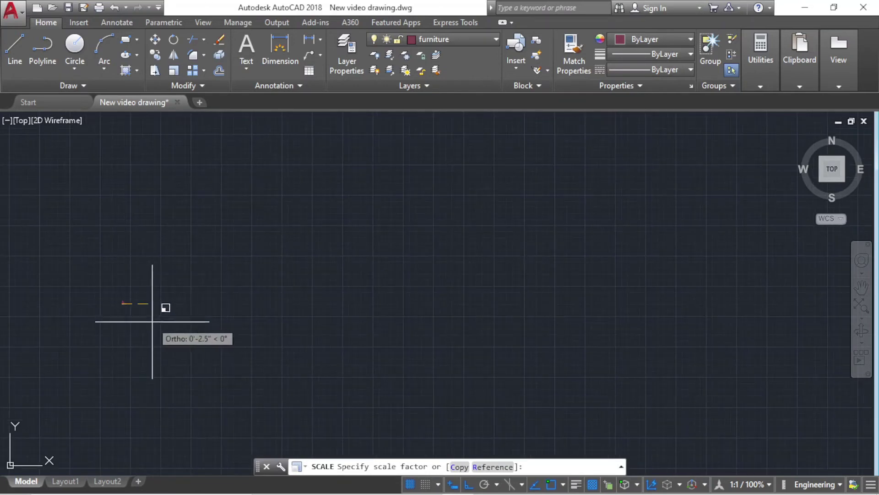
scroll(153, 318, "down", 3)
scroll(218, 340, "down", 2)
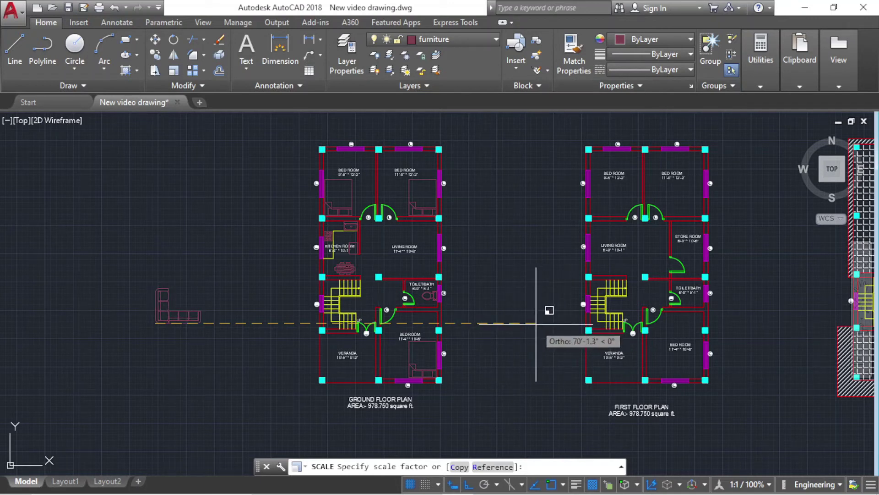
key("Escape")
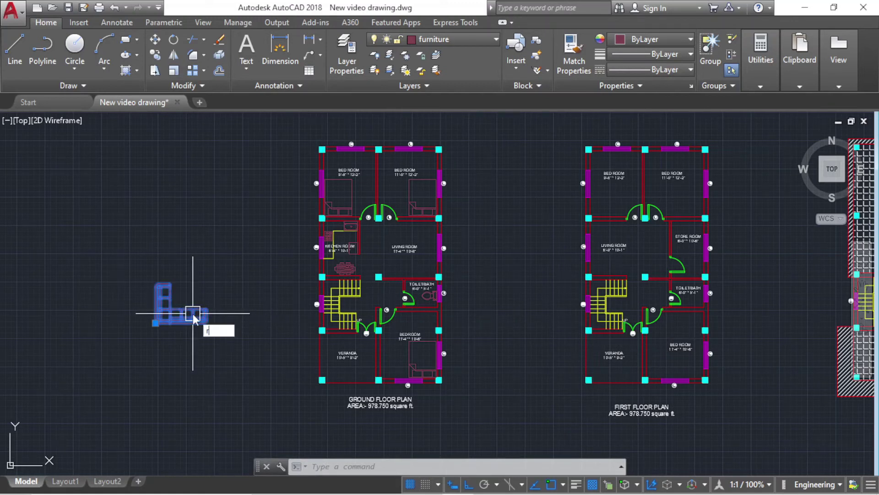
Start rotating the sofa with its lower corner as the pivot.
type("o")
key("Return")
left_click(157, 320)
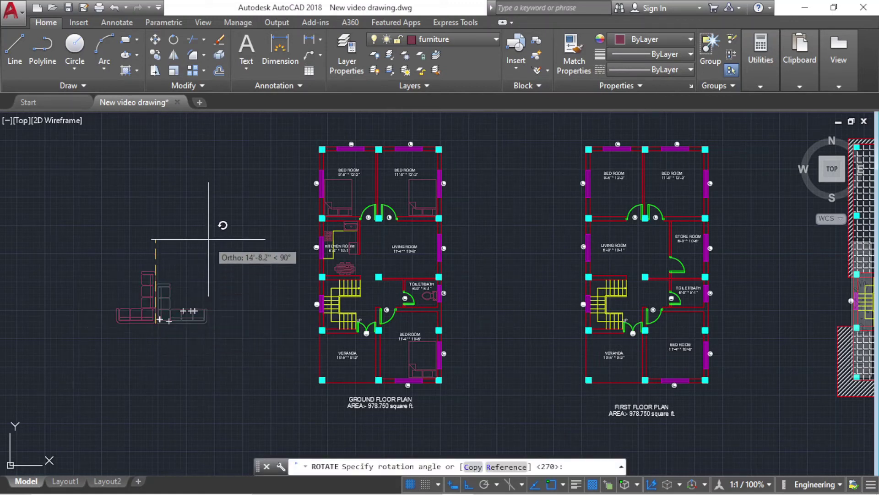
Finish the 90° turn and move the sofa by its corner into the living room's lower-right corner.
left_click(209, 198)
left_click(151, 262)
scroll(150, 326, "up", 2)
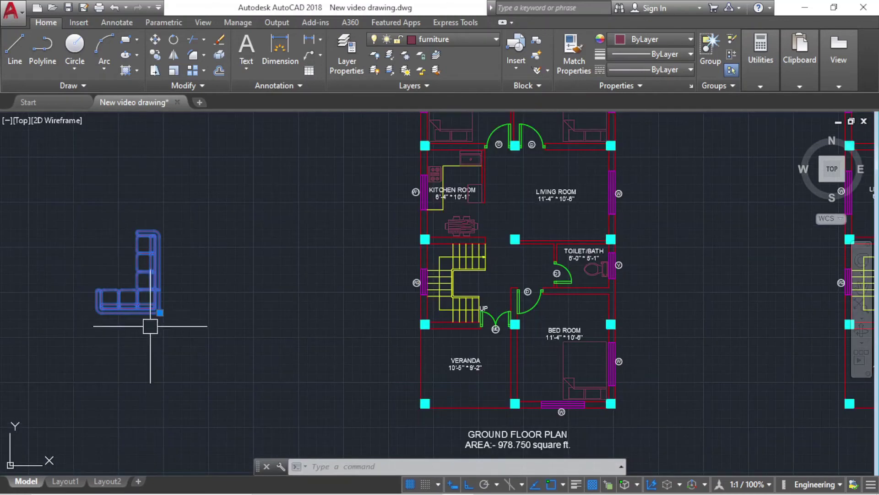
left_click(160, 313)
scroll(247, 299, "down", 3)
scroll(326, 300, "up", 3)
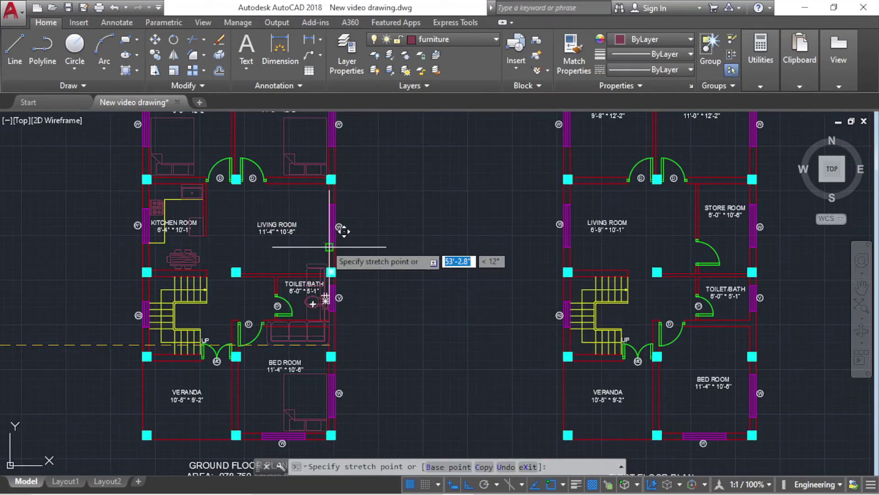
scroll(368, 266, "down", 2)
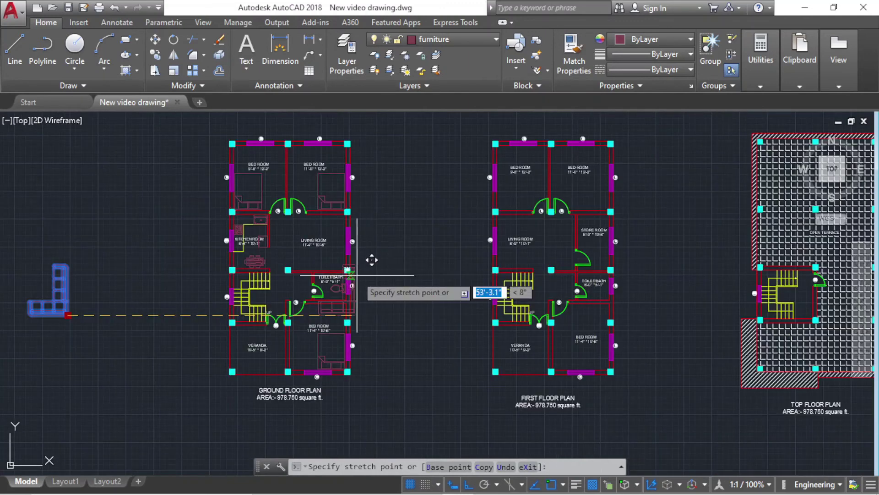
scroll(361, 249, "up", 3)
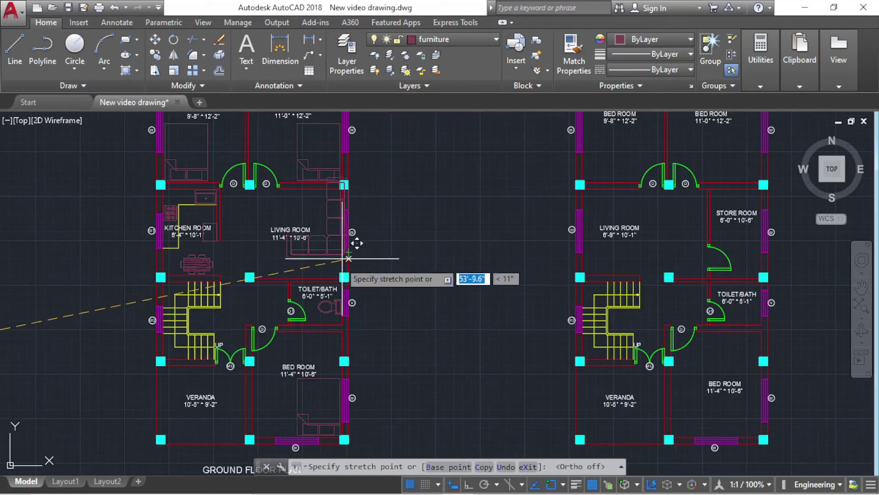
scroll(353, 247, "up", 2)
scroll(348, 257, "up", 1)
scroll(355, 271, "up", 2)
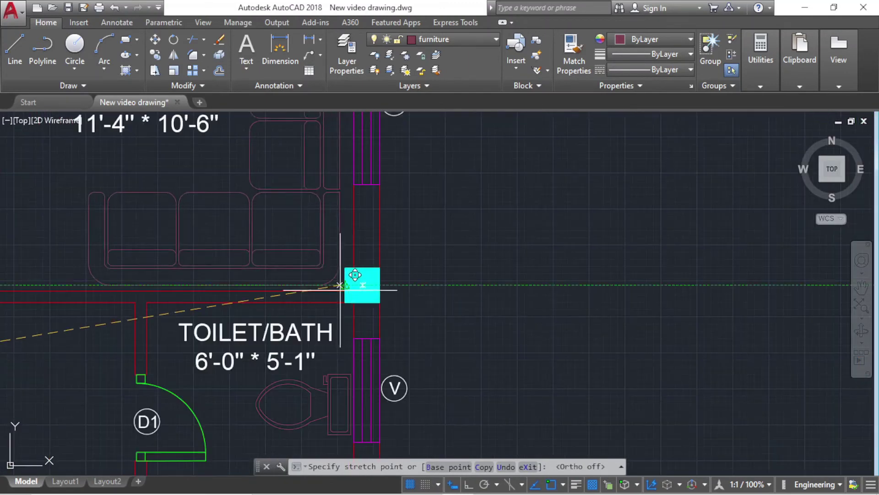
scroll(344, 290, "down", 1)
scroll(344, 291, "down", 3)
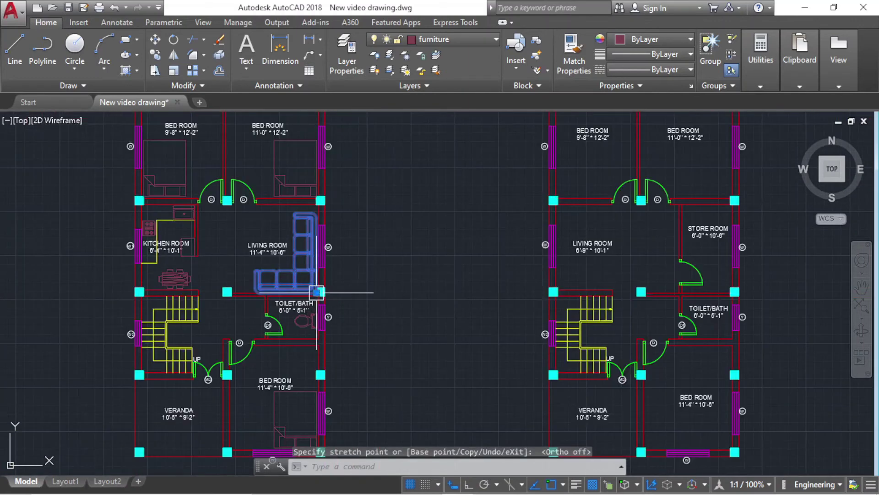
key("Escape")
key("Escape")
Check the sofa's corner grip without changing its position, then pan to show both floor plans.
scroll(303, 293, "up", 2)
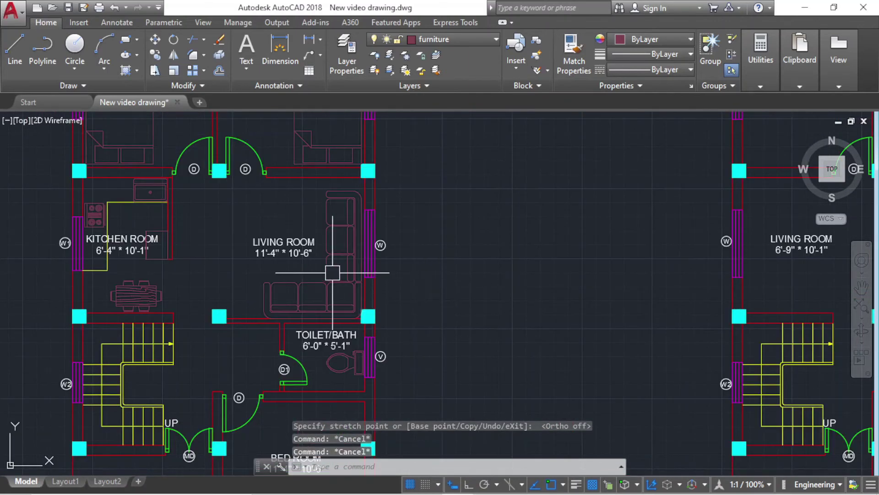
scroll(290, 309, "up", 3)
scroll(389, 351, "up", 2)
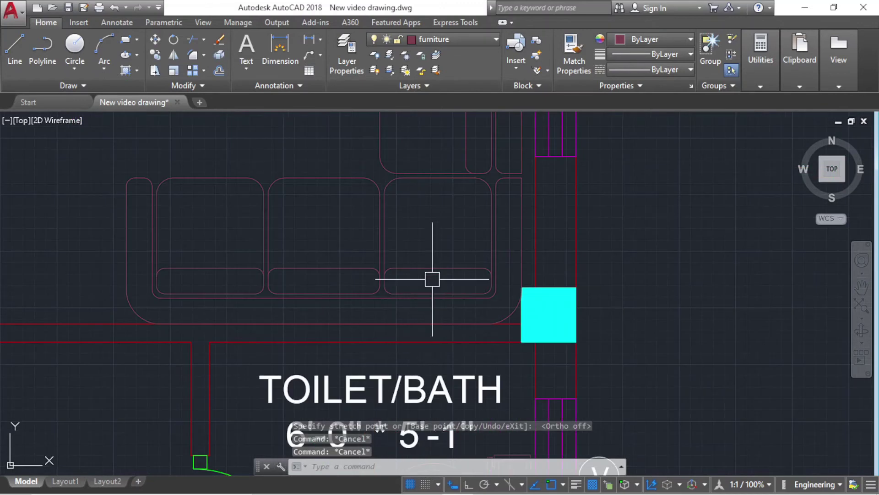
left_click(432, 278)
scroll(522, 316, "up", 3)
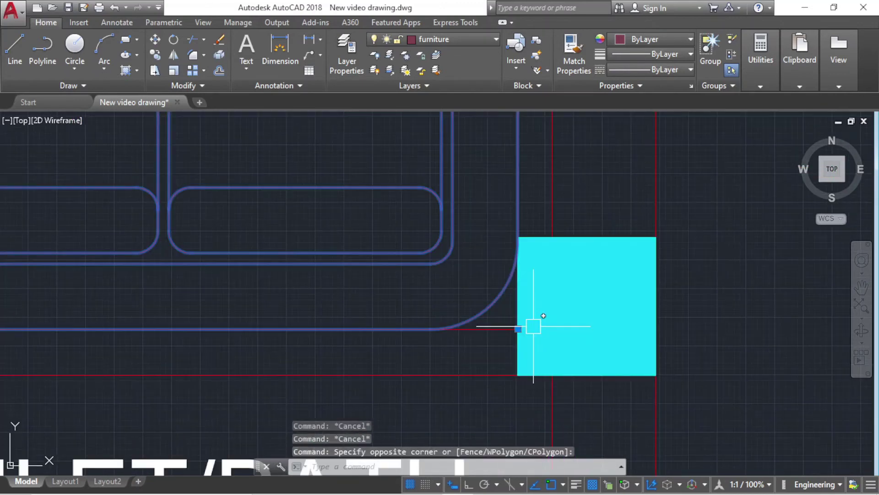
left_click(518, 329)
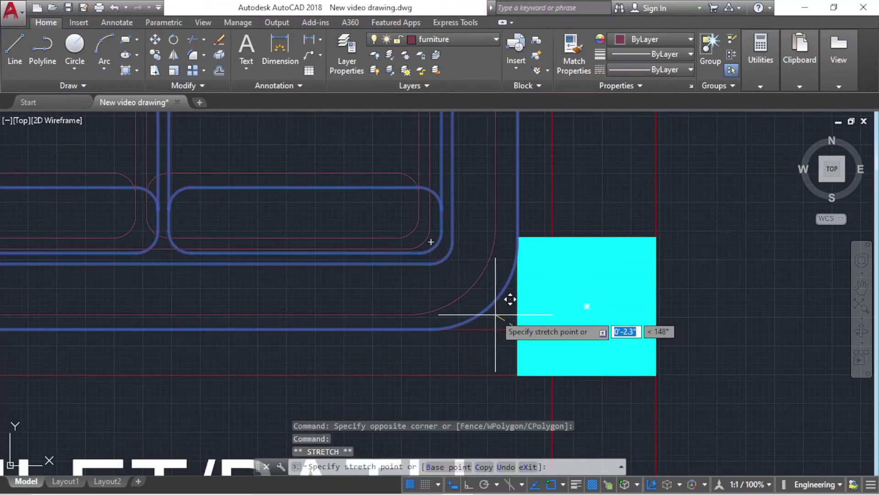
scroll(493, 313, "down", 2)
key("Escape")
key("Escape")
scroll(463, 330, "down", 2)
scroll(471, 387, "down", 4)
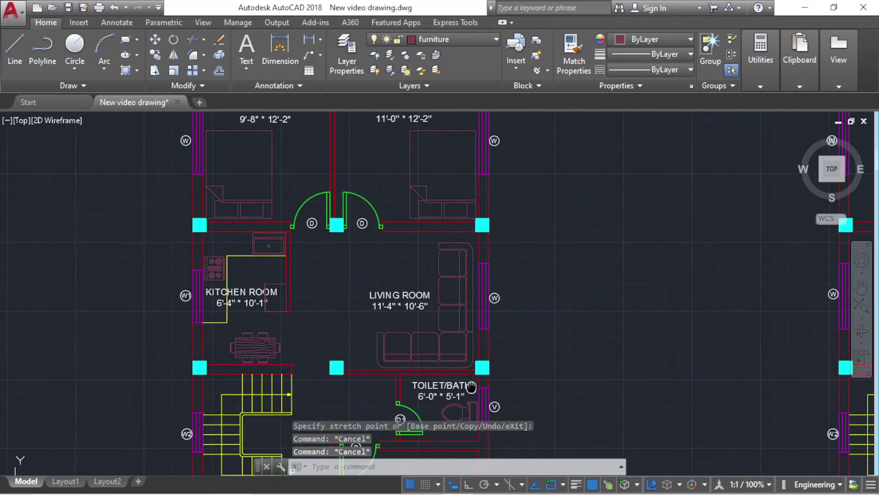
scroll(468, 358, "up", 2)
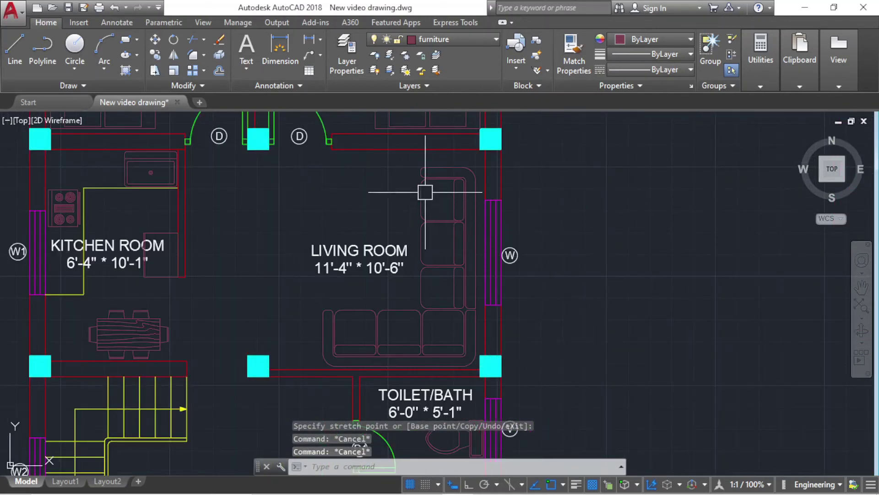
scroll(425, 307, "down", 4)
scroll(314, 276, "down", 4)
scroll(291, 281, "up", 4)
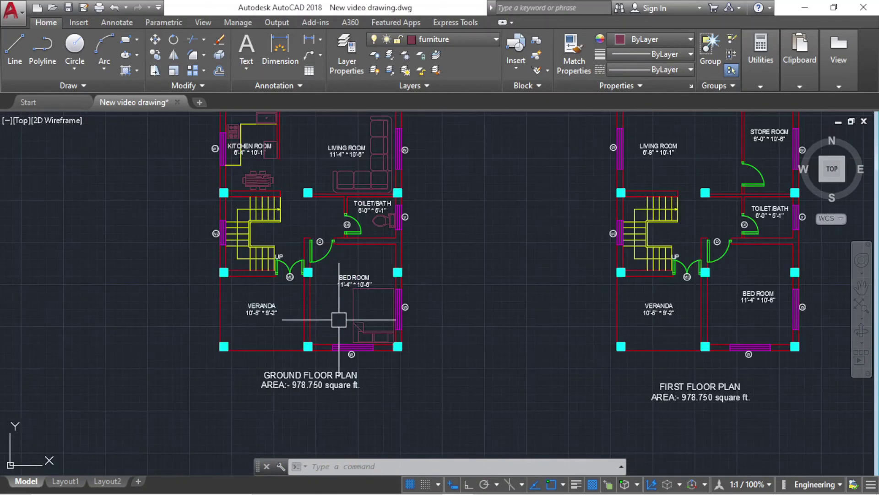
middle_click_drag(346, 330, 408, 395)
Select both front bedroom beds, the living-room sofa, the toilet and the back bedroom bed.
scroll(400, 366, "down", 3)
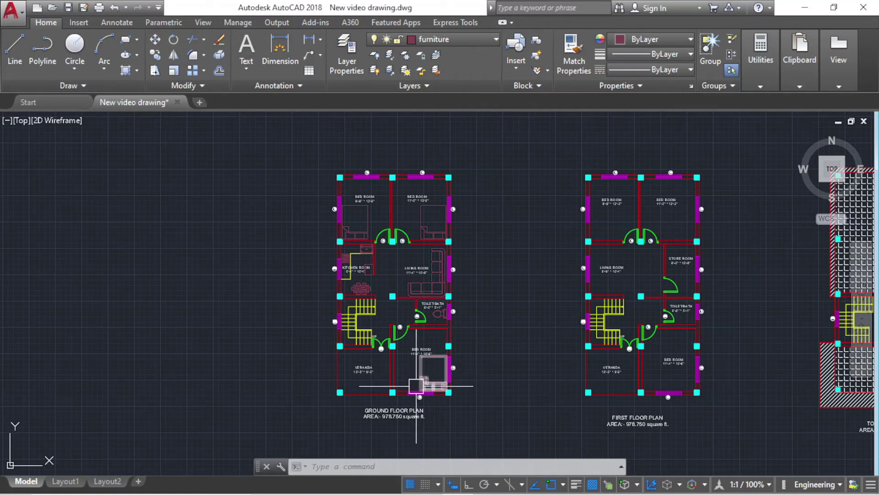
middle_click_drag(700, 285, 536, 248)
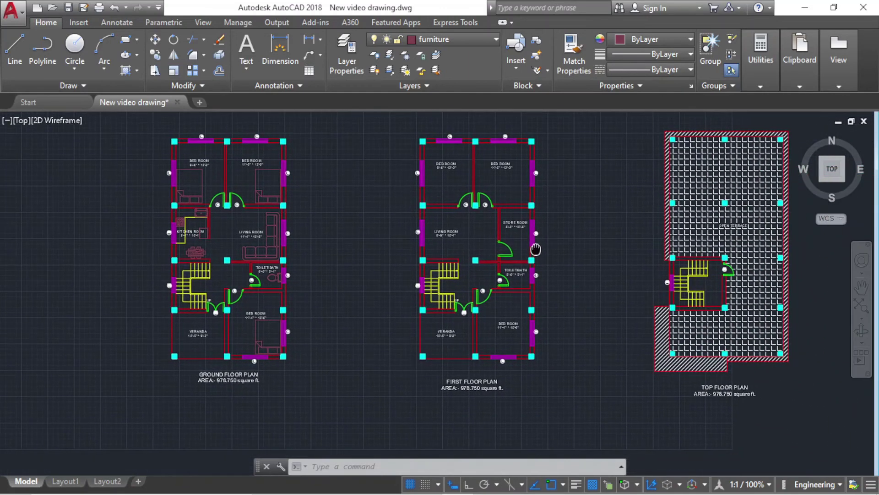
mouse_move(302, 289)
middle_mouse_down()
mouse_move(330, 305)
mouse_move(411, 301)
middle_mouse_up()
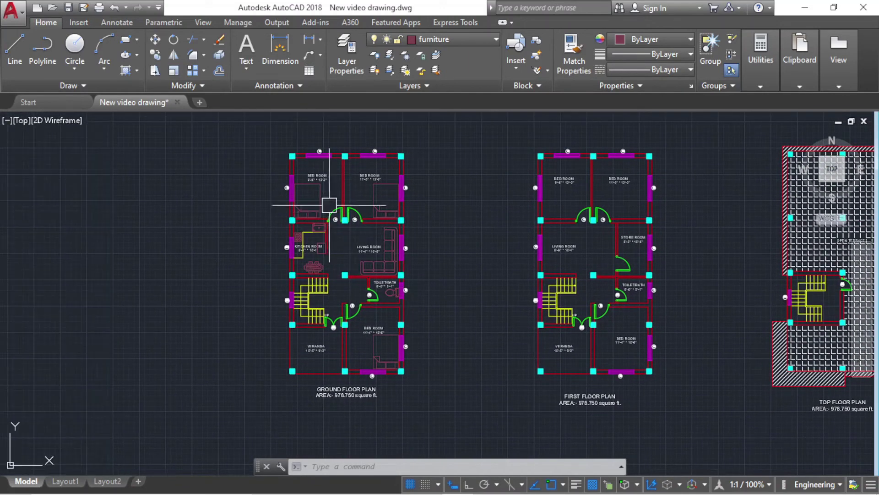
scroll(330, 205, "up", 2)
scroll(301, 219, "down", 4)
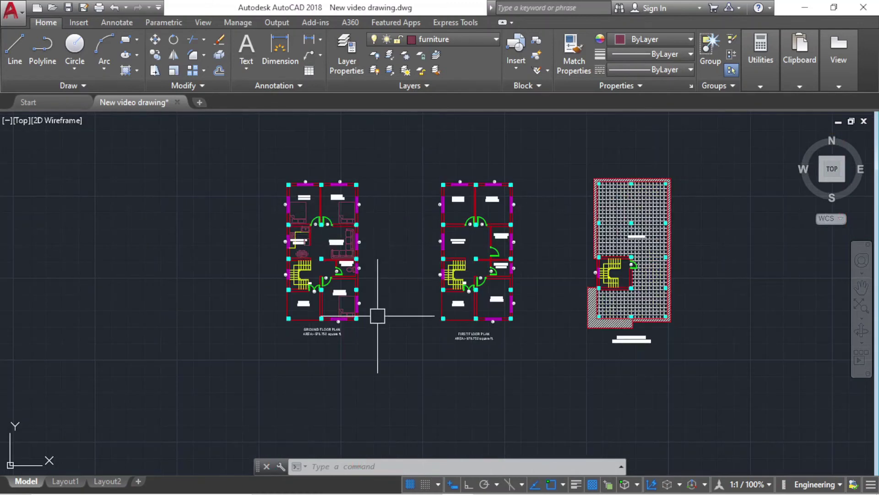
scroll(319, 230, "up", 4)
scroll(335, 273, "down", 2)
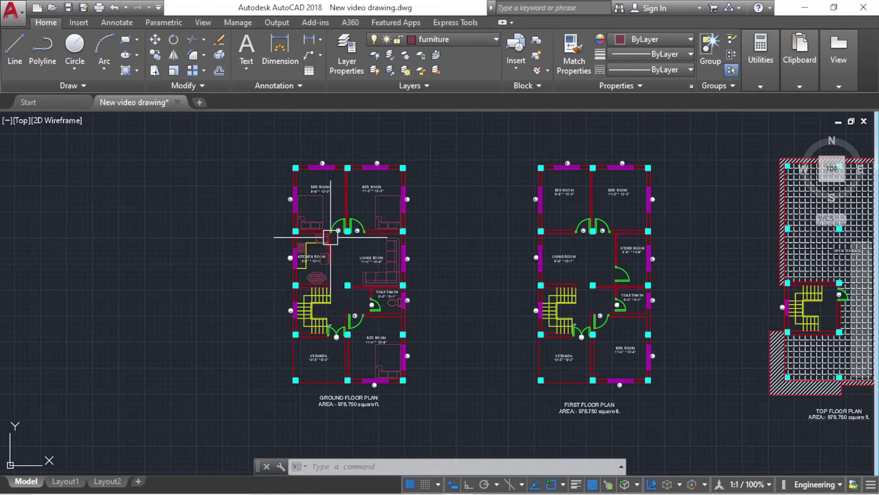
scroll(321, 224, "up", 2)
scroll(314, 208, "up", 2)
left_click(314, 206)
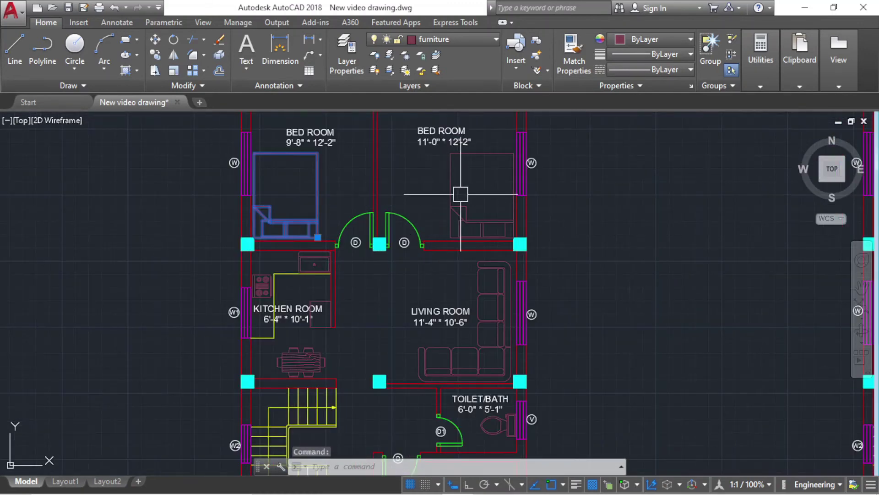
left_click(461, 194)
left_click(398, 133)
left_click(480, 290)
left_click(418, 385)
Pan and zoom so the ground and first floor plans are both in view.
scroll(475, 292, "down", 2)
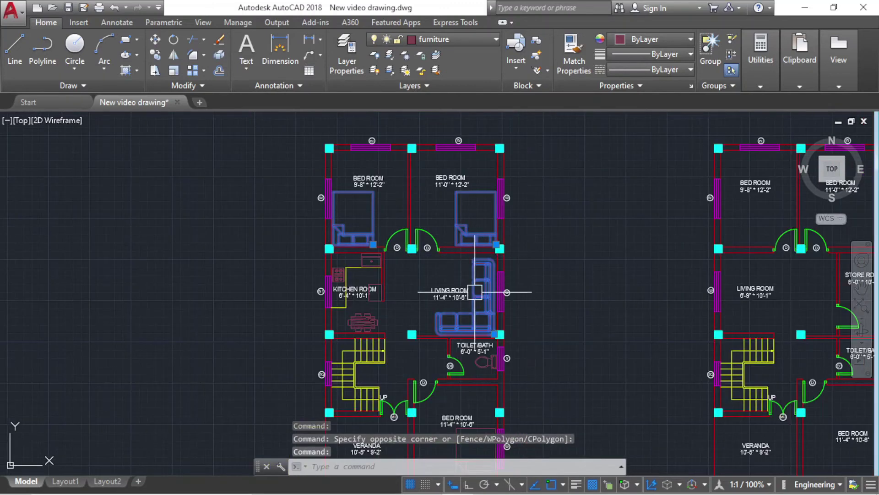
scroll(481, 385, "up", 2)
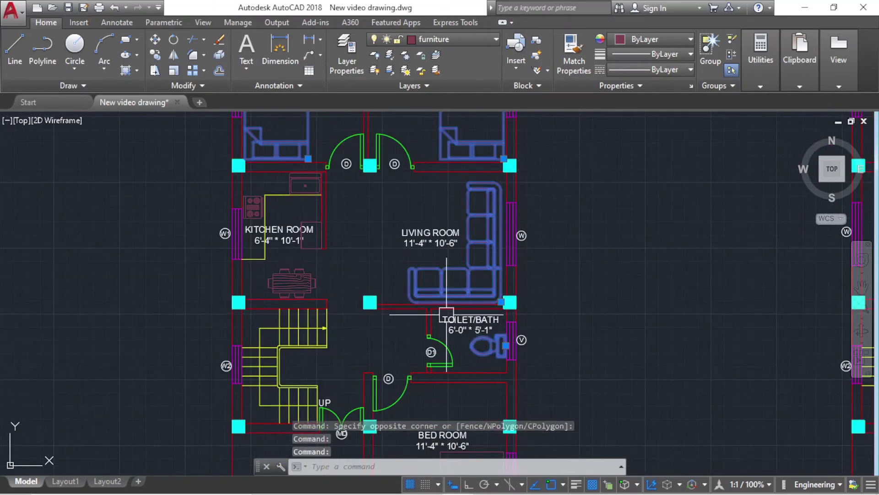
scroll(455, 324, "down", 8)
scroll(453, 321, "up", 5)
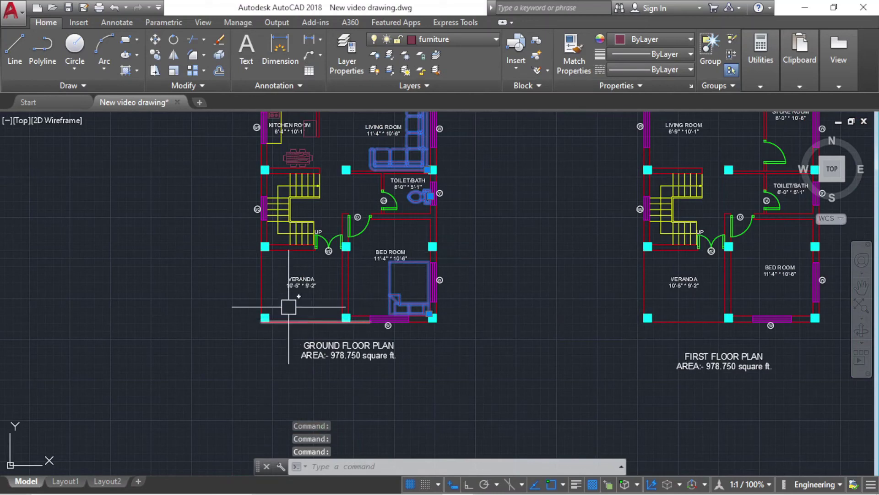
middle_click_drag(288, 307, 304, 338)
scroll(499, 305, "down", 3)
scroll(498, 304, "up", 3)
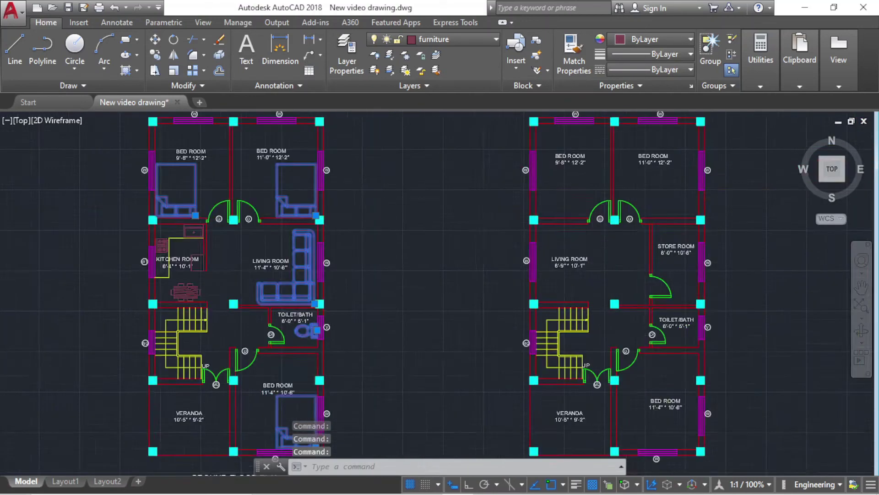
scroll(596, 256, "up", 4)
scroll(449, 252, "down", 4)
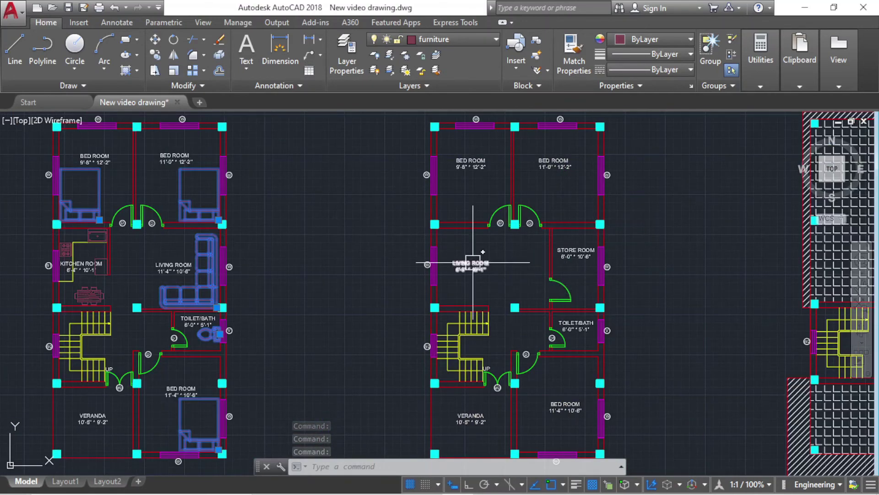
scroll(33, 279, "up", 4)
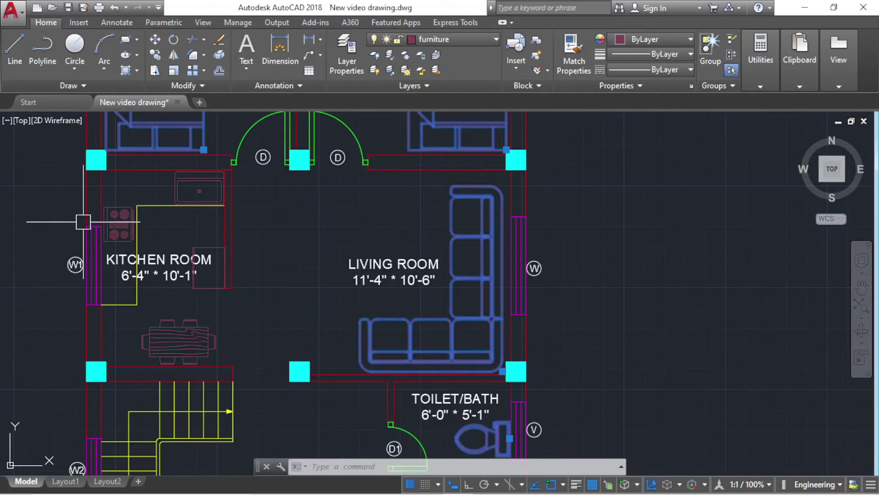
scroll(342, 303, "down", 4)
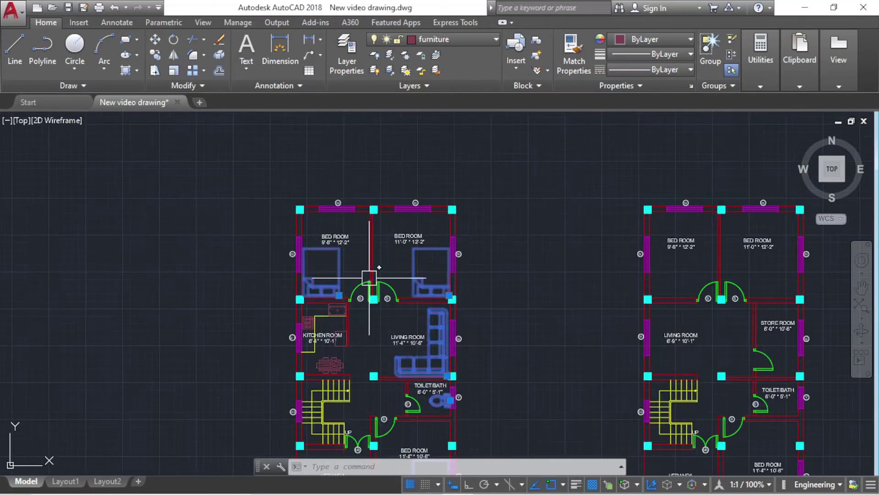
scroll(244, 161, "up", 2)
Copy the five pieces from the ground plan's top-left corner to the first floor plan's top-left corner.
key("Return")
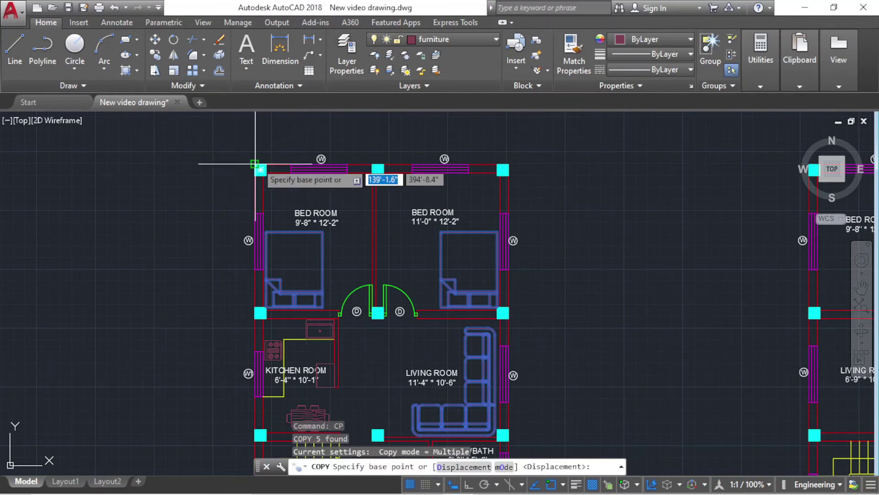
left_click(254, 163)
scroll(254, 163, "down", 3)
scroll(232, 172, "up", 2)
scroll(308, 174, "up", 4)
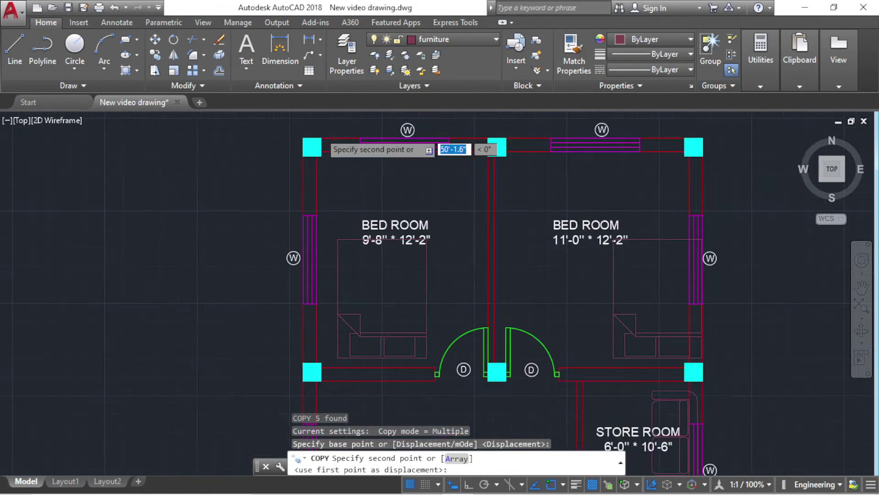
scroll(302, 156, "up", 2)
left_click(292, 141)
scroll(293, 132, "down", 5)
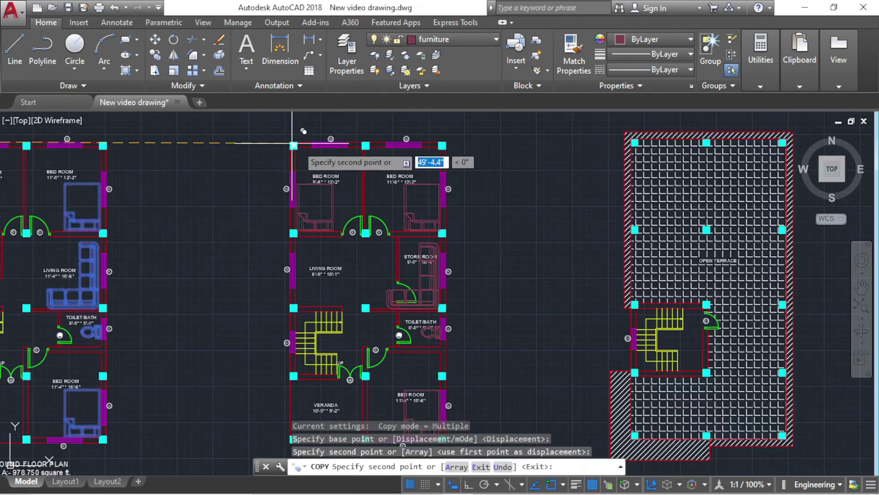
key("Escape")
scroll(347, 202, "up", 4)
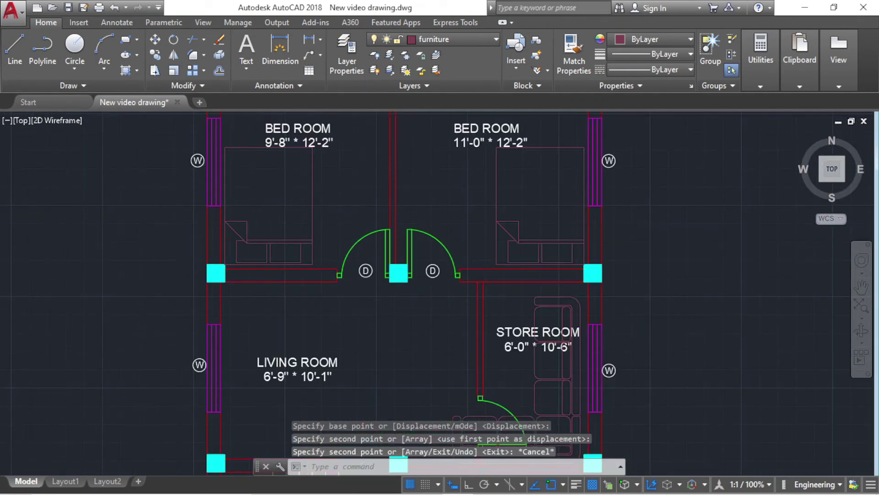
scroll(368, 160, "down", 3)
scroll(339, 182, "up", 3)
scroll(418, 197, "down", 5)
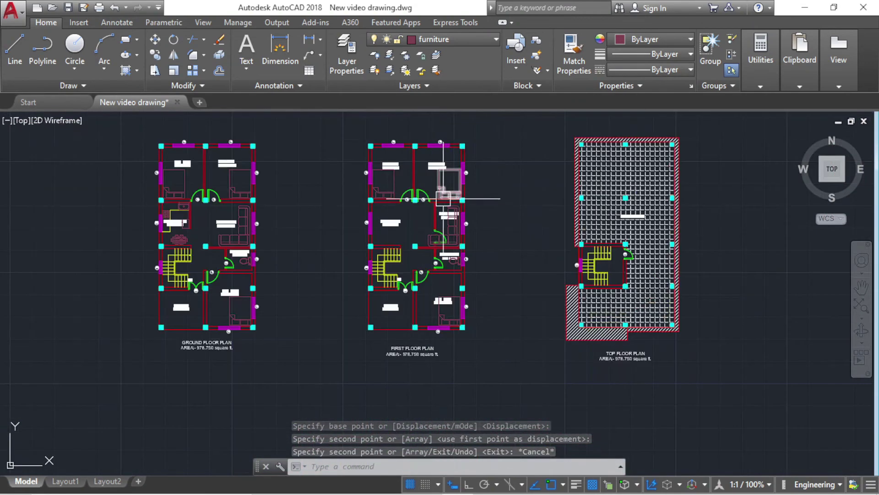
scroll(392, 190, "up", 2)
scroll(448, 235, "up", 2)
scroll(487, 234, "down", 4)
scroll(487, 233, "up", 4)
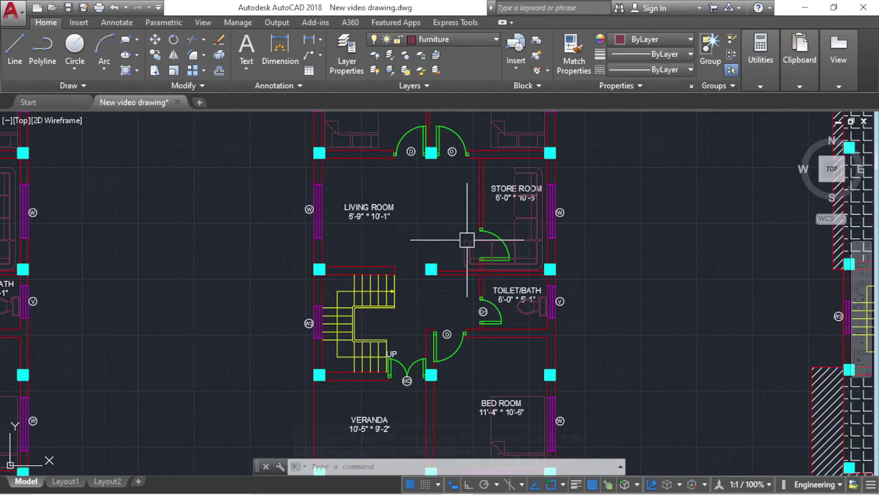
scroll(480, 247, "down", 3)
scroll(520, 308, "down", 2)
scroll(501, 265, "up", 2)
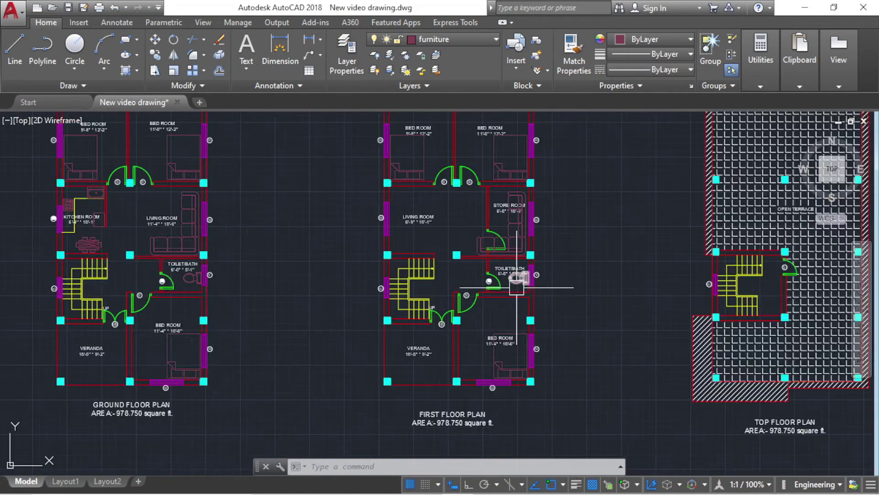
scroll(521, 280, "up", 3)
scroll(510, 246, "down", 2)
scroll(500, 355, "up", 2)
scroll(507, 353, "up", 1)
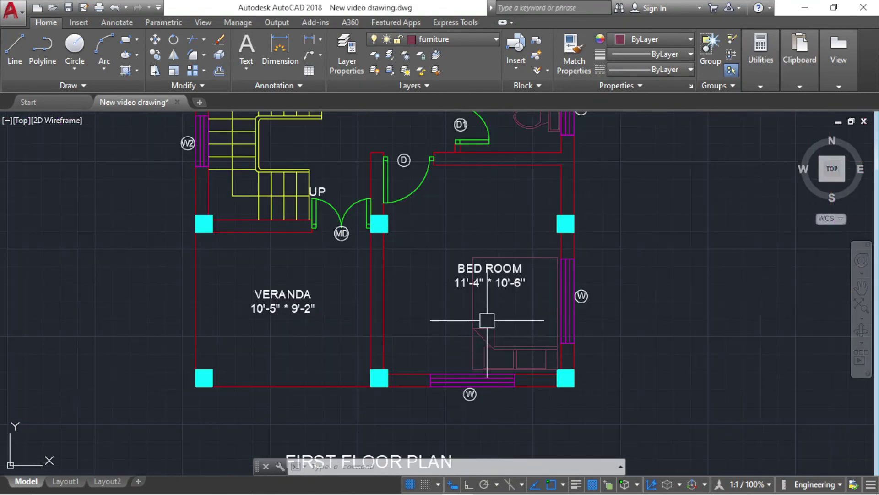
scroll(456, 274, "up", 2)
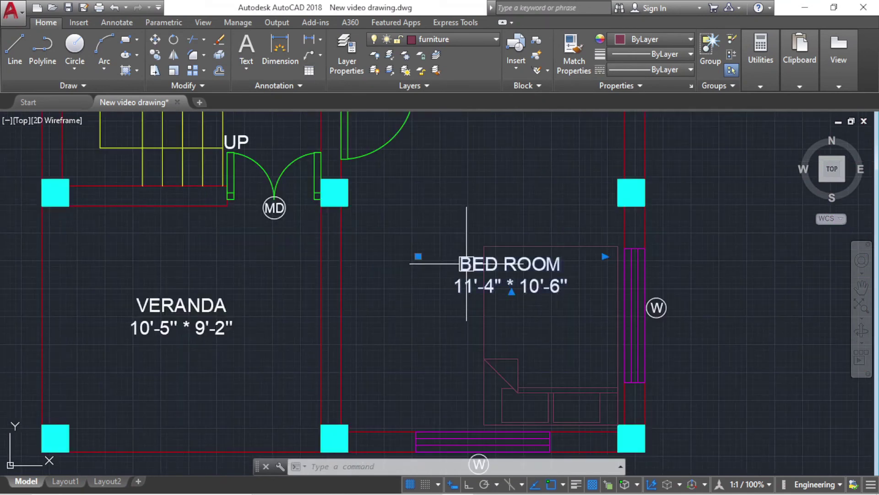
left_click(418, 257)
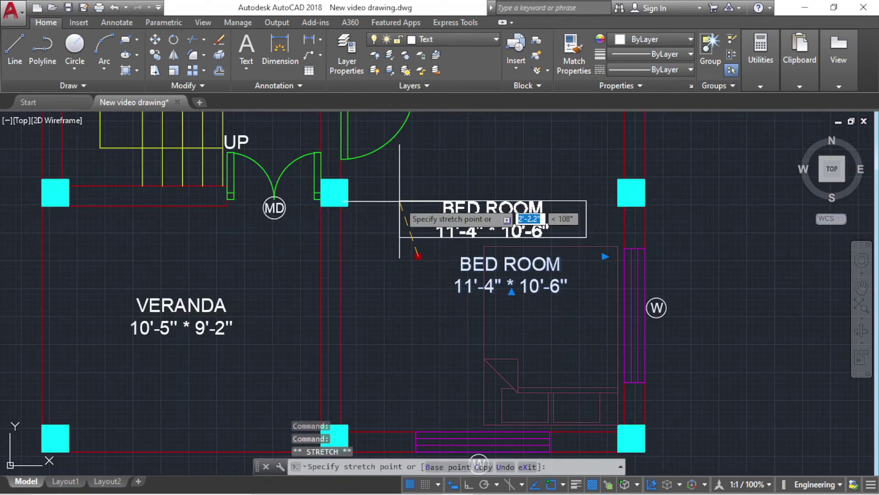
left_click(412, 247)
scroll(430, 220, "down", 3)
key("Escape")
scroll(429, 220, "up", 3)
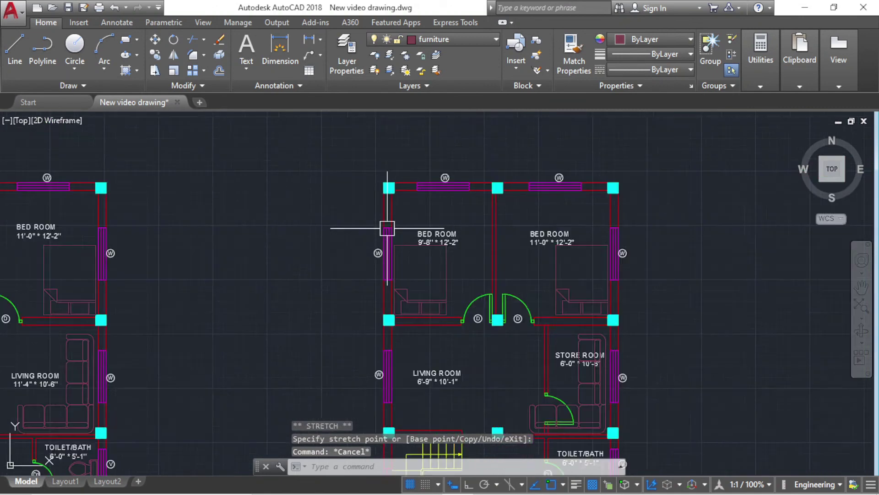
scroll(421, 229, "up", 3)
left_click(462, 231)
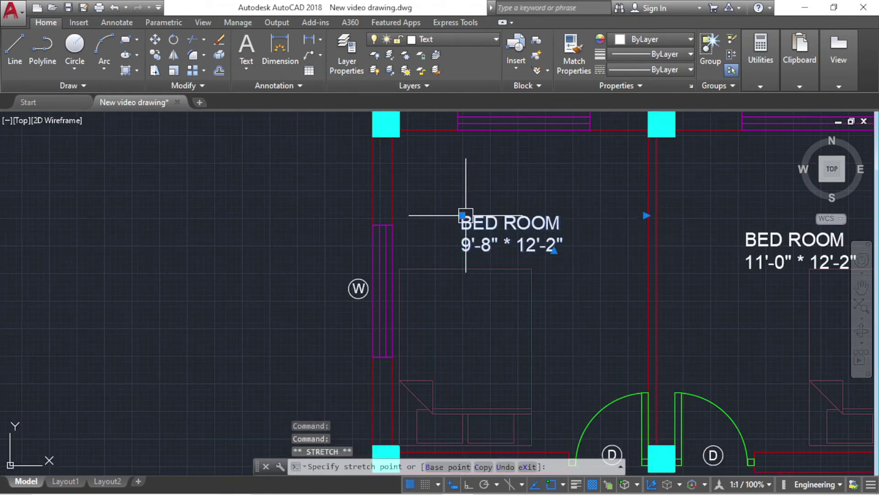
scroll(595, 254, "down", 4)
scroll(537, 251, "up", 2)
key("Escape")
scroll(537, 251, "up", 2)
left_click(527, 252)
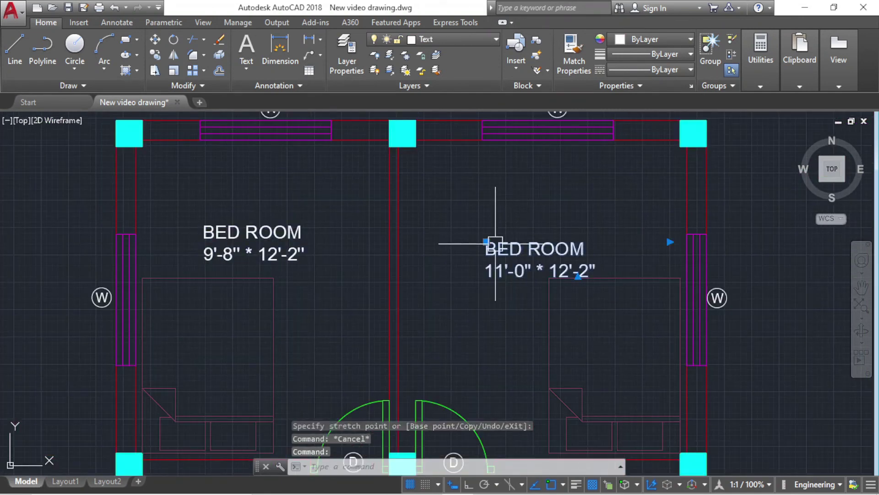
left_click(487, 242)
scroll(462, 233, "down", 2)
scroll(503, 321, "down", 3)
key("Escape")
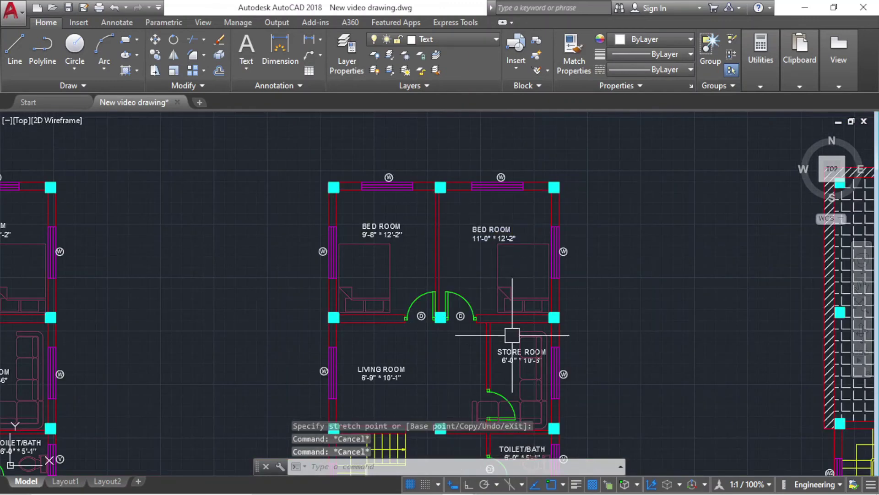
scroll(482, 299, "up", 1)
scroll(482, 299, "up", 2)
Window-select the first-floor sofa and begin relocating it, then cancel the move.
left_click(508, 350)
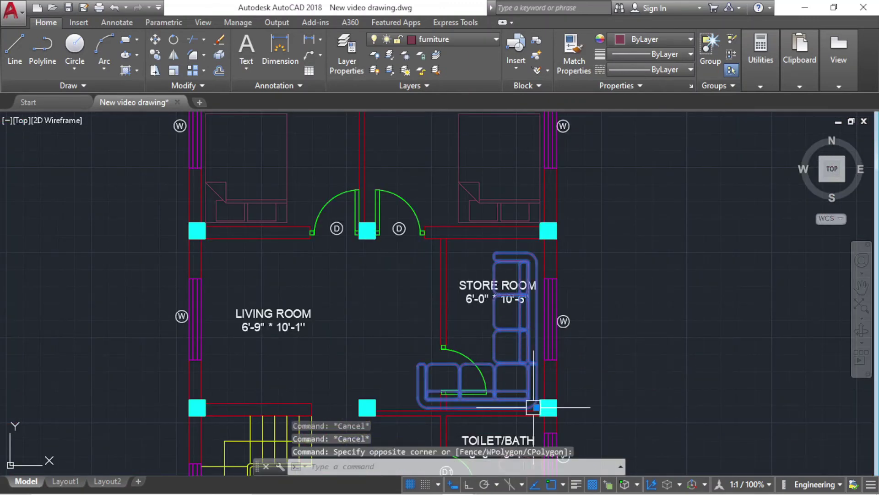
left_click(536, 407)
scroll(451, 383, "down", 2)
scroll(252, 349, "down", 2)
scroll(305, 315, "down", 2)
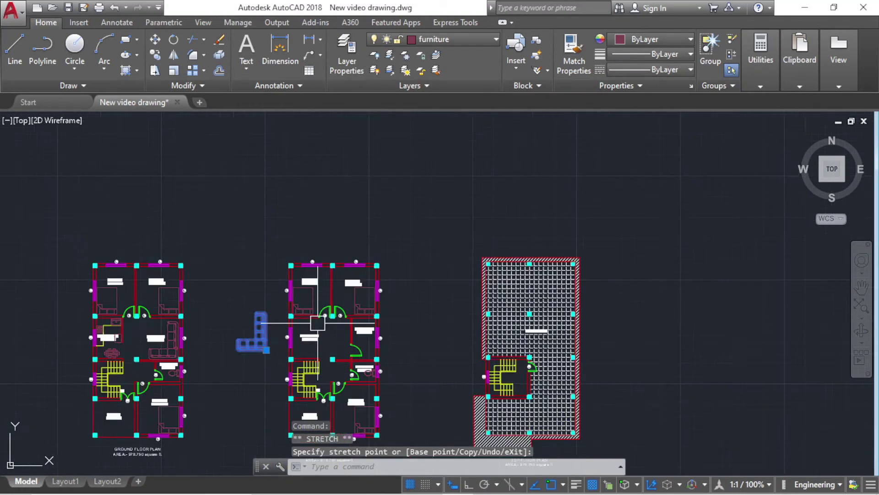
scroll(350, 318, "down", 1)
middle_click_drag(351, 318, 355, 308)
scroll(349, 309, "up", 2)
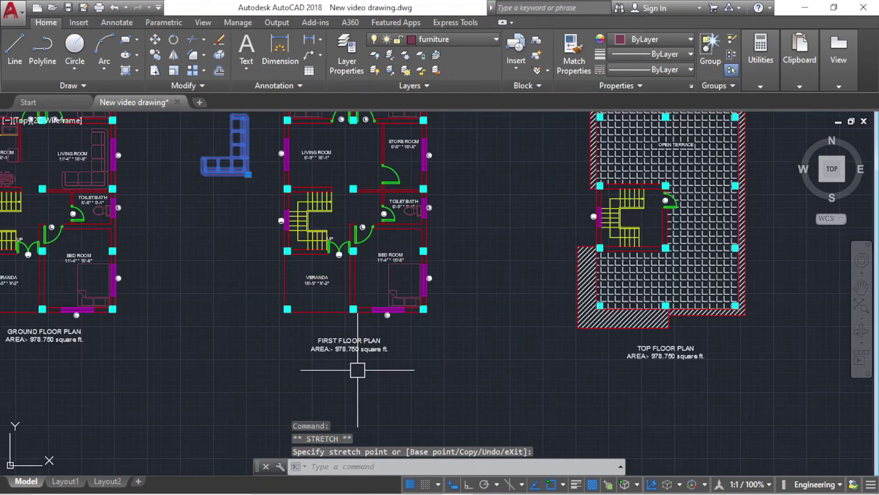
scroll(396, 279, "up", 3)
scroll(397, 279, "up", 2)
scroll(406, 366, "down", 4)
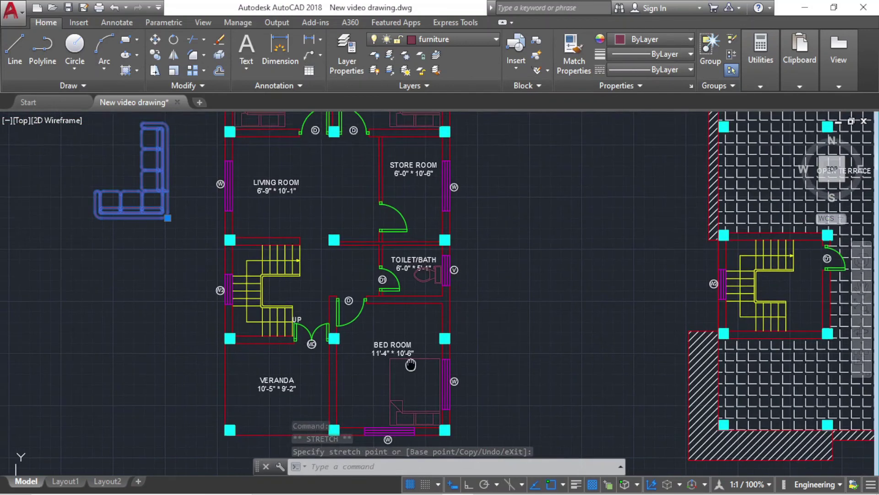
scroll(422, 230, "up", 3)
scroll(378, 191, "up", 2)
scroll(279, 229, "up", 1)
key("Escape")
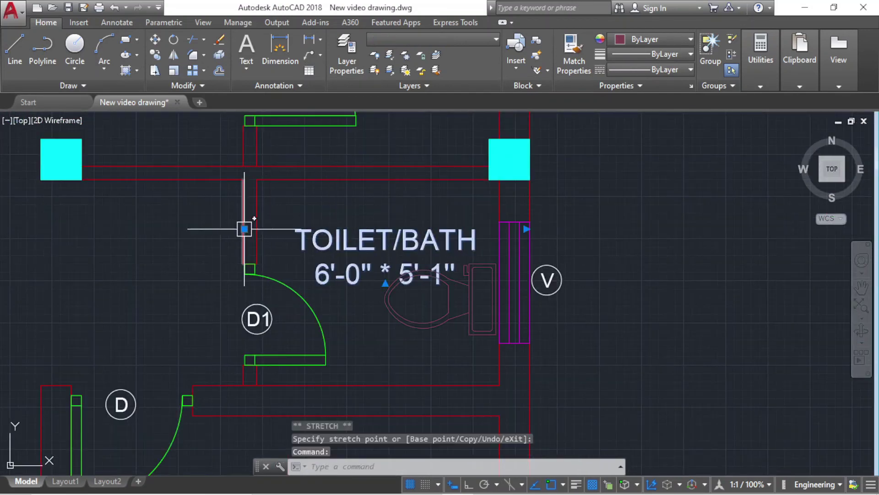
Start and cancel moving the TOILET/BATH label, then reframe the view of all three plans.
left_click(244, 228)
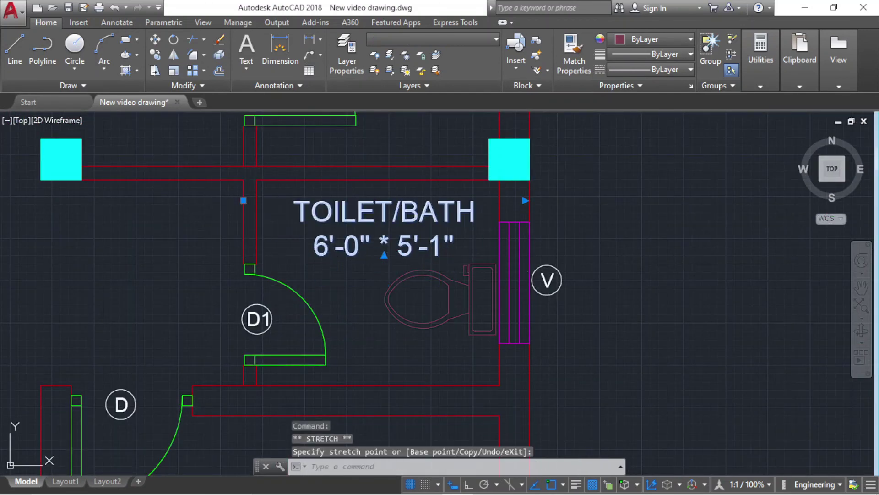
key("Escape")
key("Escape")
scroll(614, 295, "down", 2)
scroll(614, 294, "down", 2)
scroll(530, 251, "down", 1)
scroll(468, 310, "down", 2)
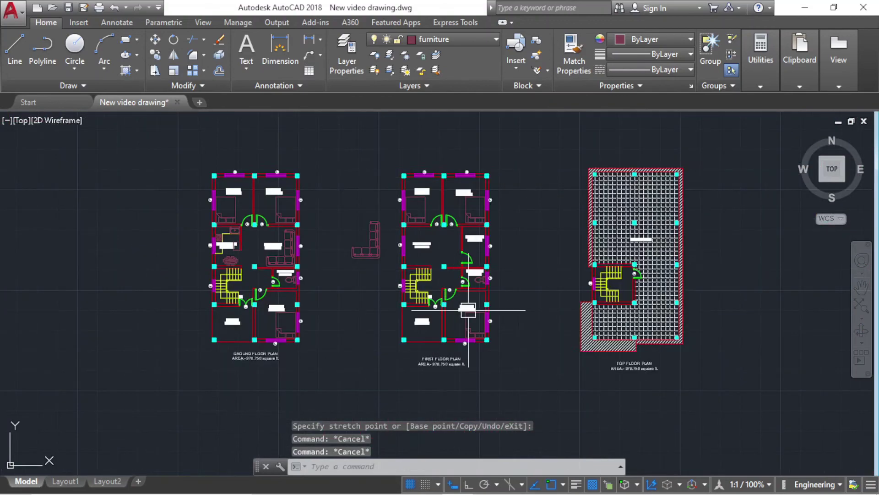
middle_click_drag(419, 243, 416, 270)
scroll(444, 244, "up", 2)
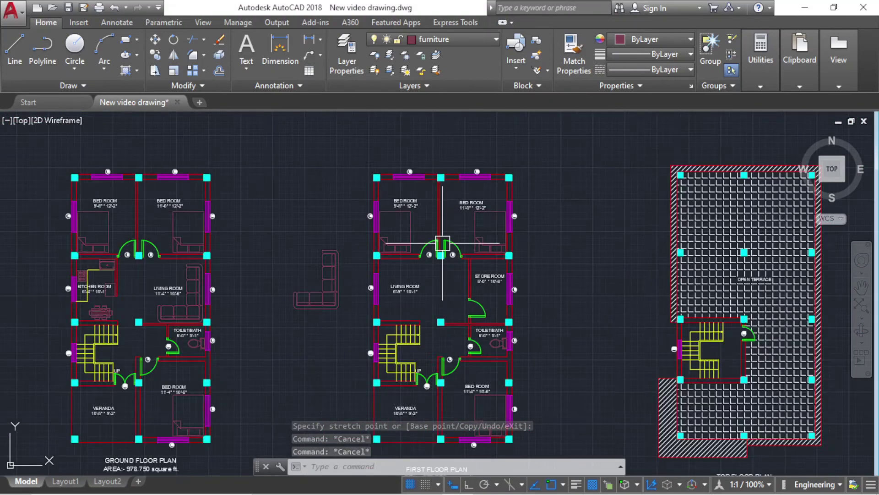
scroll(444, 244, "up", 2)
Select the loose L-shaped sofa block and compare with the reference PDF's first-floor living room in Edge.
left_click(275, 289)
scroll(390, 215, "down", 6)
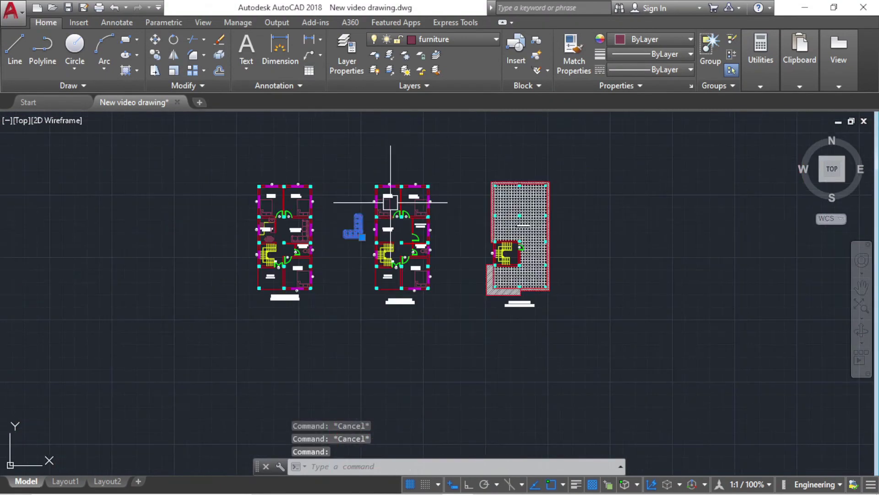
scroll(377, 217, "up", 4)
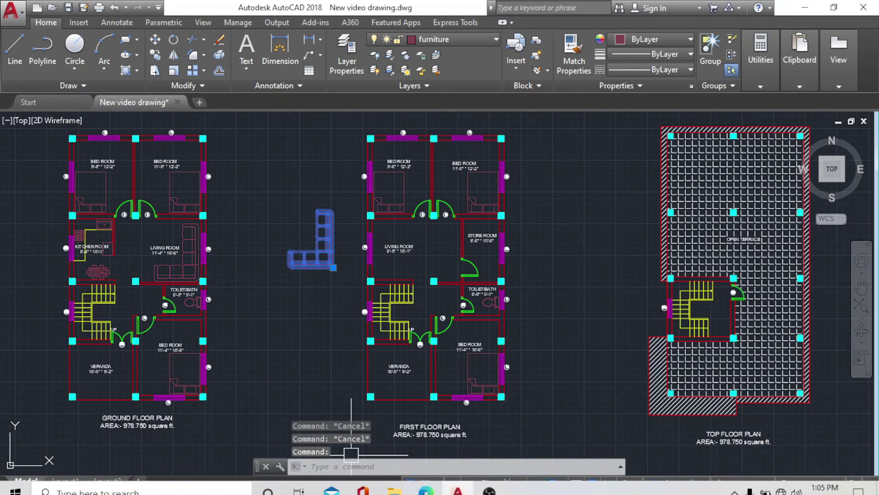
left_click(438, 485)
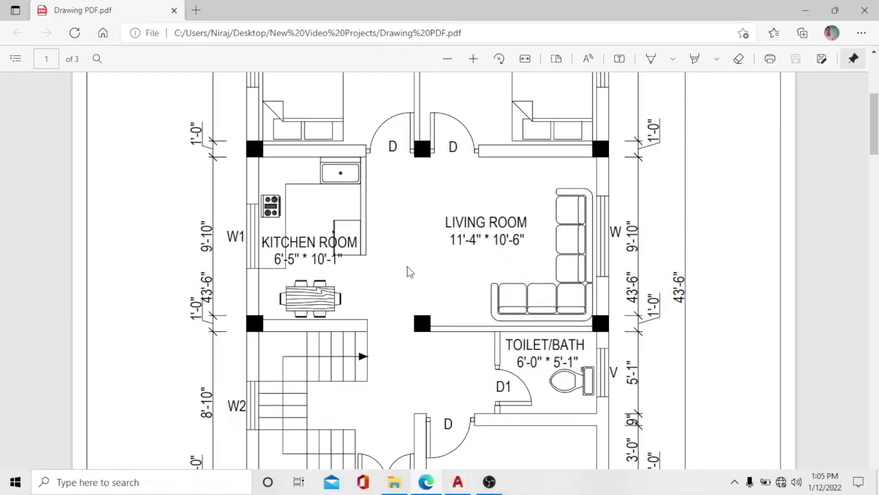
scroll(409, 270, "down", 5)
scroll(410, 268, "down", 5)
scroll(410, 268, "down", 5)
scroll(412, 259, "up", 5)
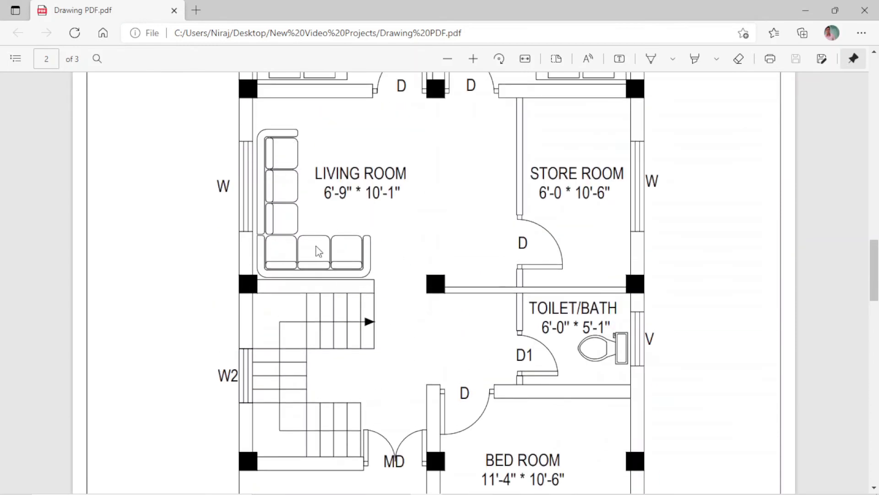
left_click(812, 7)
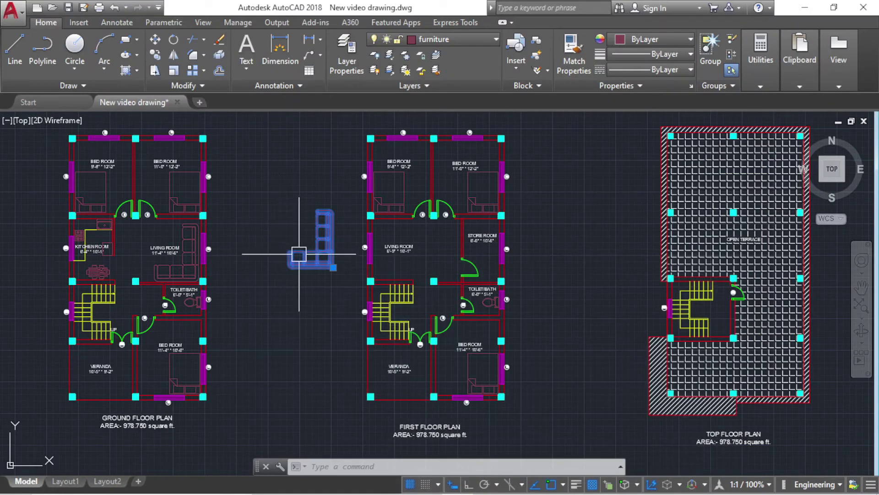
Mirror the L-shaped sofa across a vertical line, erasing the original.
scroll(307, 252, "up", 5)
scroll(363, 323, "down", 4)
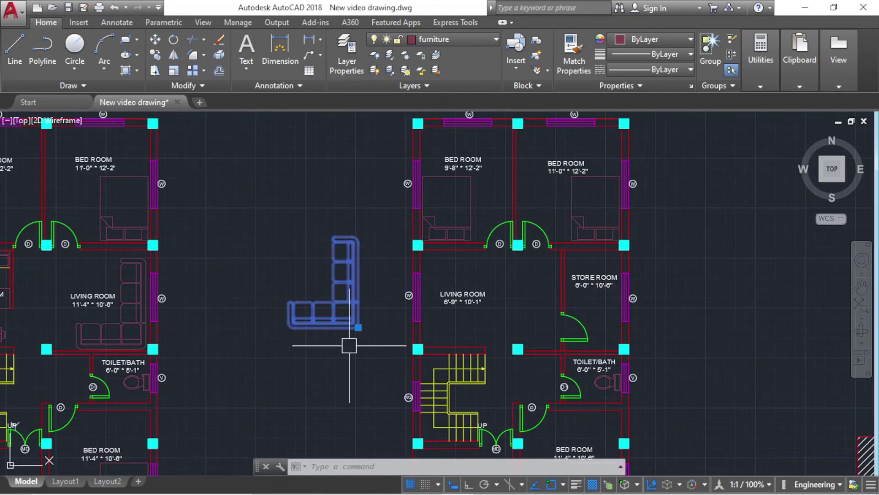
type("mi")
key("Return")
left_click(358, 323)
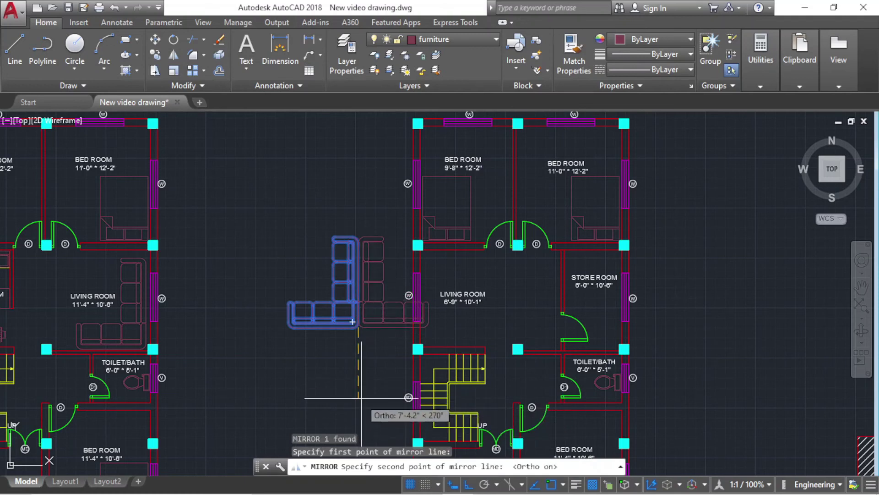
left_click(362, 398)
left_click(391, 432)
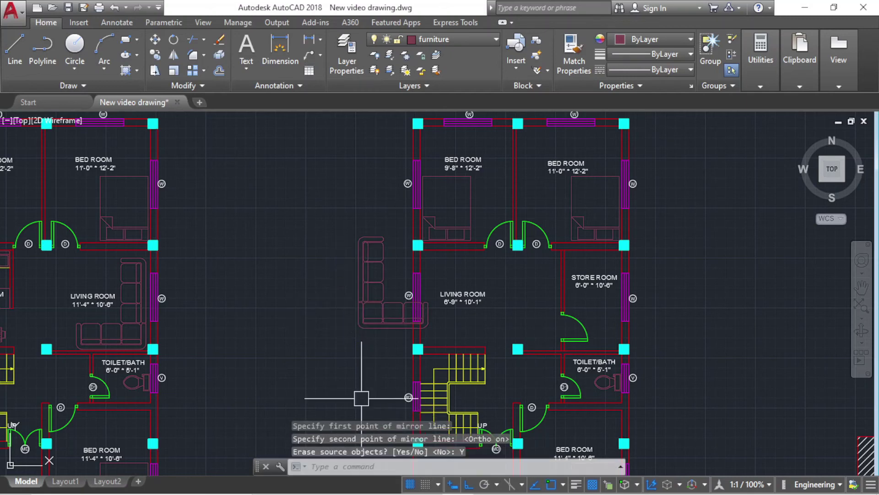
Grab the mirrored sofa by its base grip to reposition it, then cancel the stretch.
scroll(354, 334, "up", 4)
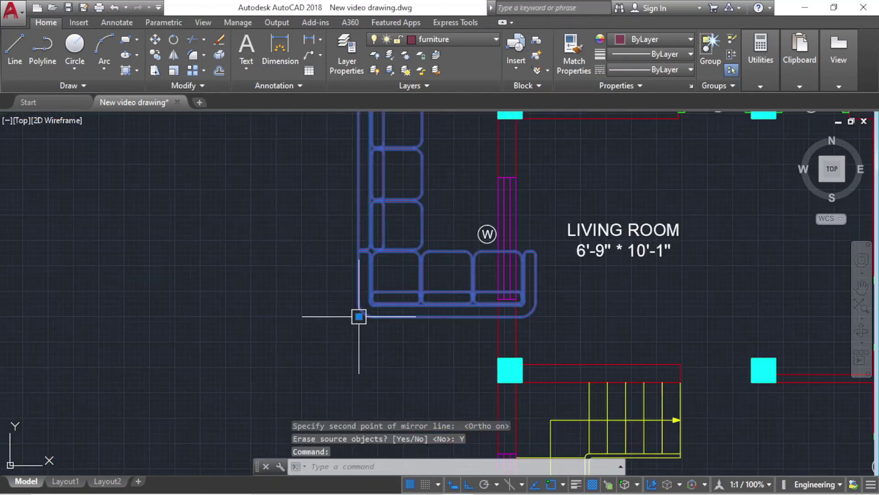
left_click(359, 316)
scroll(549, 339, "up", 5)
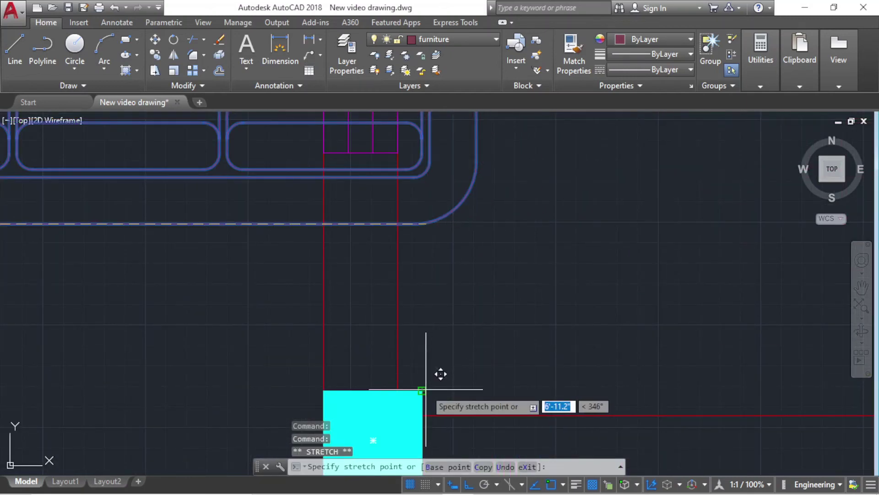
scroll(426, 390, "down", 3)
scroll(431, 367, "down", 4)
key("Escape")
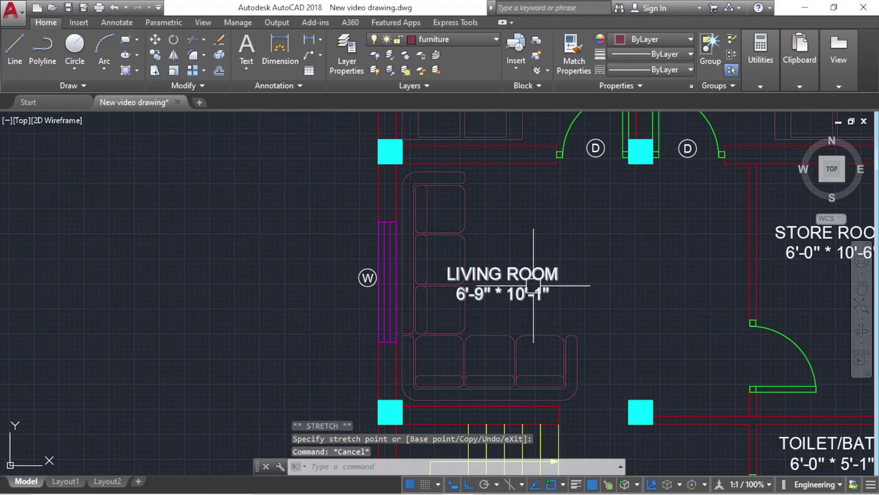
Select and grab the LIVING ROOM label to move it, then cancel.
left_click(534, 285)
left_click(420, 267)
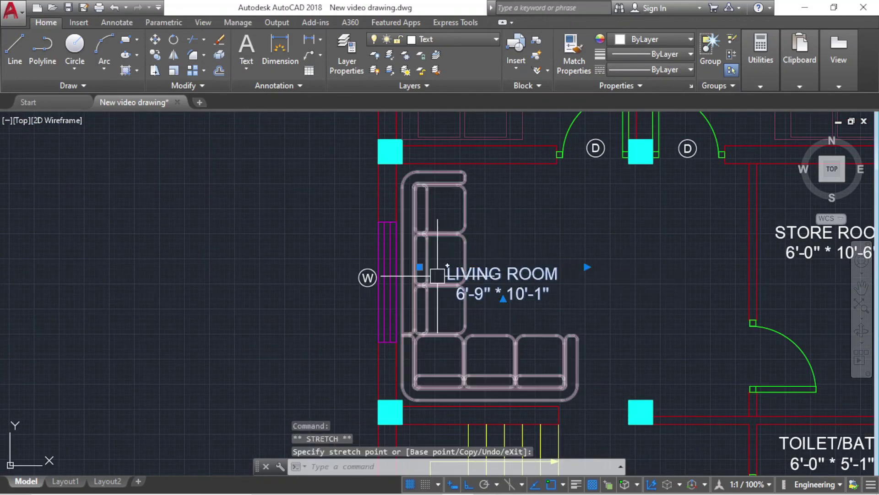
scroll(485, 270, "up", 2)
scroll(484, 270, "up", 4)
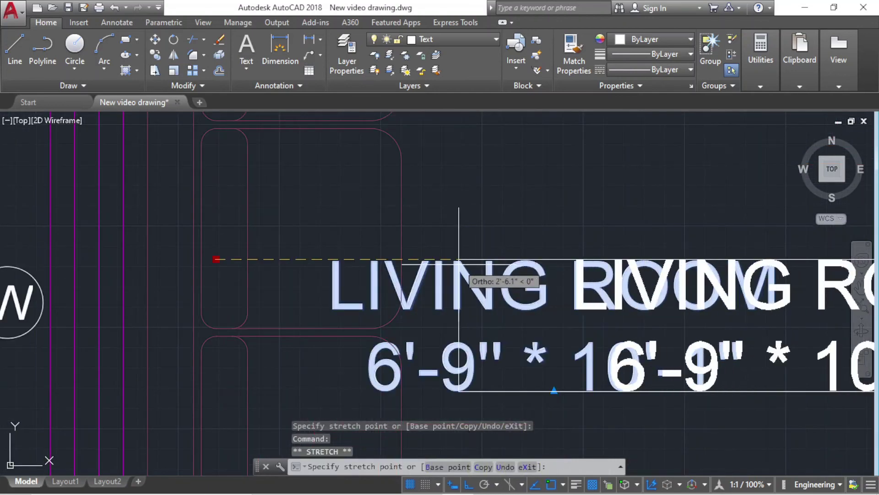
key("Escape")
Pan and zoom so the ground and first floor plans show together.
scroll(456, 263, "down", 5)
scroll(477, 255, "down", 2)
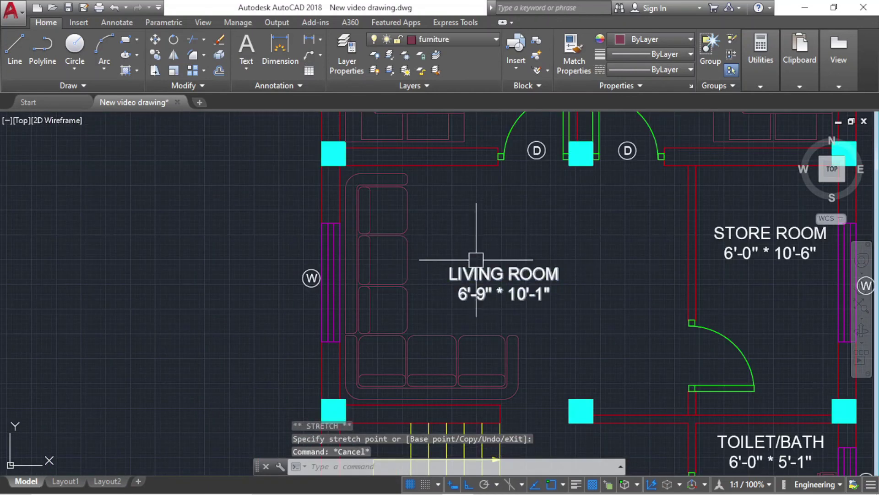
scroll(507, 298, "down", 4)
scroll(487, 299, "up", 3)
middle_click_drag(487, 298, 439, 305)
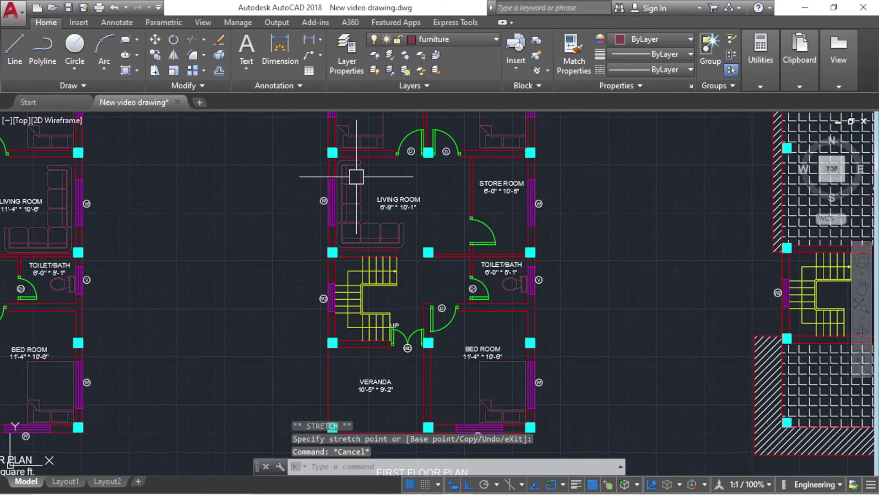
scroll(357, 176, "up", 2)
scroll(359, 187, "down", 2)
mouse_move(359, 186)
middle_mouse_down()
mouse_move(503, 235)
mouse_move(543, 220)
middle_mouse_up()
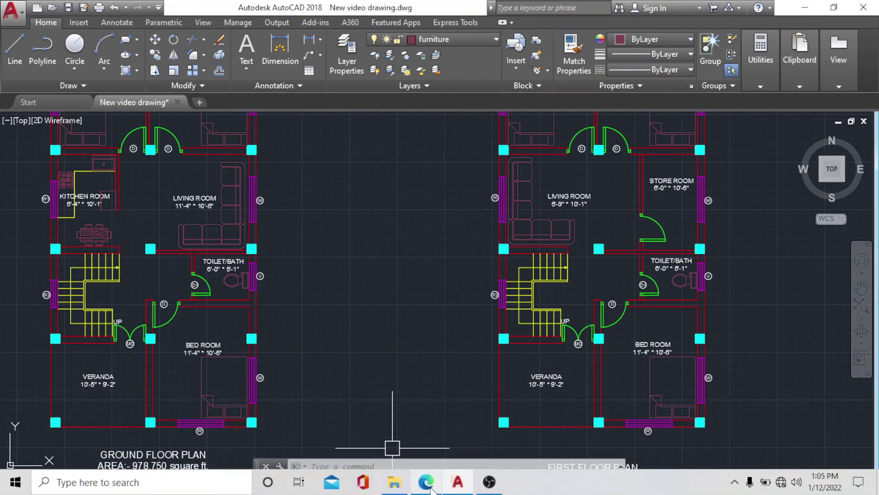
Compare the living rooms on pages 2 and 1 of Drawing PDF.pdf, then minimize Edge.
left_click(431, 486)
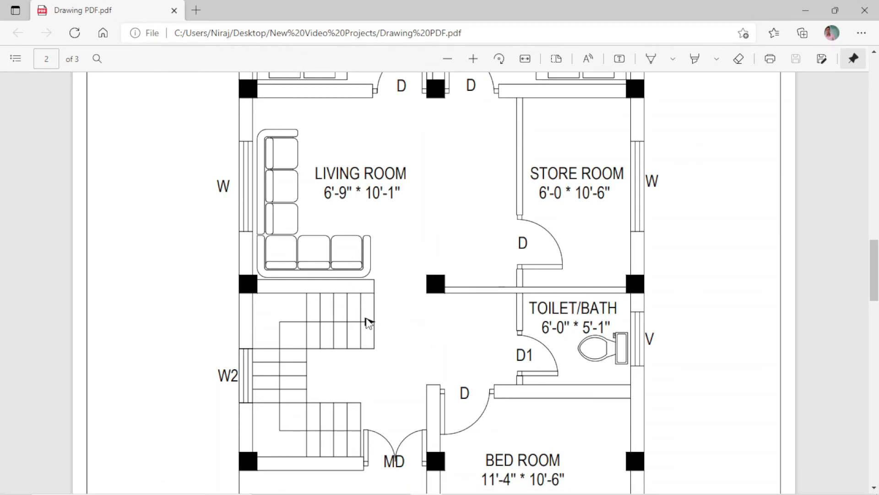
scroll(368, 323, "down", 4)
scroll(531, 372, "up", 3)
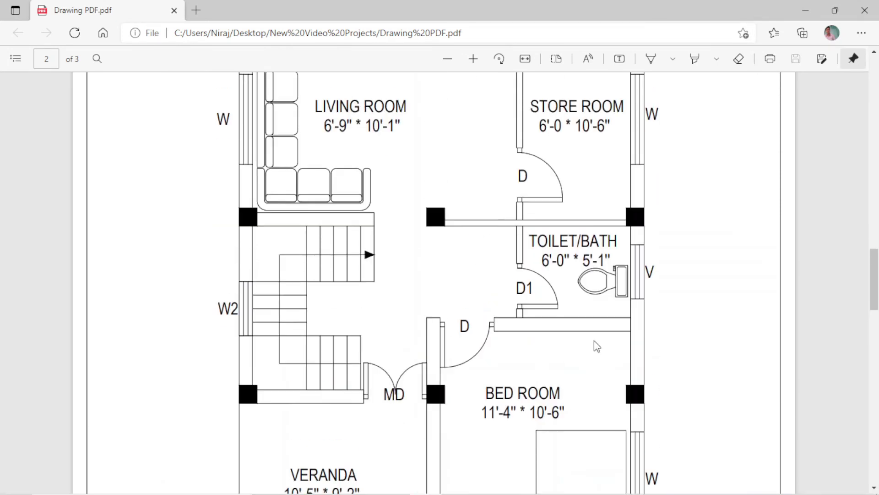
scroll(402, 229, "up", 4)
scroll(312, 344, "down", 3)
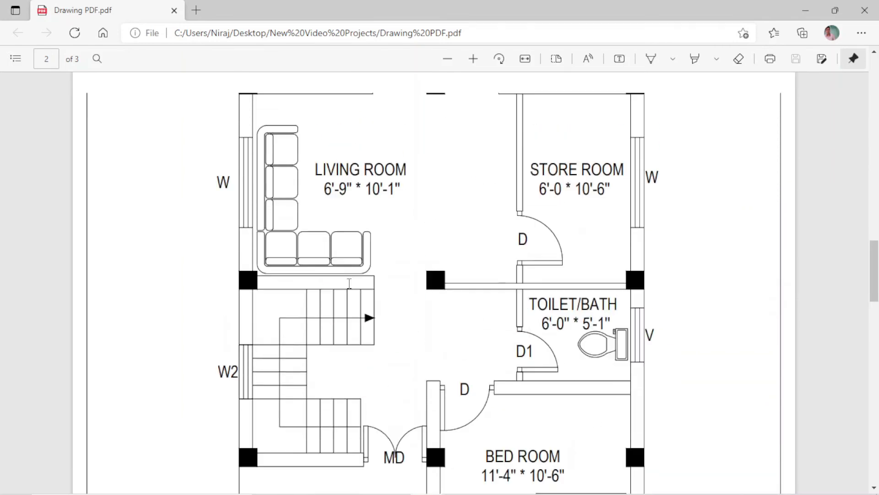
scroll(294, 376, "up", 5)
scroll(278, 402, "up", 2)
scroll(432, 350, "up", 7)
scroll(433, 350, "up", 4)
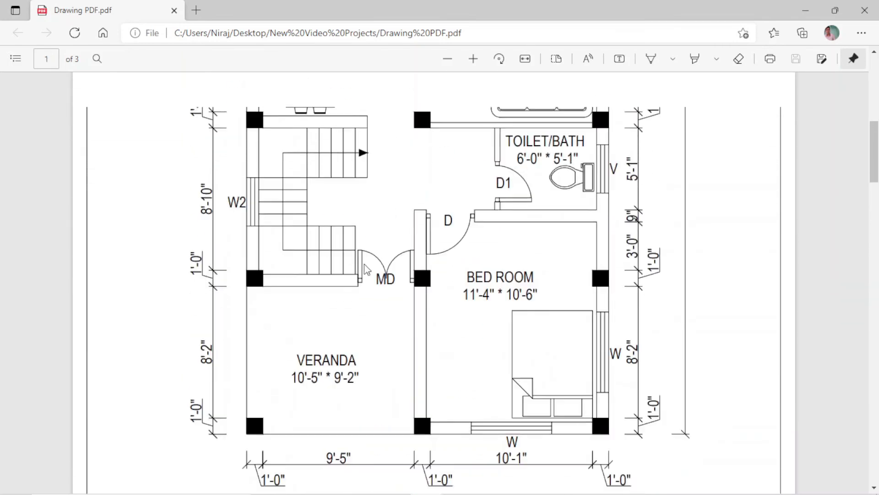
scroll(364, 263, "up", 4)
scroll(426, 262, "up", 2)
scroll(326, 320, "down", 4)
scroll(326, 319, "up", 4)
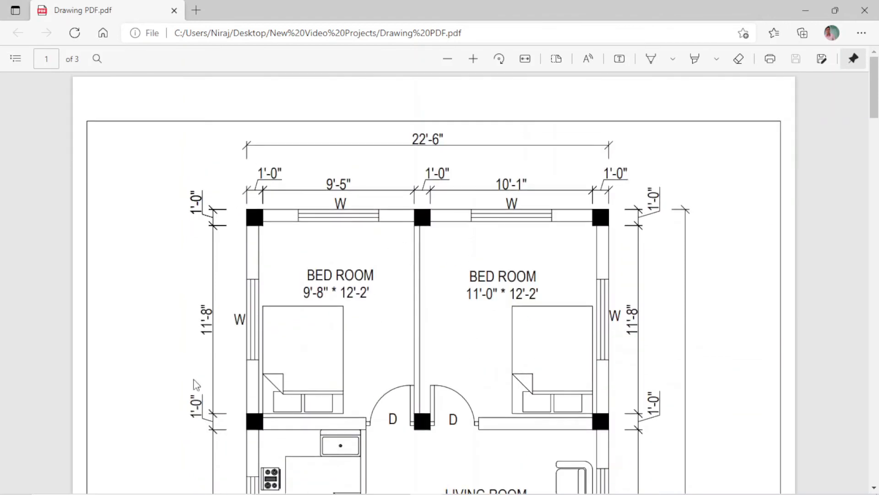
scroll(261, 320, "down", 4)
scroll(566, 247, "down", 4)
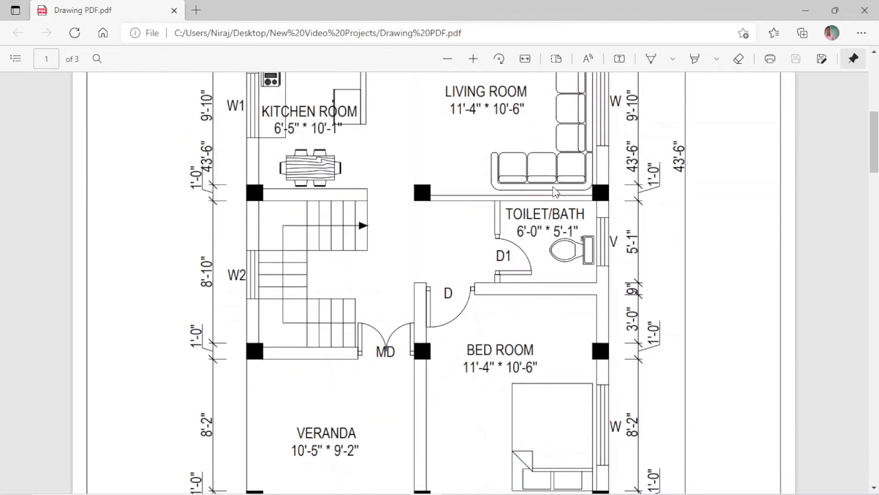
scroll(224, 227, "up", 4)
scroll(250, 270, "up", 3)
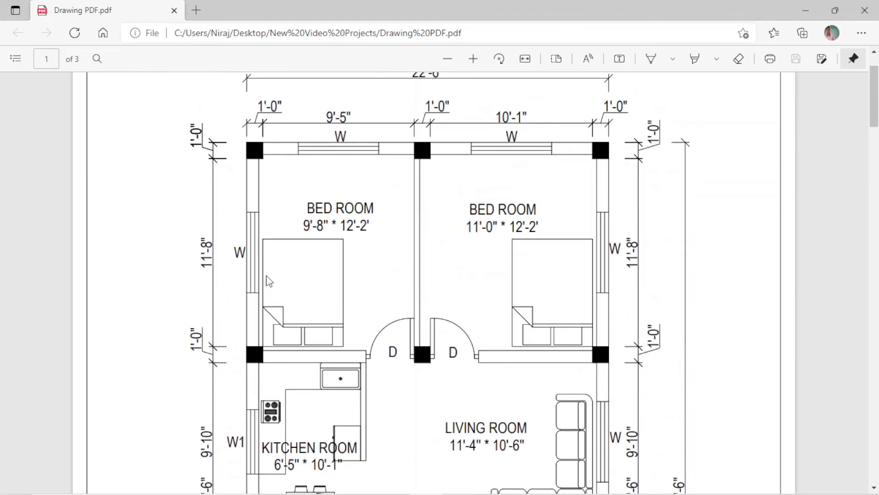
scroll(399, 287, "down", 1)
scroll(297, 282, "down", 2)
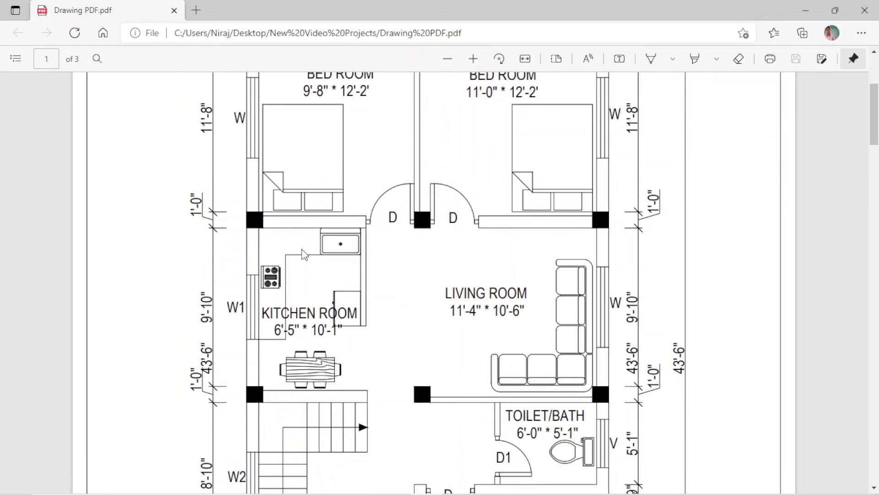
scroll(364, 378, "down", 2)
scroll(855, 135, "down", 5)
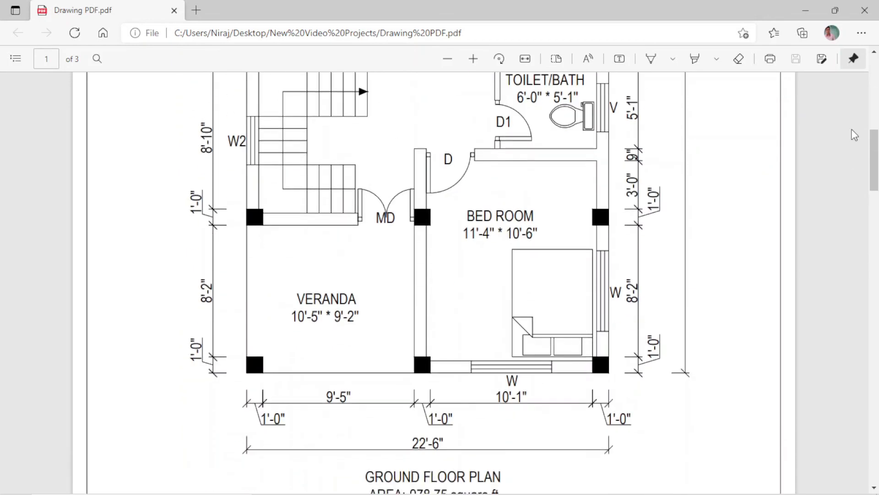
left_click(800, 15)
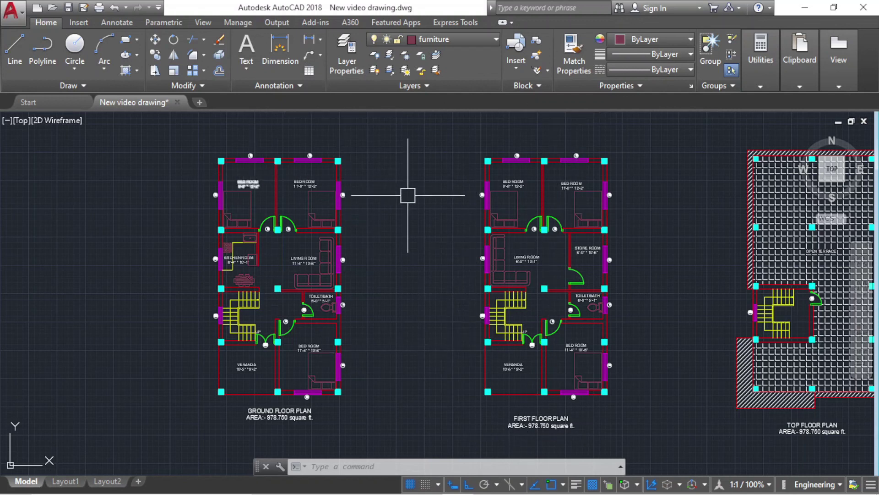
Select the L-shaped sofa in the ground-floor living room.
left_click(250, 237)
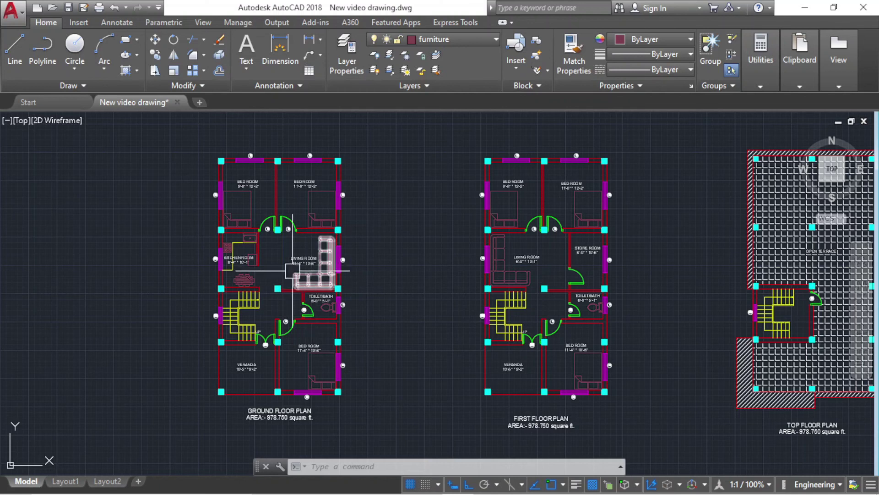